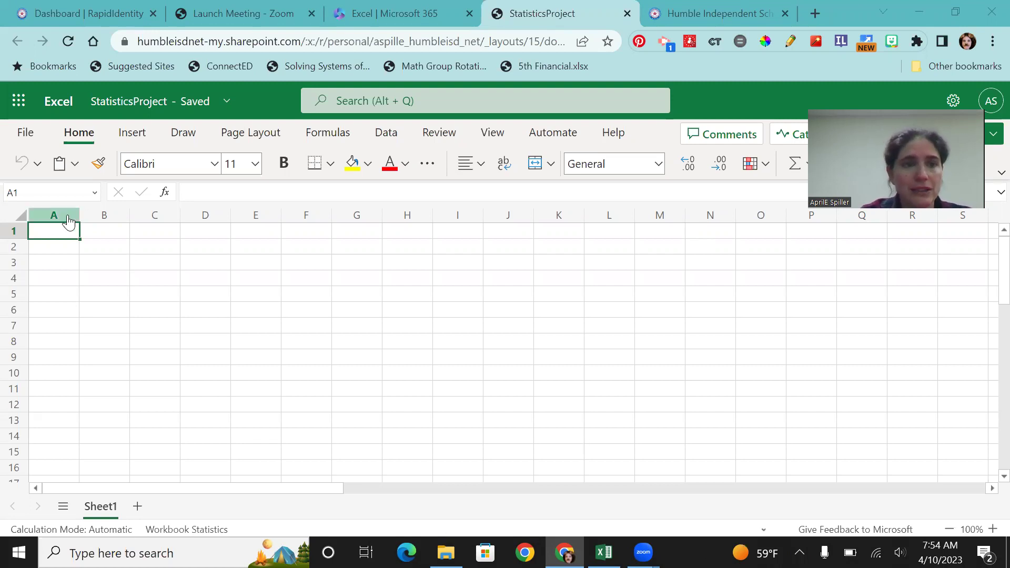
Merge cells A1:E1 and enter the title "Video Game Statistics" at font size 14
{"action": "left_click_drag", "start_coordinate": [57, 230], "coordinate": [257, 233]}
{"action": "left_click", "coordinate": [536, 170]}
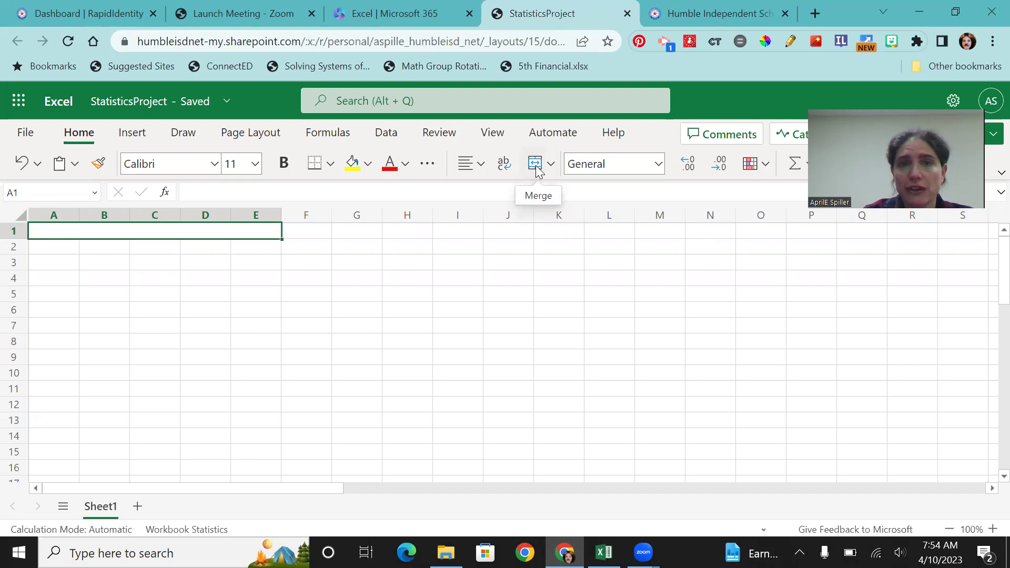
{"action": "left_click", "coordinate": [261, 165]}
{"action": "left_click", "coordinate": [236, 315]}
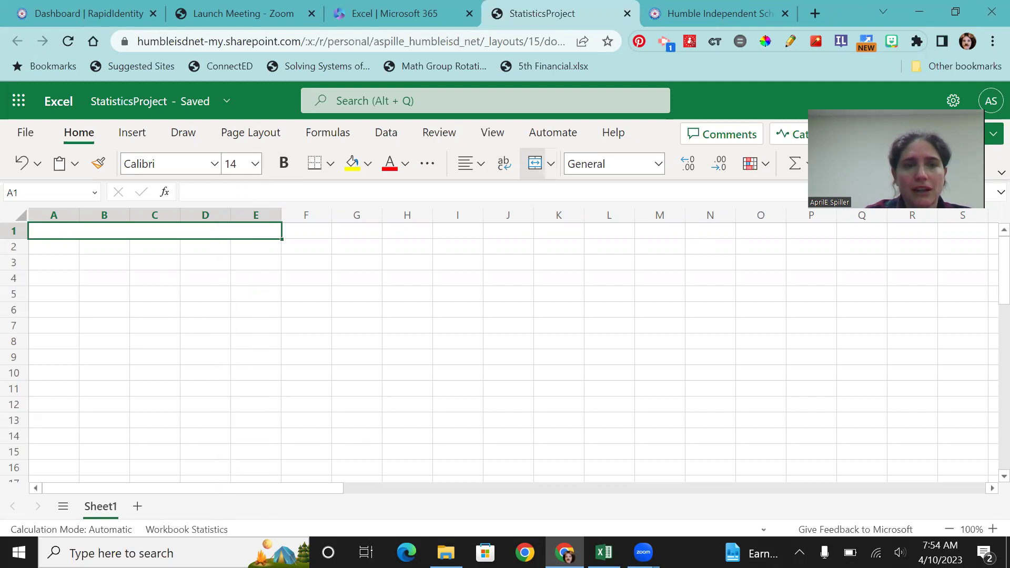
{"action": "type", "text": "Video"}
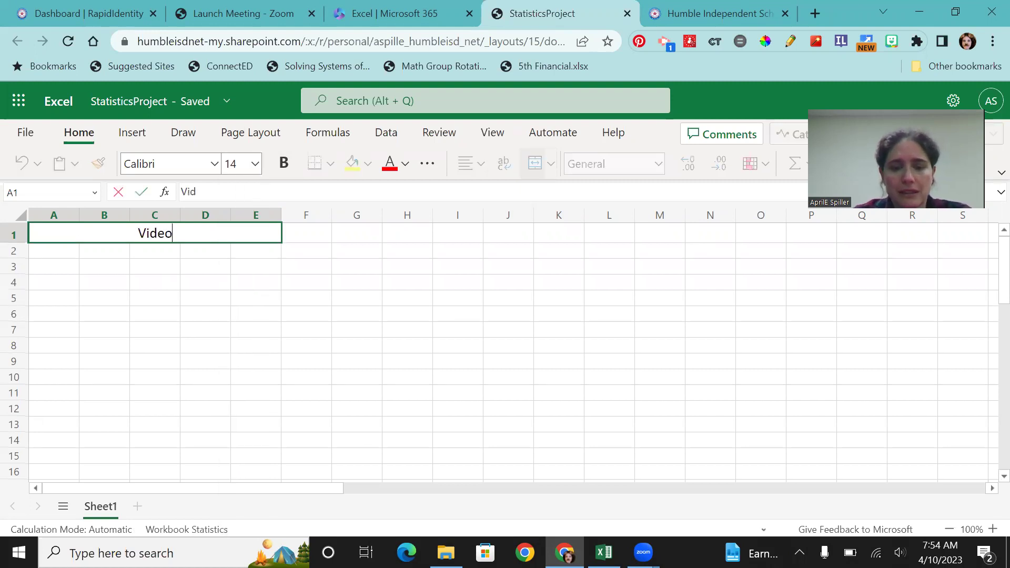
{"action": "type", "text": " Game Statistics"}
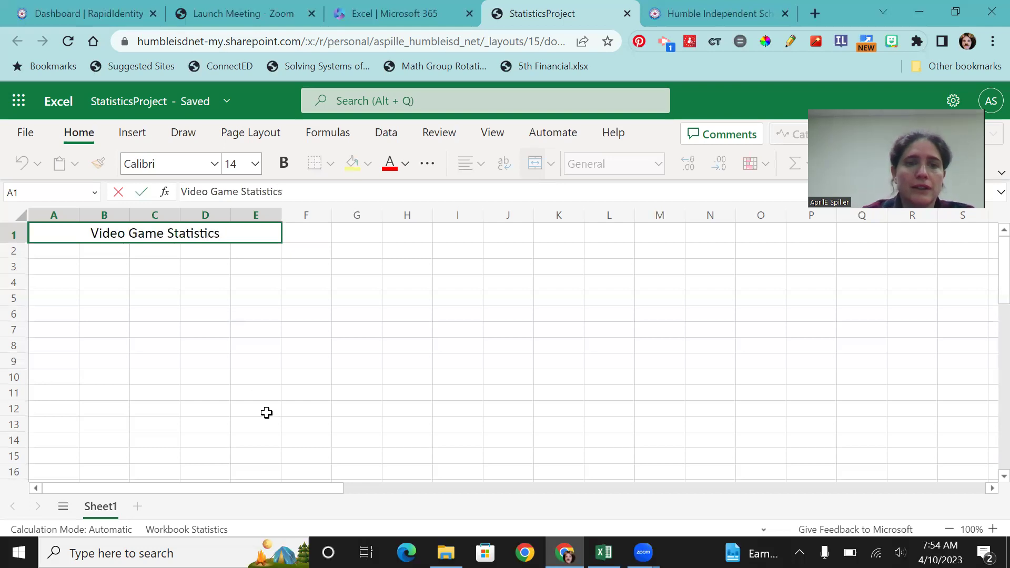
{"action": "left_click", "coordinate": [279, 301]}
Make the title in A1 bold and add a bottom border to it
{"action": "left_click", "coordinate": [232, 229]}
{"action": "left_click", "coordinate": [283, 156]}
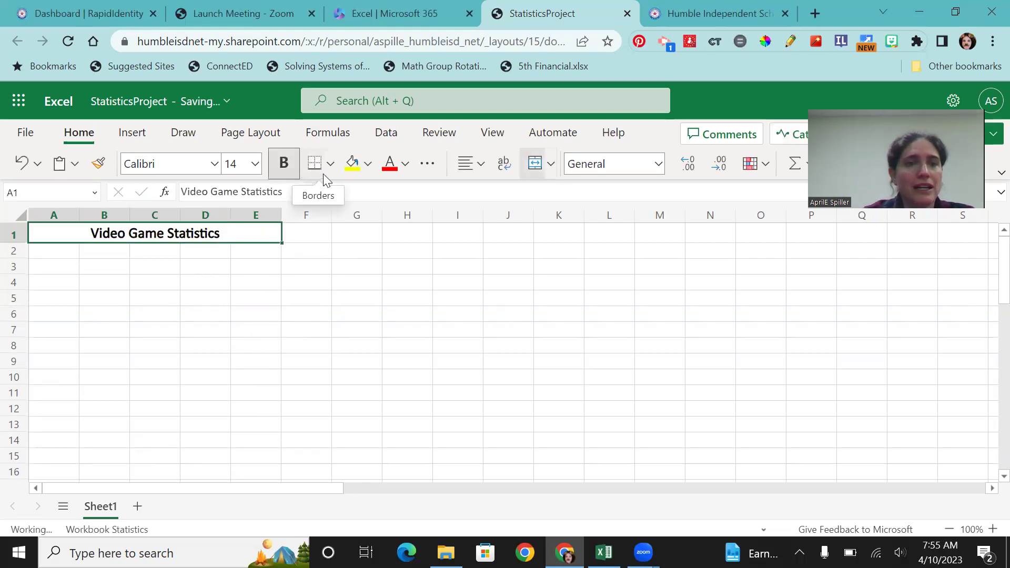
{"action": "left_click", "coordinate": [317, 164]}
{"action": "left_click", "coordinate": [314, 249]}
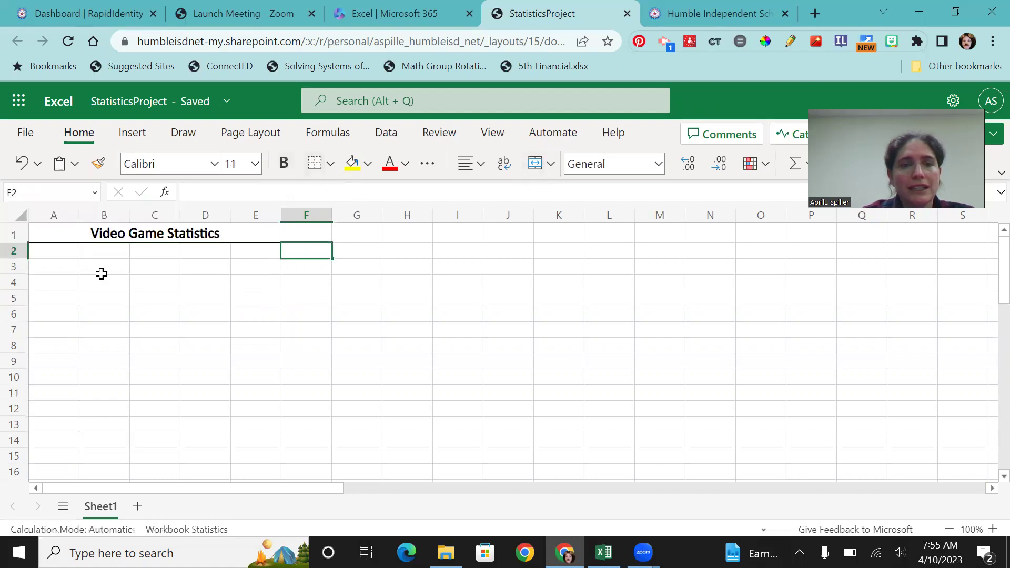
Enter the heading "Observations" in cell A2 and widen column A to fit it
{"action": "left_click", "coordinate": [60, 251]}
{"action": "type", "text": "Ob"}
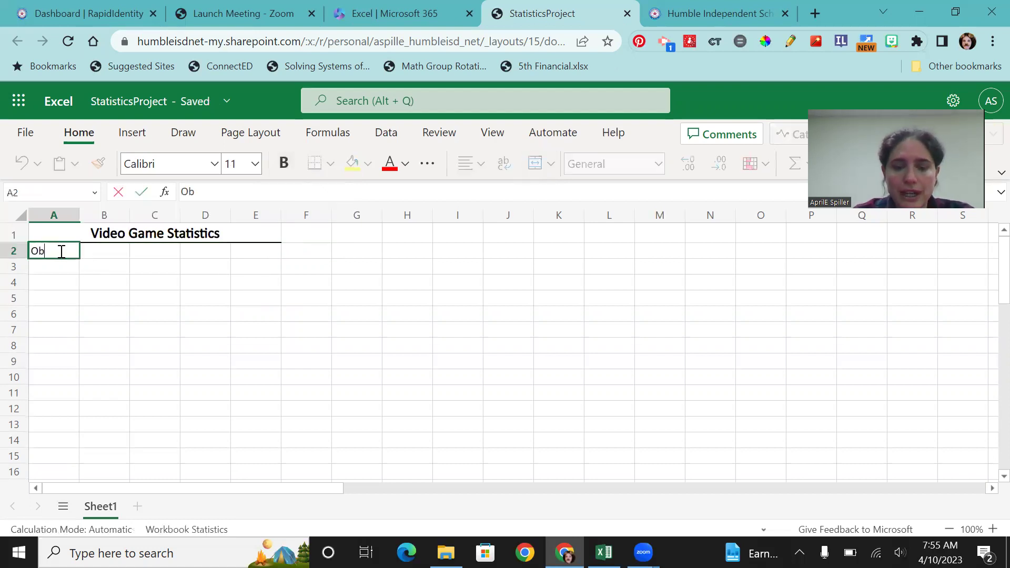
{"action": "type", "text": "servations"}
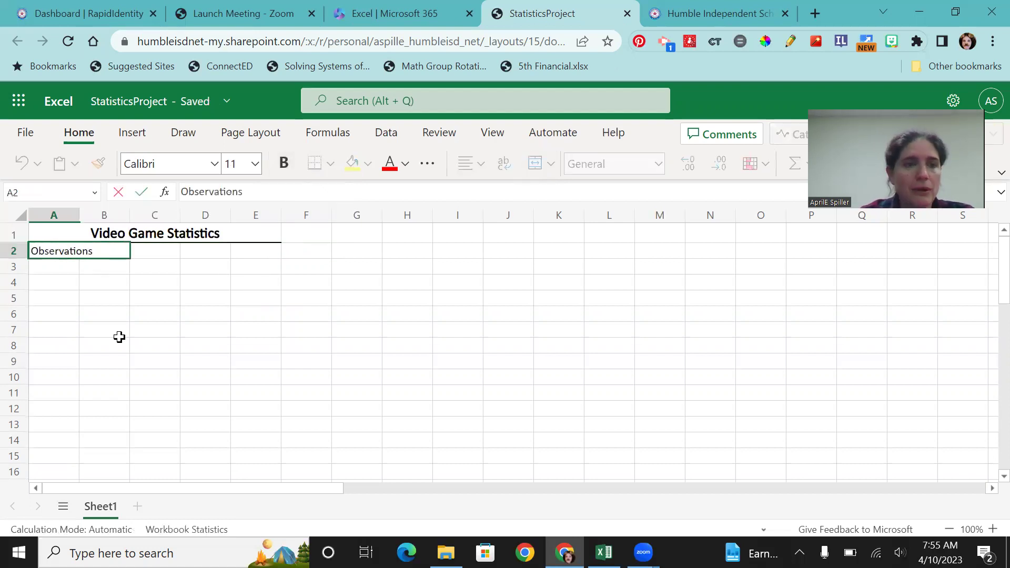
{"action": "left_click", "coordinate": [149, 358]}
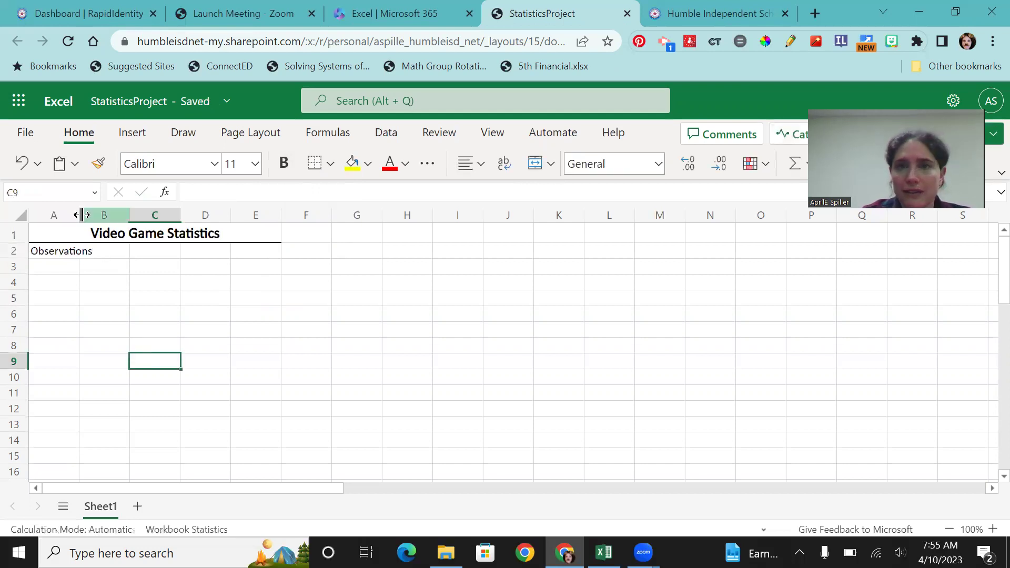
{"action": "left_click_drag", "start_coordinate": [82, 214], "coordinate": [106, 215]}
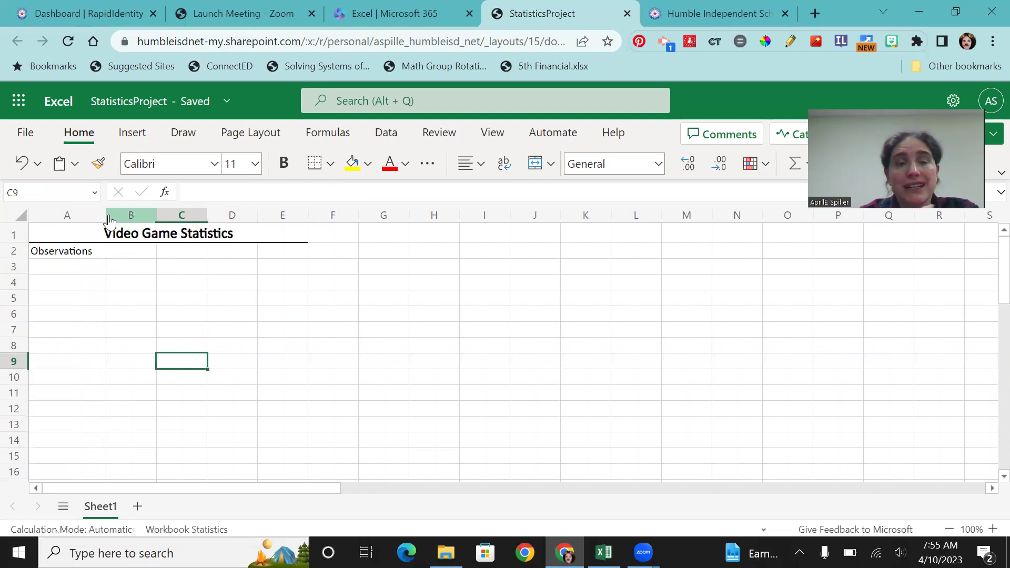
Enter the note "Possible Outcomes: 8" in cell H3
{"action": "left_click", "coordinate": [237, 270]}
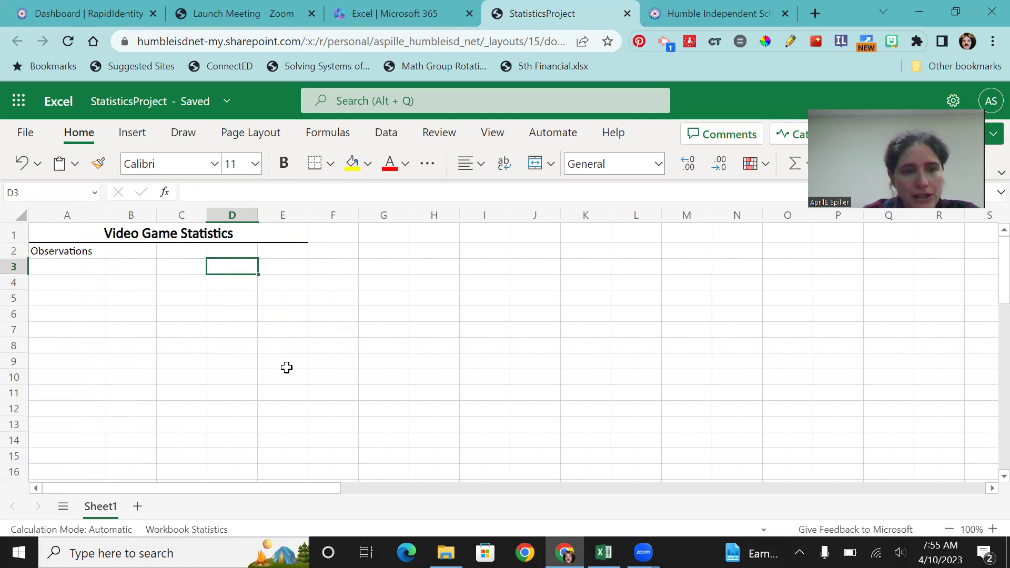
{"action": "left_click", "coordinate": [441, 264]}
{"action": "type", "text": "Possib"}
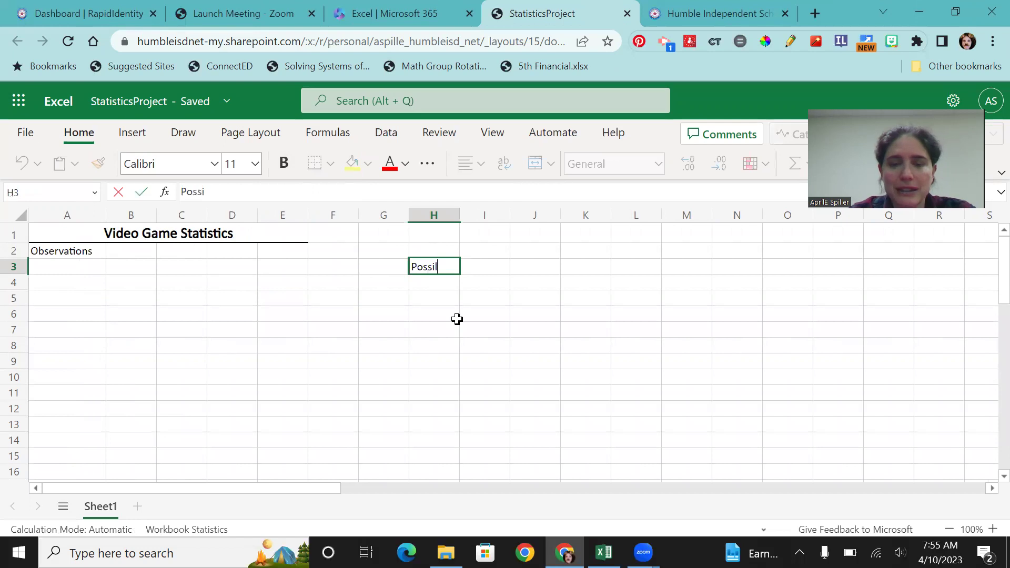
{"action": "type", "text": "le Outcomes"}
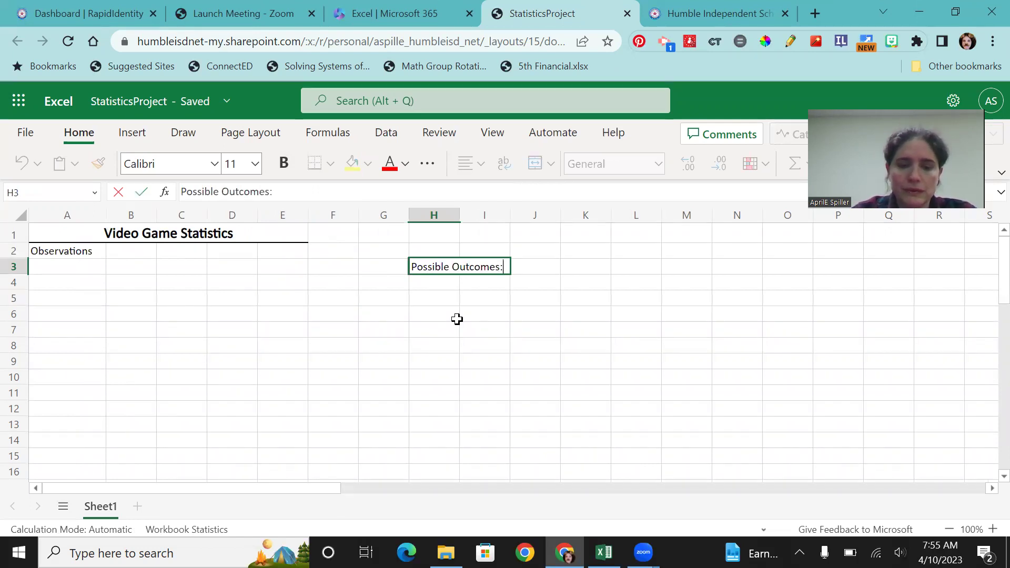
{"action": "type", "text": ": 8"}
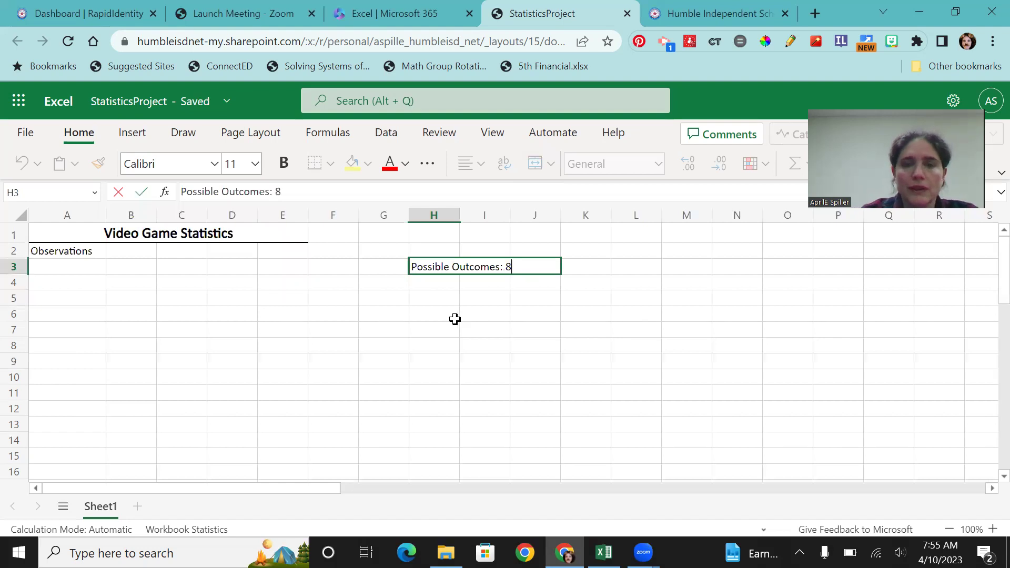
{"action": "left_click", "coordinate": [389, 358]}
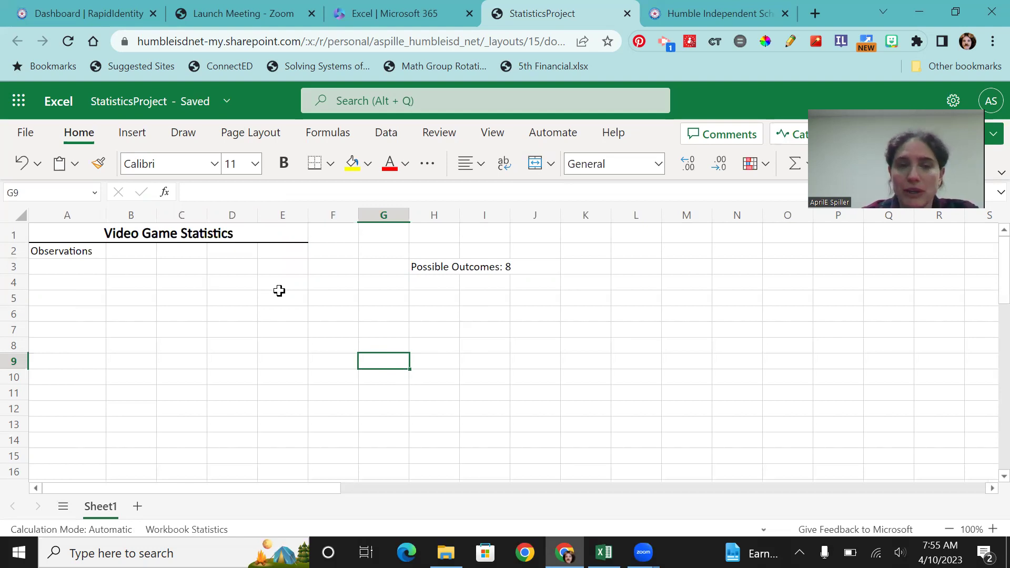
Enter the formula =randbetween(1,8) in cell C3 to generate a random whole number from 1 to 8
{"action": "left_click", "coordinate": [271, 265]}
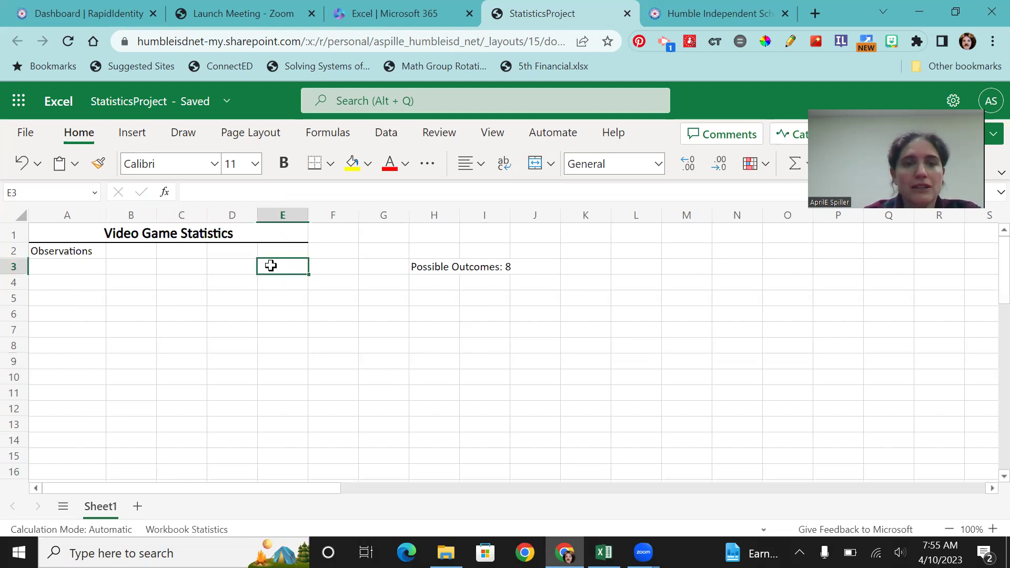
{"action": "left_click", "coordinate": [198, 267]}
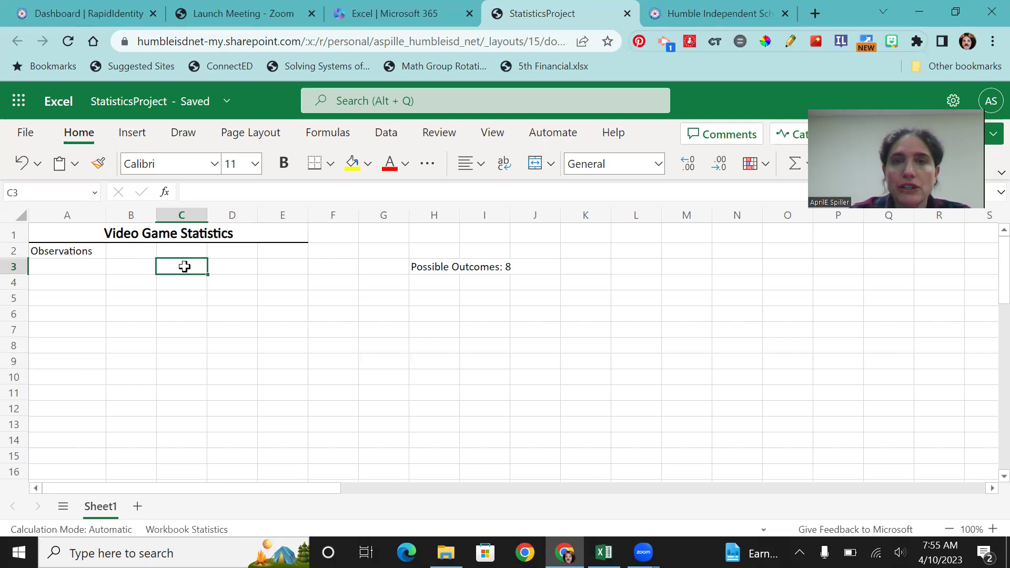
{"action": "type", "text": "="}
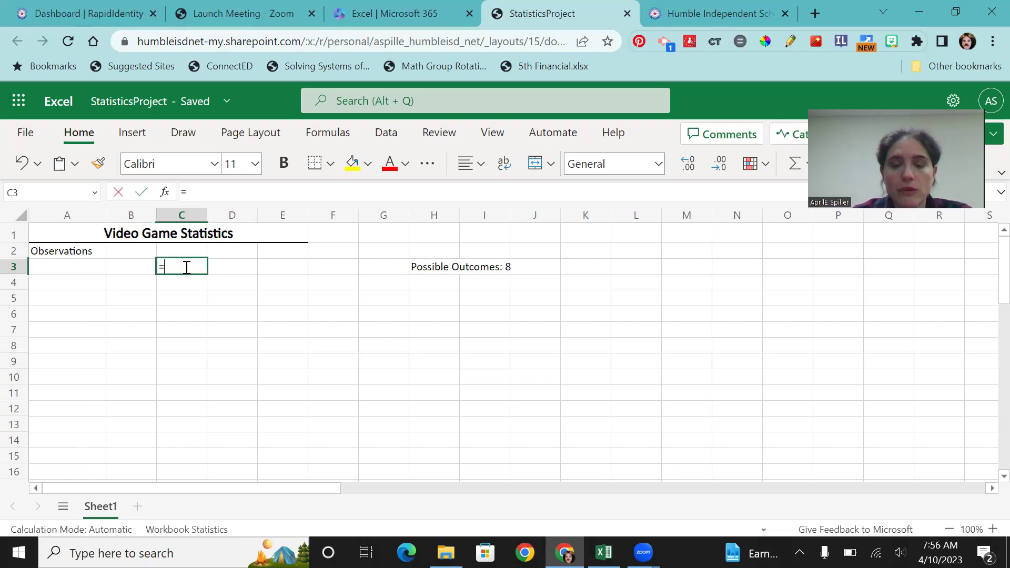
{"action": "type", "text": "randbetween"}
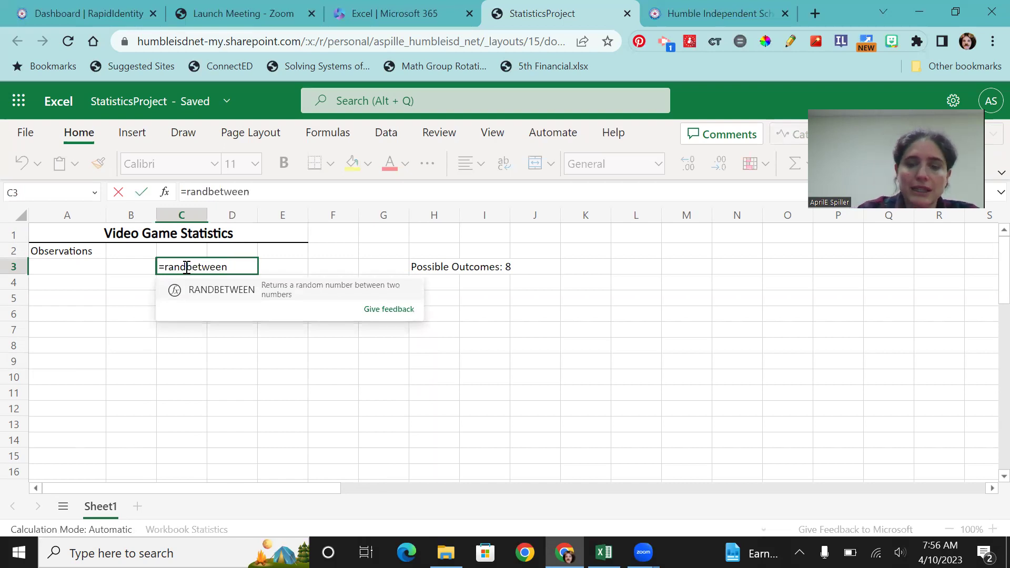
{"action": "type", "text": "("}
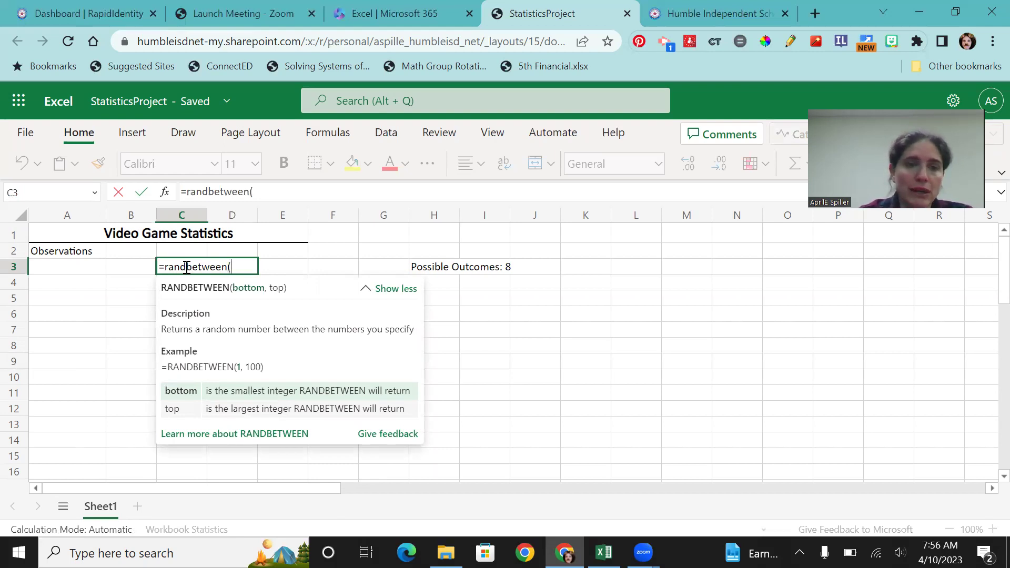
{"action": "type", "text": "1,8"}
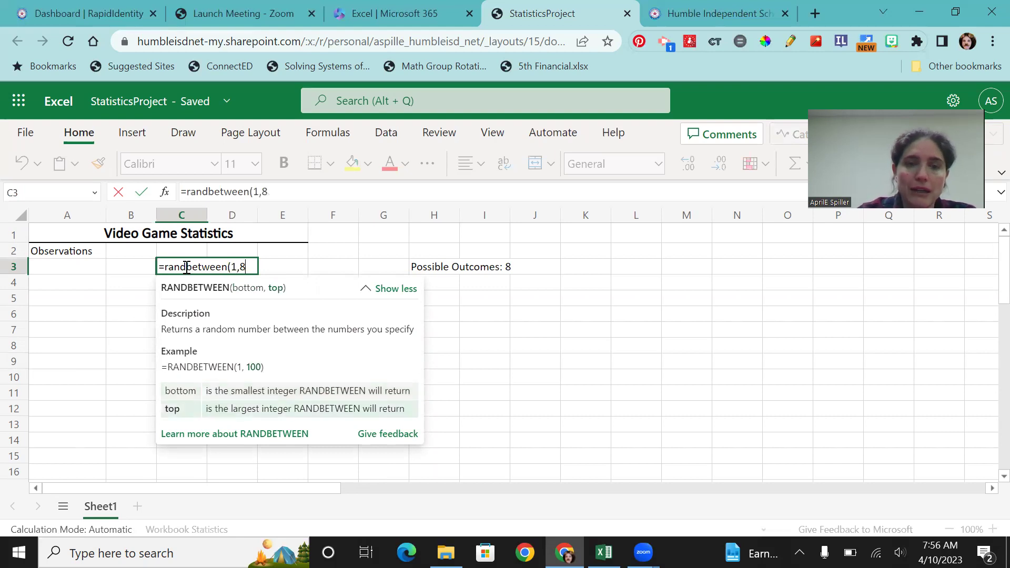
{"action": "type", "text": ")"}
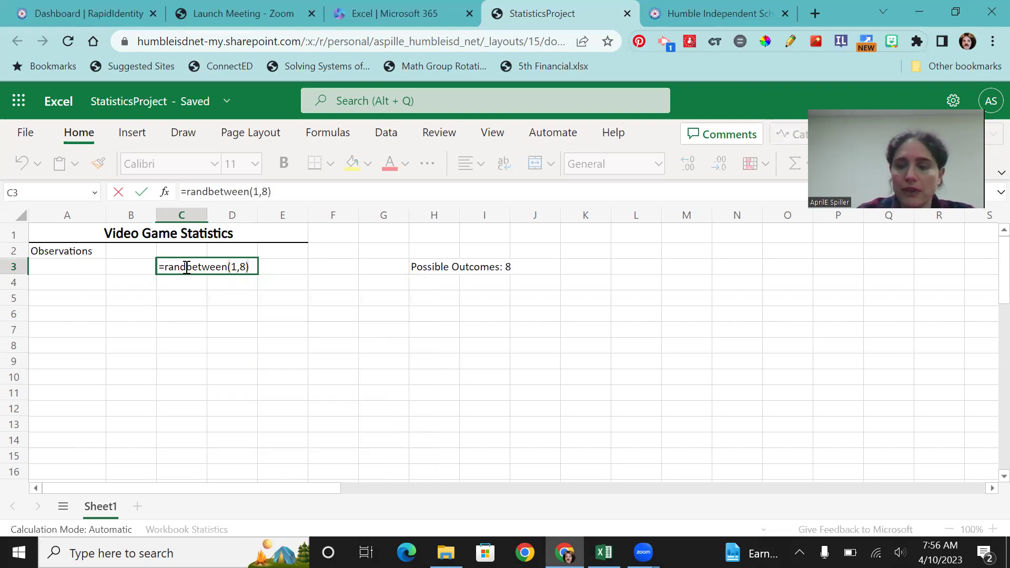
{"action": "key", "text": "Return"}
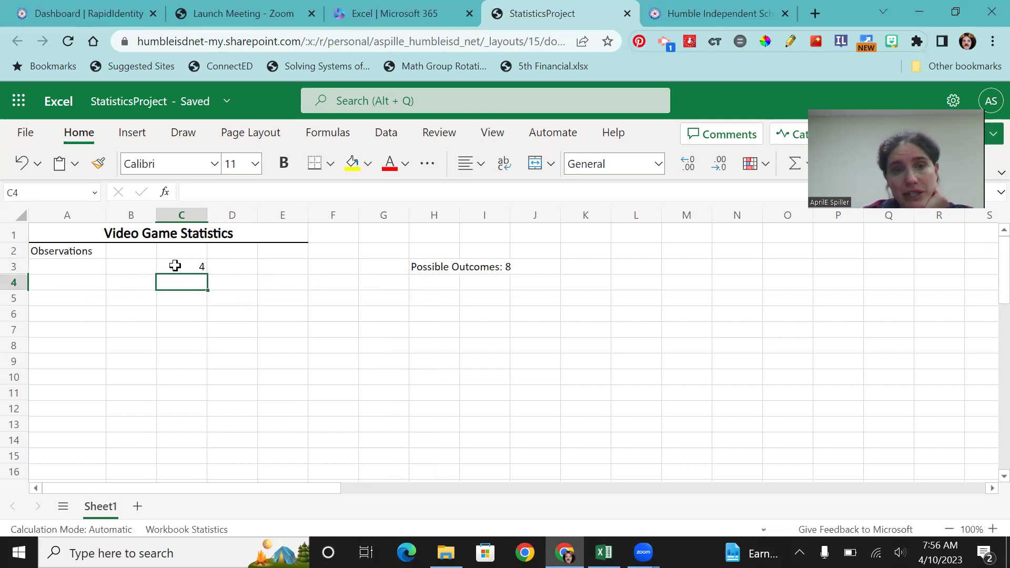
Fill the random number formula from C3 down through C30 and review the filled column
{"action": "left_click", "coordinate": [175, 265]}
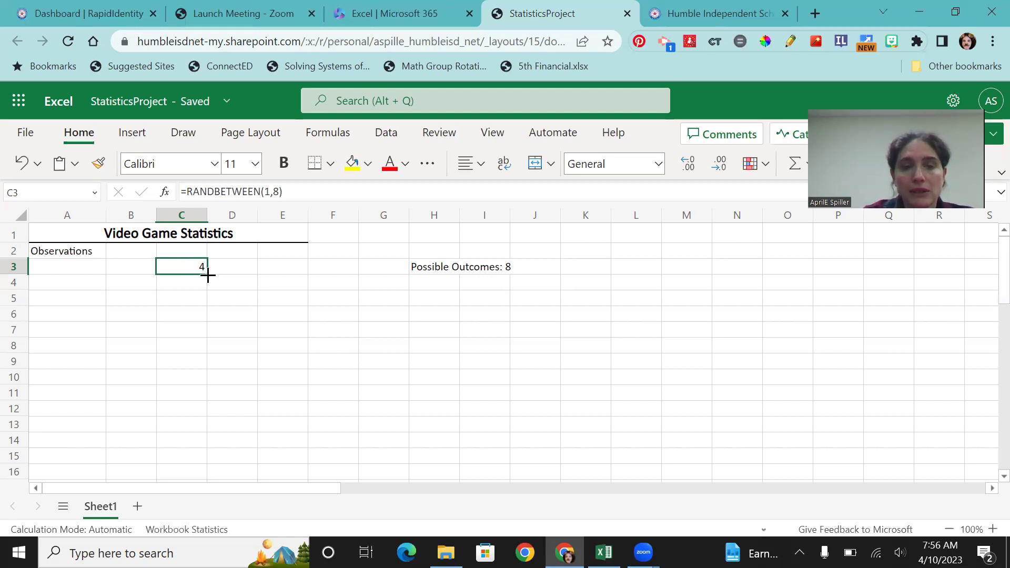
{"action": "left_click_drag", "start_coordinate": [208, 274], "coordinate": [208, 483]}
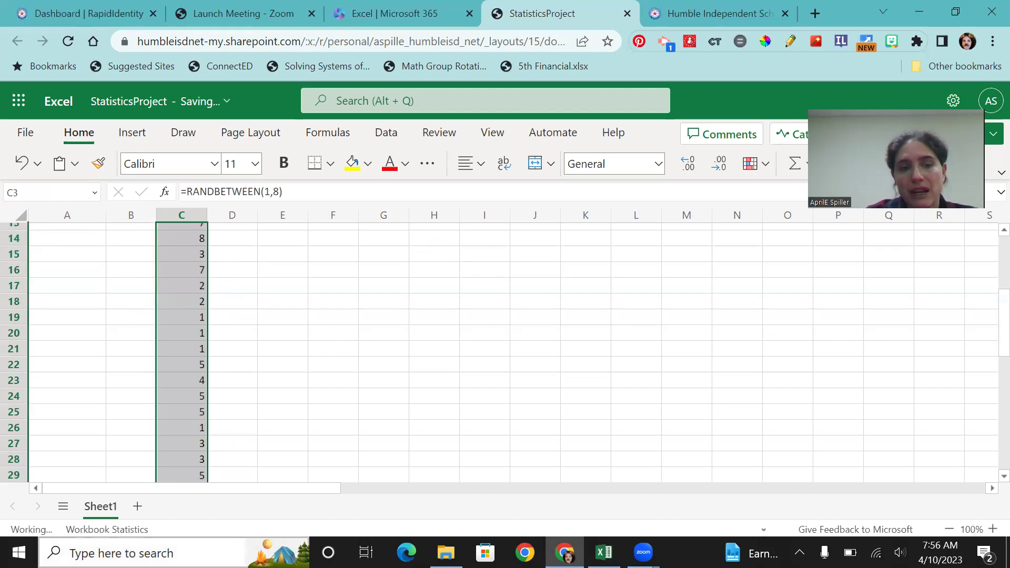
{"action": "scroll", "coordinate": [273, 488], "scroll_direction": "down", "scroll_amount": 6}
{"action": "scroll", "coordinate": [274, 488], "scroll_direction": "up", "scroll_amount": 3}
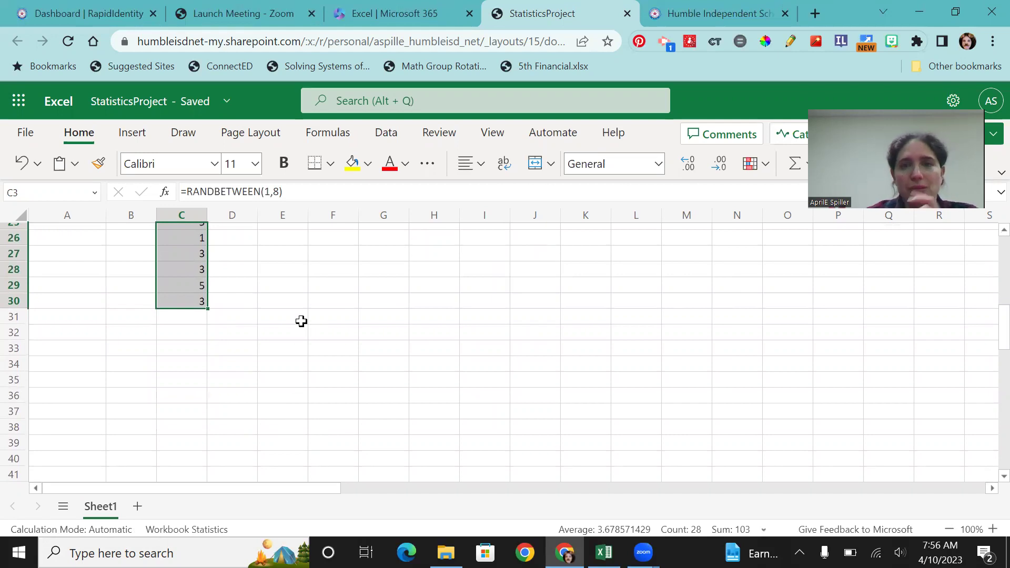
{"action": "scroll", "coordinate": [301, 320], "scroll_direction": "up", "scroll_amount": 8}
{"action": "scroll", "coordinate": [301, 321], "scroll_direction": "down", "scroll_amount": 5}
{"action": "scroll", "coordinate": [301, 321], "scroll_direction": "up", "scroll_amount": 2}
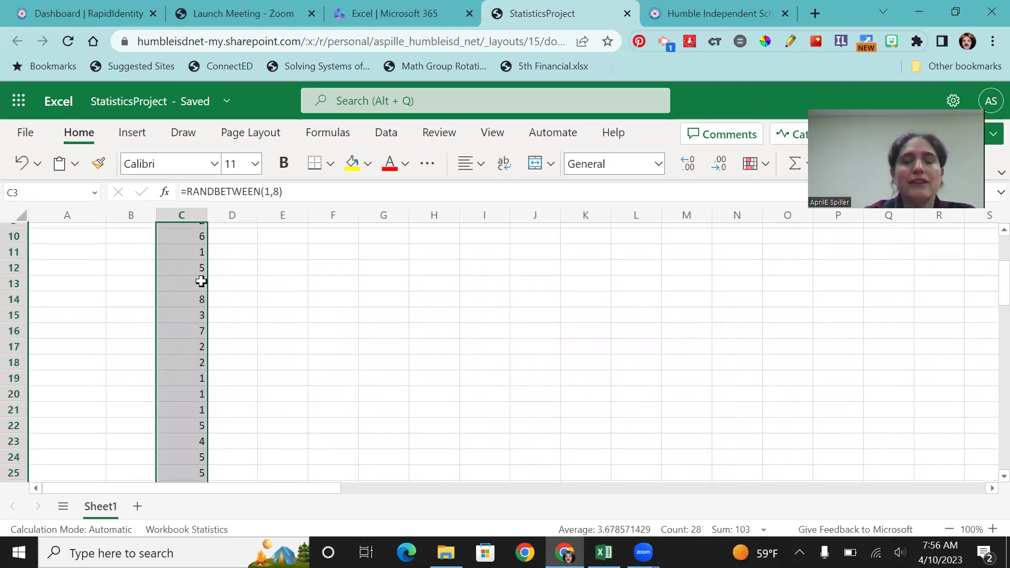
{"action": "scroll", "coordinate": [240, 281], "scroll_direction": "up", "scroll_amount": 3}
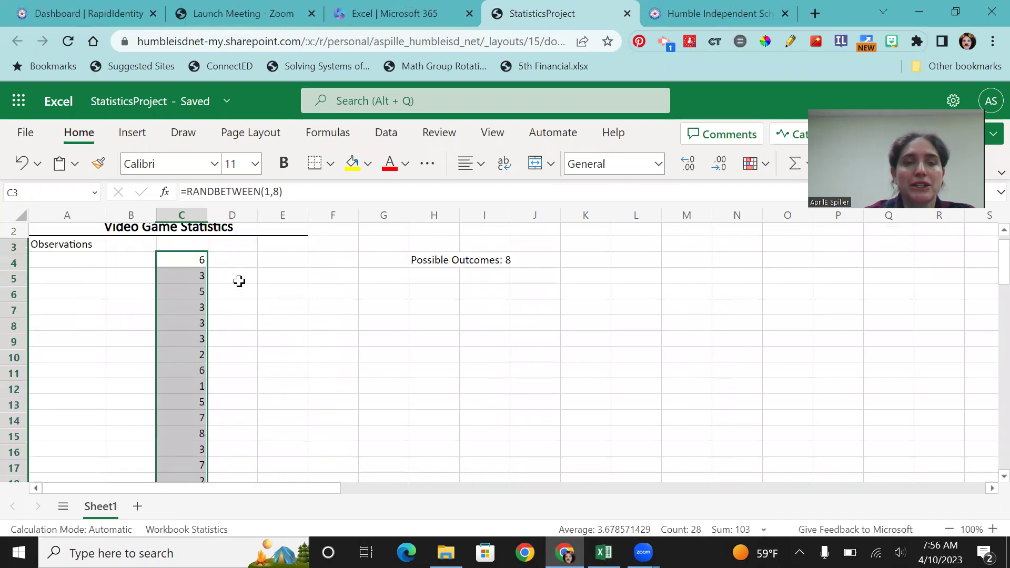
Enter a test value of 12 in cell E5, and clear it again
{"action": "left_click", "coordinate": [287, 293]}
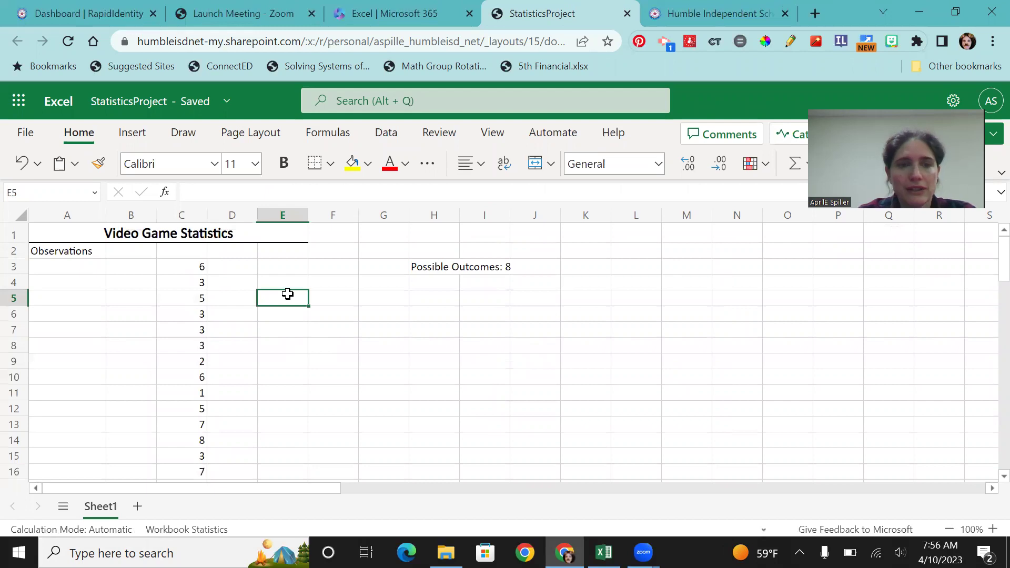
{"action": "type", "text": "12"}
{"action": "key", "text": "Return"}
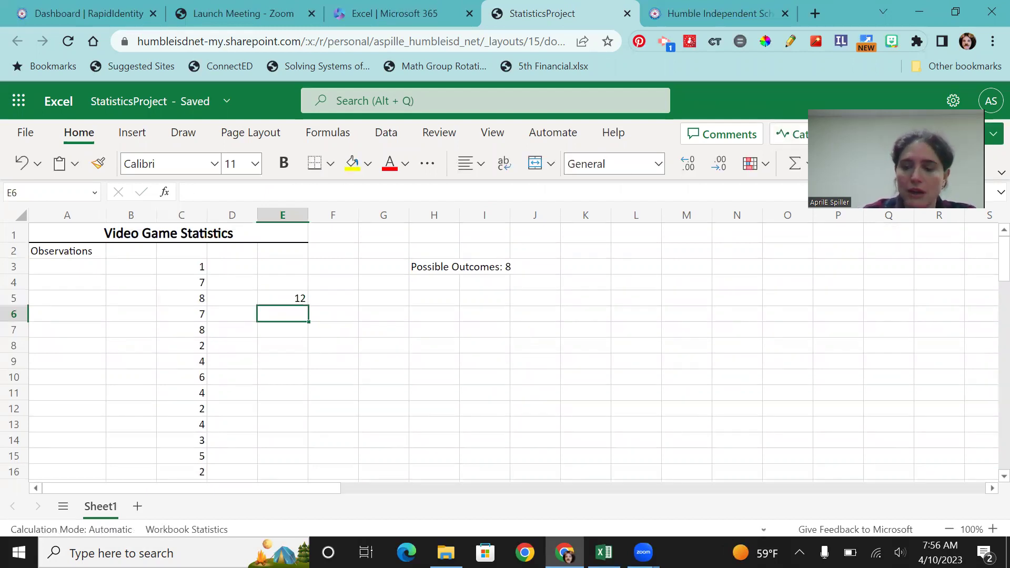
{"action": "left_click", "coordinate": [282, 298]}
{"action": "key", "text": "BackSpace"}
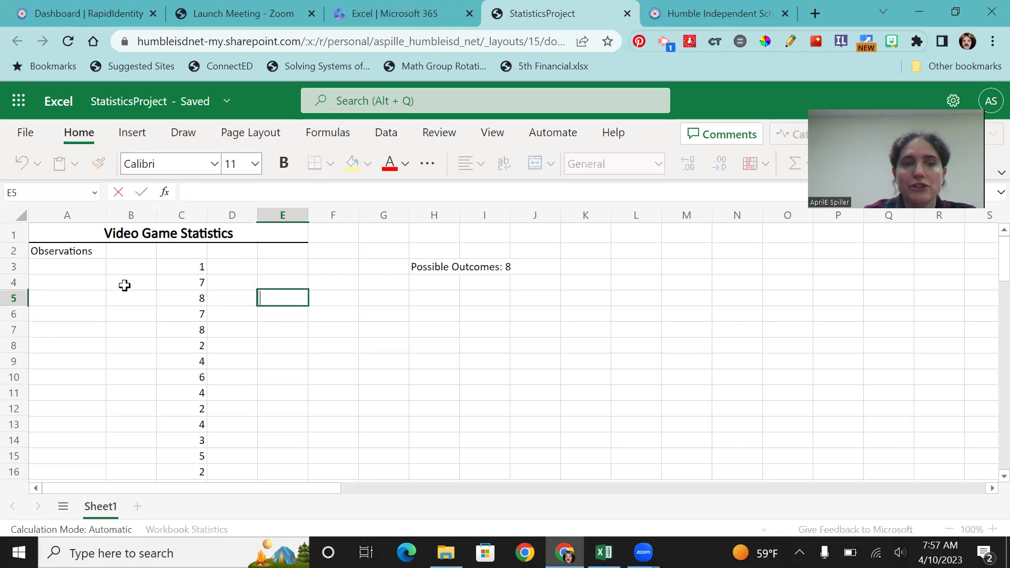
Copy the random numbers in C3:C30 and paste them as values only under the Observations heading, starting at A3
{"action": "left_click_drag", "start_coordinate": [174, 264], "coordinate": [186, 328]}
{"action": "scroll", "coordinate": [276, 299], "scroll_direction": "up", "scroll_amount": 7}
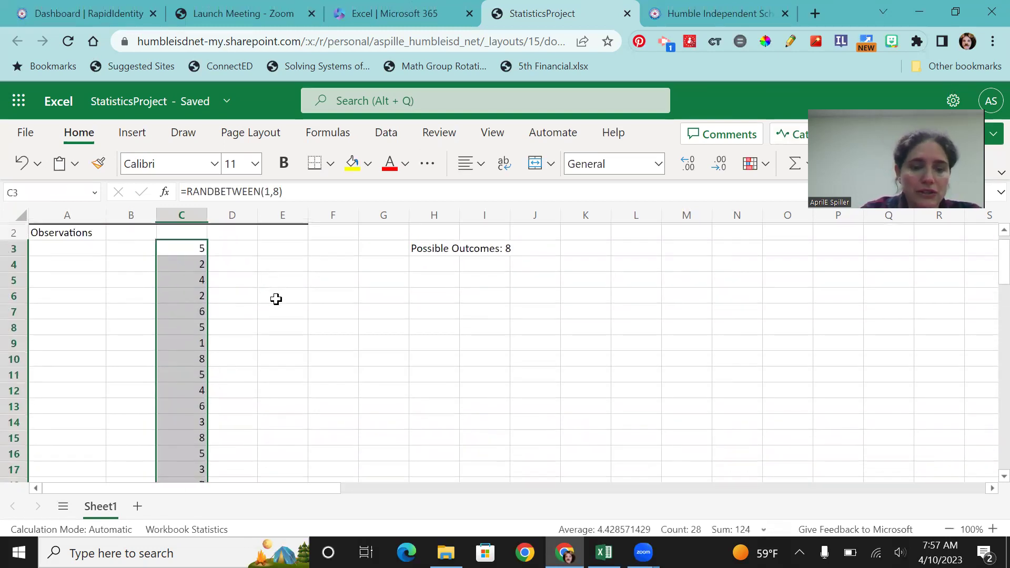
{"action": "key", "text": "ctrl+c"}
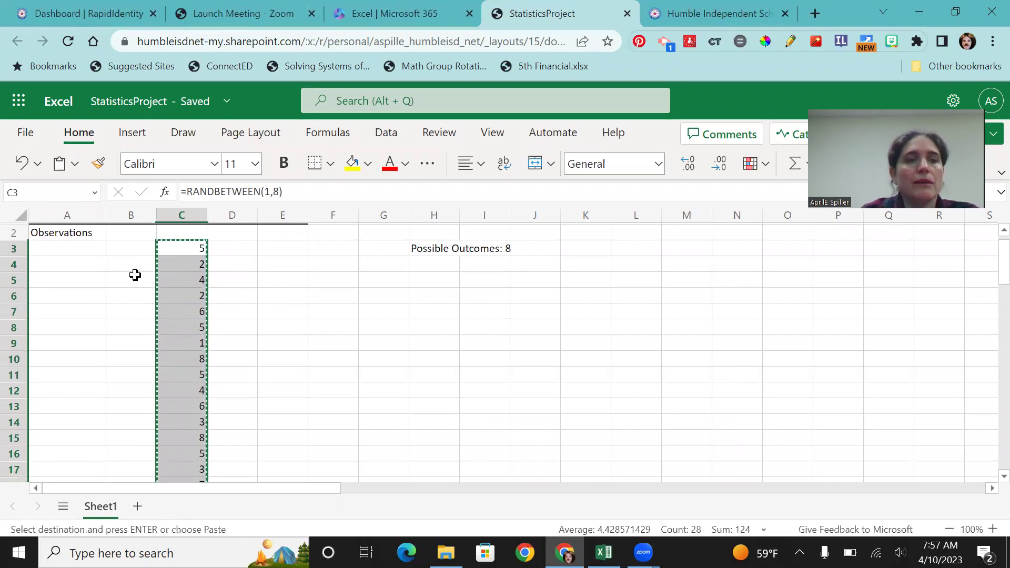
{"action": "left_click", "coordinate": [77, 248]}
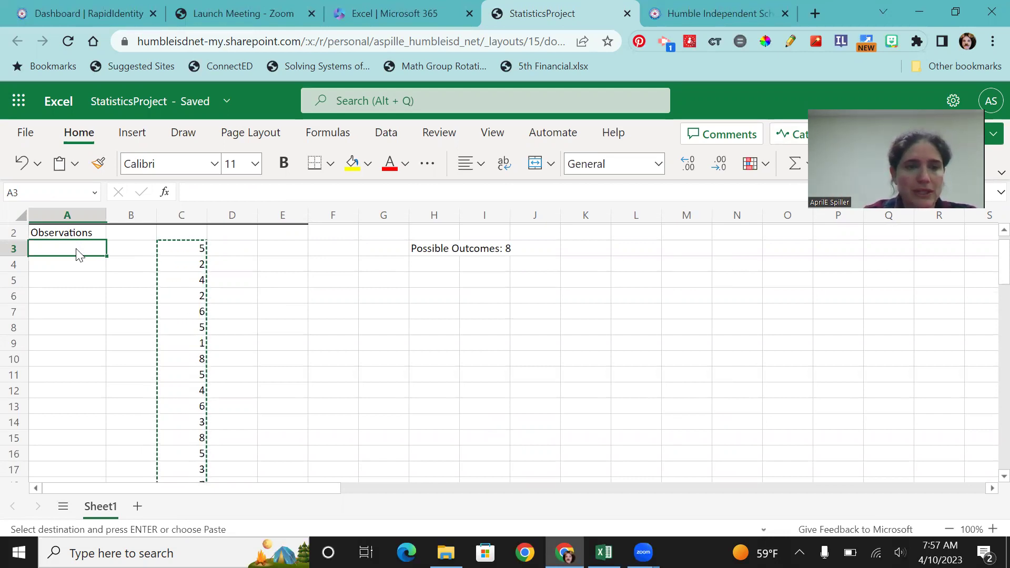
{"action": "right_click", "coordinate": [76, 248]}
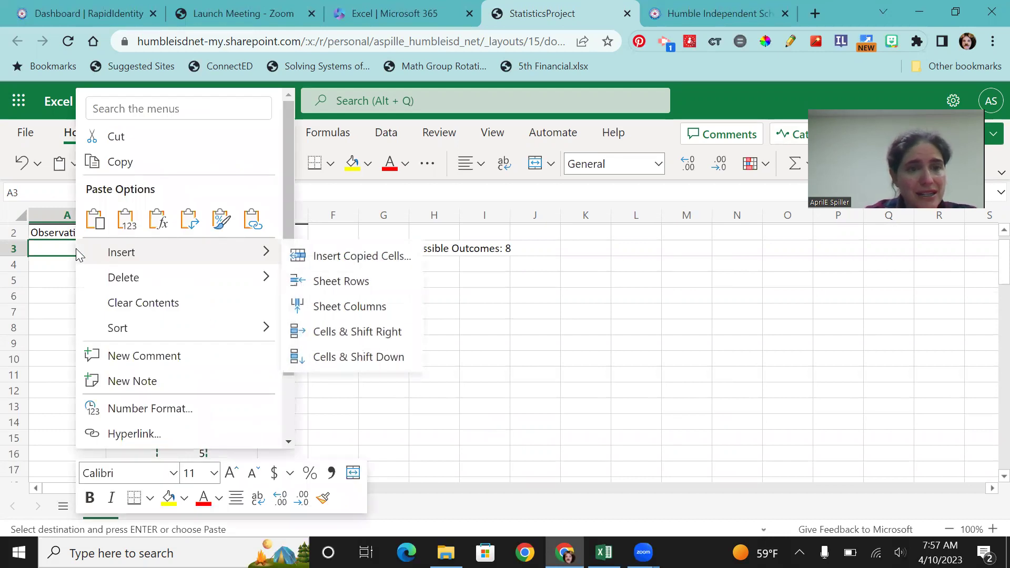
{"action": "left_click", "coordinate": [126, 222]}
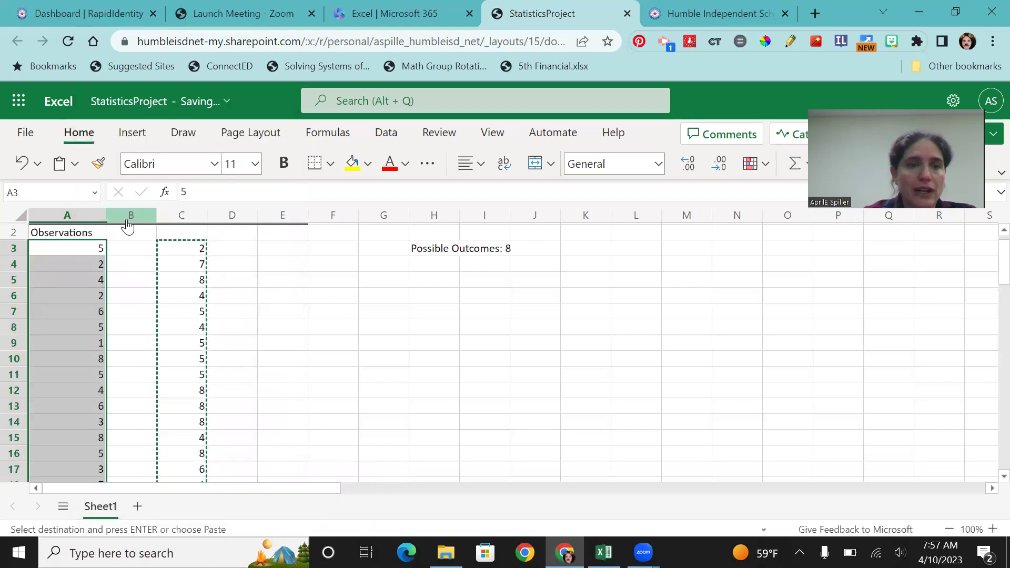
Compare the contents of the pasted observation cells in column A with the formula cells in column C
{"action": "left_click", "coordinate": [115, 304]}
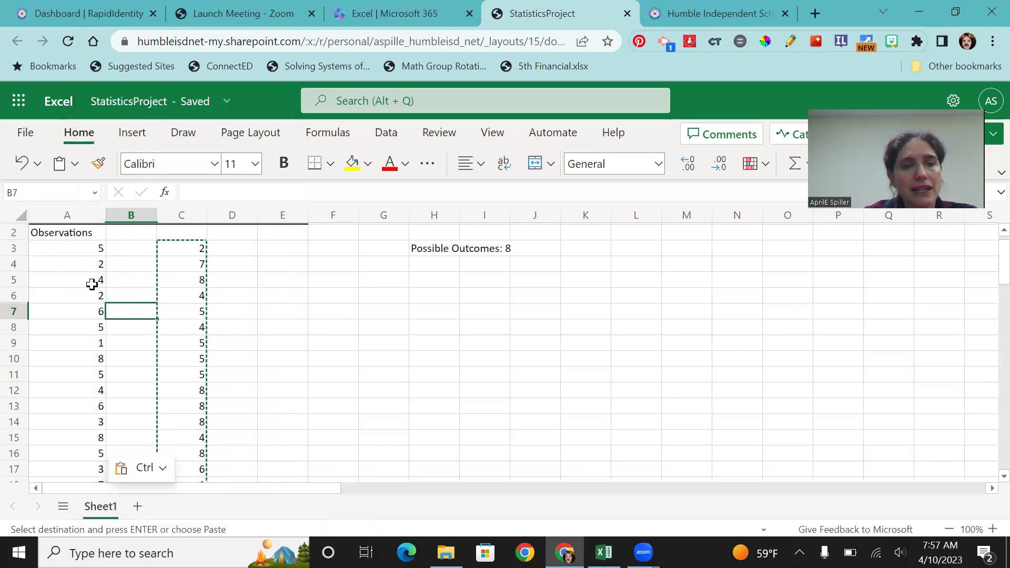
{"action": "left_click", "coordinate": [67, 252]}
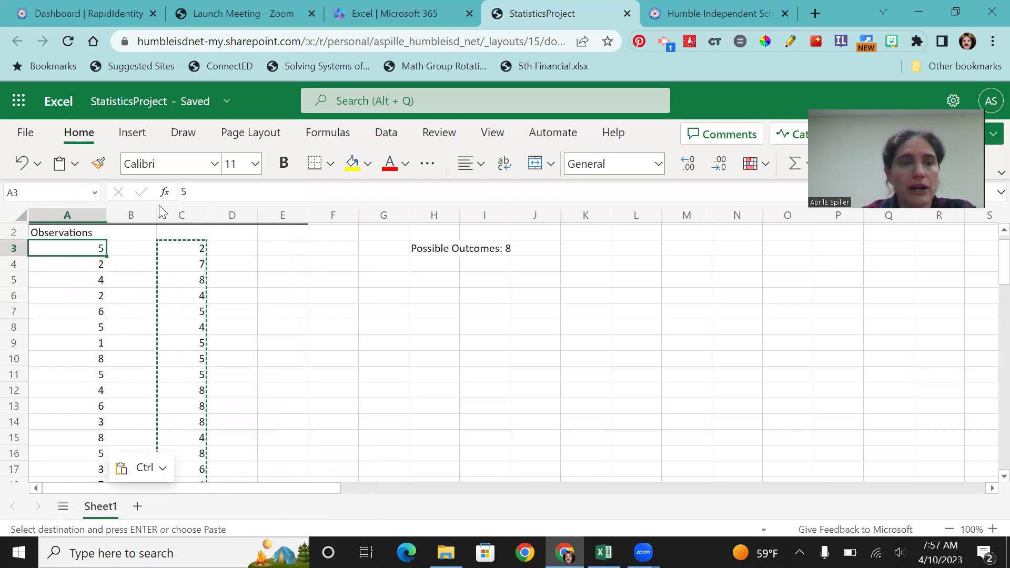
{"action": "key", "text": "Down"}
{"action": "key", "text": "Down"}
{"action": "key", "text": "Down"}
{"action": "key", "text": "Down"}
{"action": "key", "text": "Right"}
{"action": "key", "text": "Right"}
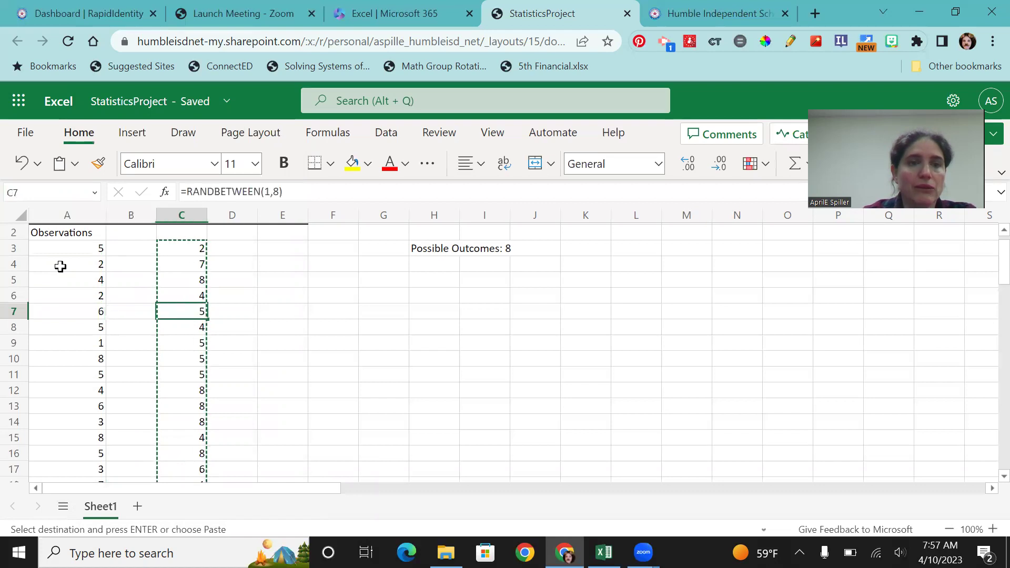
Clear the contents of the random number formula cells in column C, from C3 down past C30
{"action": "left_click", "coordinate": [175, 253]}
{"action": "left_click_drag", "start_coordinate": [174, 297], "coordinate": [185, 273]}
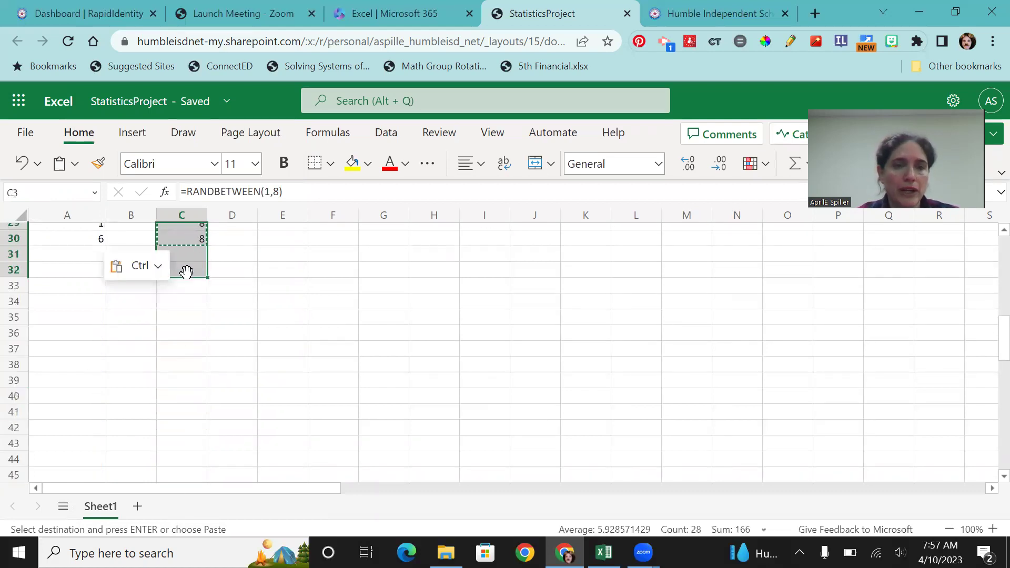
{"action": "scroll", "coordinate": [187, 272], "scroll_direction": "down", "scroll_amount": 5}
{"action": "scroll", "coordinate": [187, 273], "scroll_direction": "up", "scroll_amount": 13}
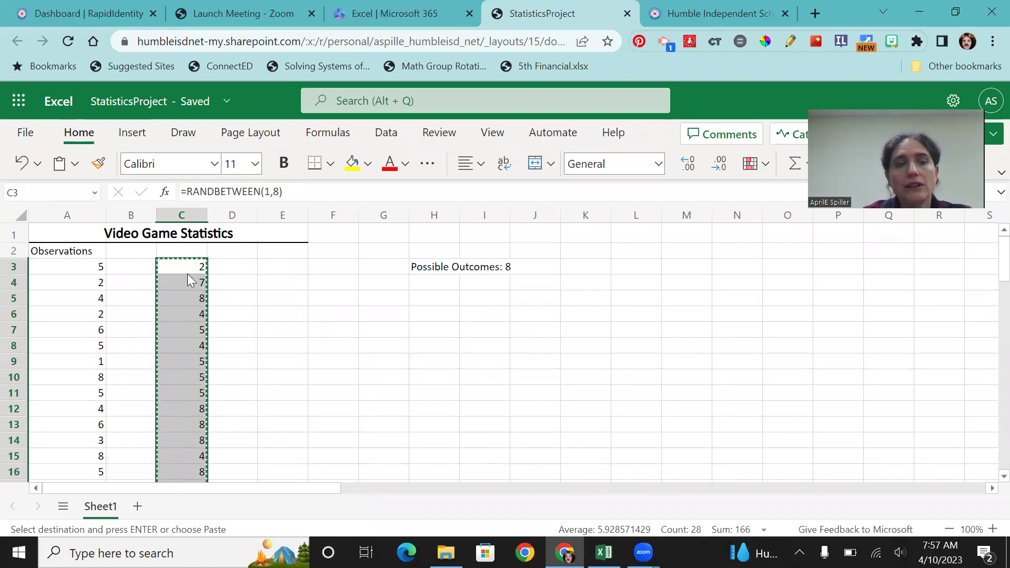
{"action": "right_click", "coordinate": [188, 274]}
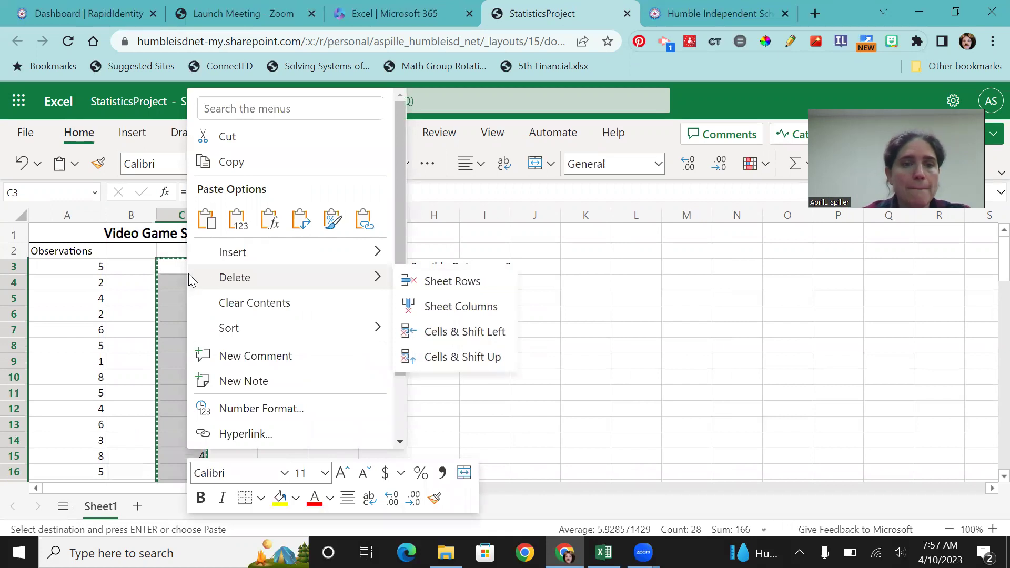
{"action": "left_click", "coordinate": [254, 304]}
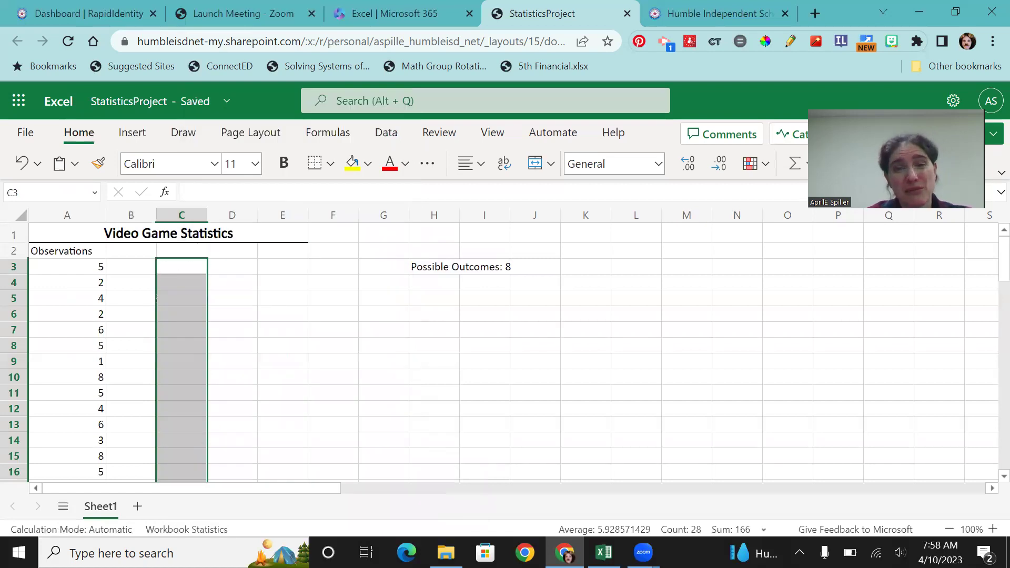
{"action": "left_click", "coordinate": [260, 341]}
Make the Observations heading in cell A2 bold
{"action": "left_click", "coordinate": [54, 251]}
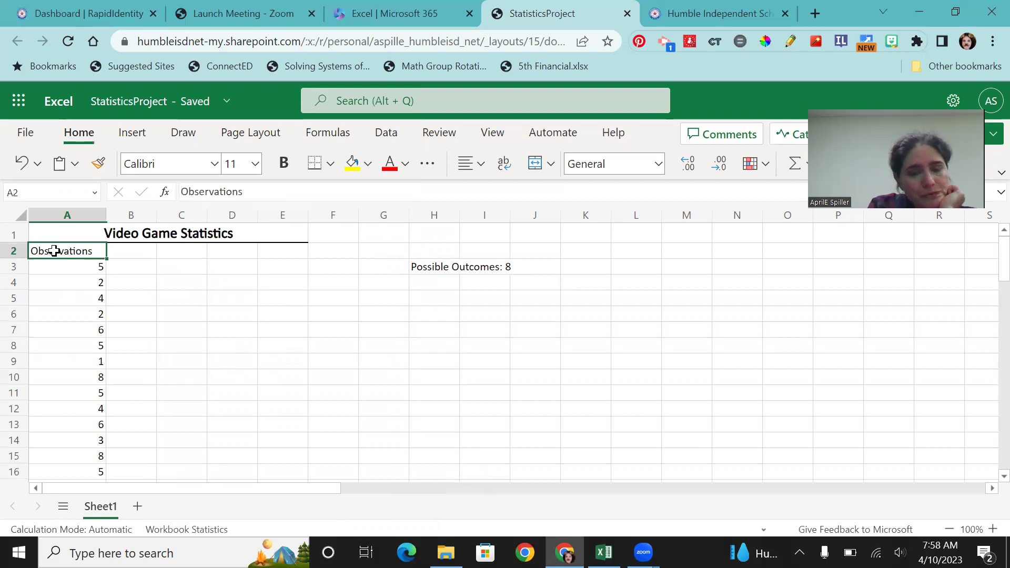
{"action": "key", "text": "ctrl+b"}
{"action": "left_click", "coordinate": [180, 285]}
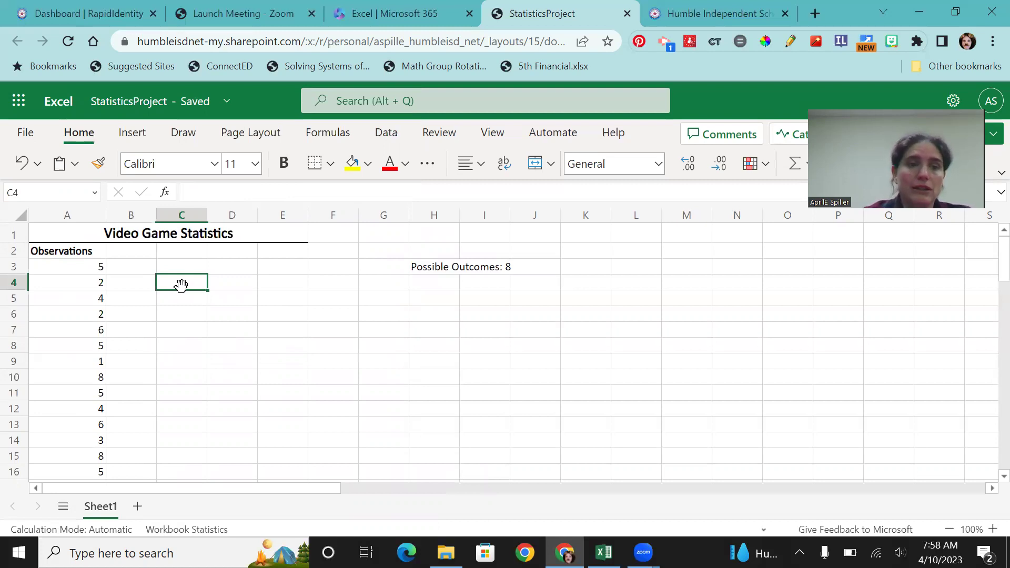
Enter the table headings Outcome, Count, Predicted and Observed in cells C5 through F5
{"action": "left_click", "coordinate": [194, 301]}
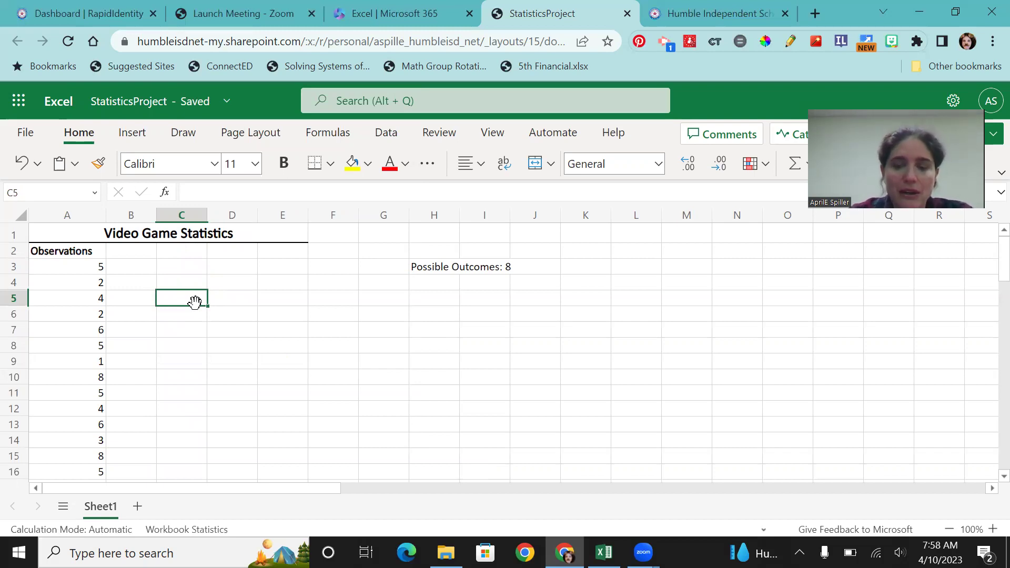
{"action": "type", "text": "Outcome"}
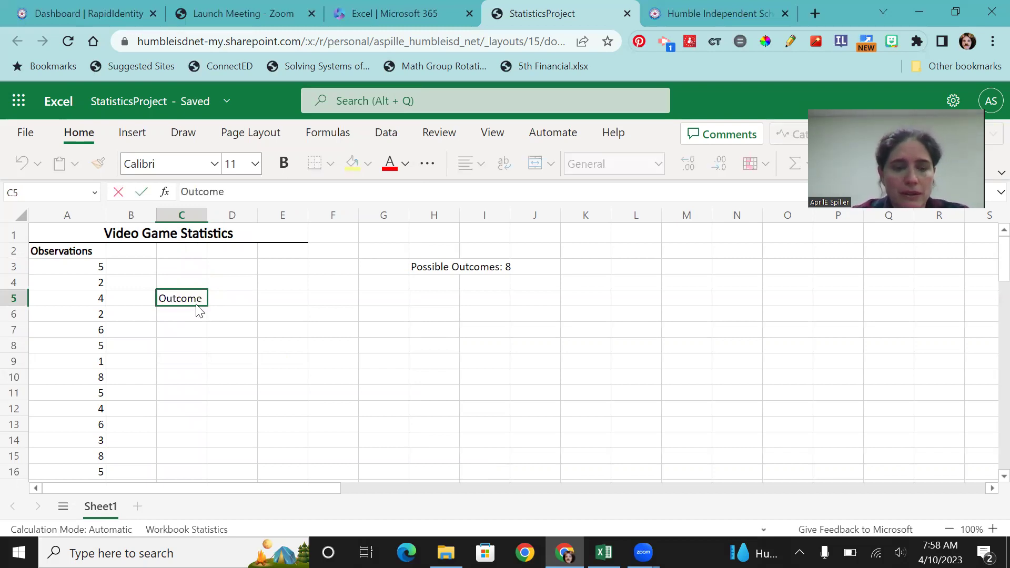
{"action": "key", "text": "Tab"}
{"action": "type", "text": "Count"}
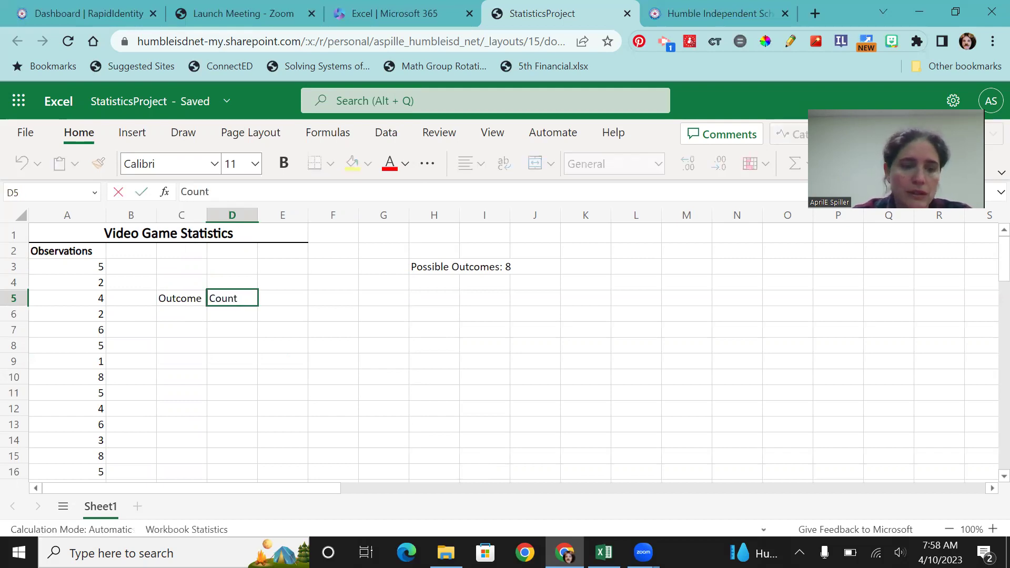
{"action": "key", "text": "Tab"}
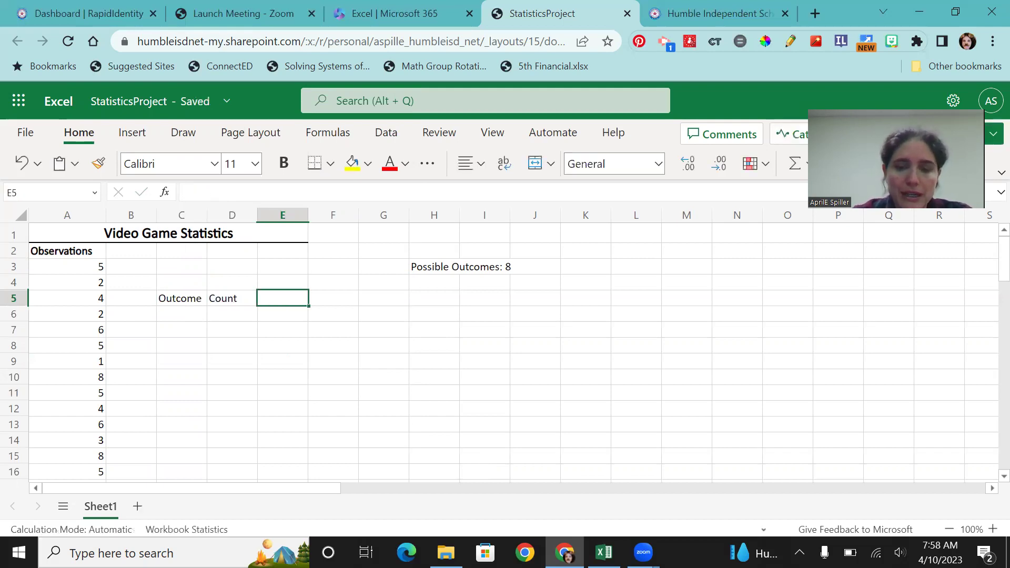
{"action": "type", "text": "Predicted"}
{"action": "key", "text": "Tab"}
{"action": "type", "text": "Observed"}
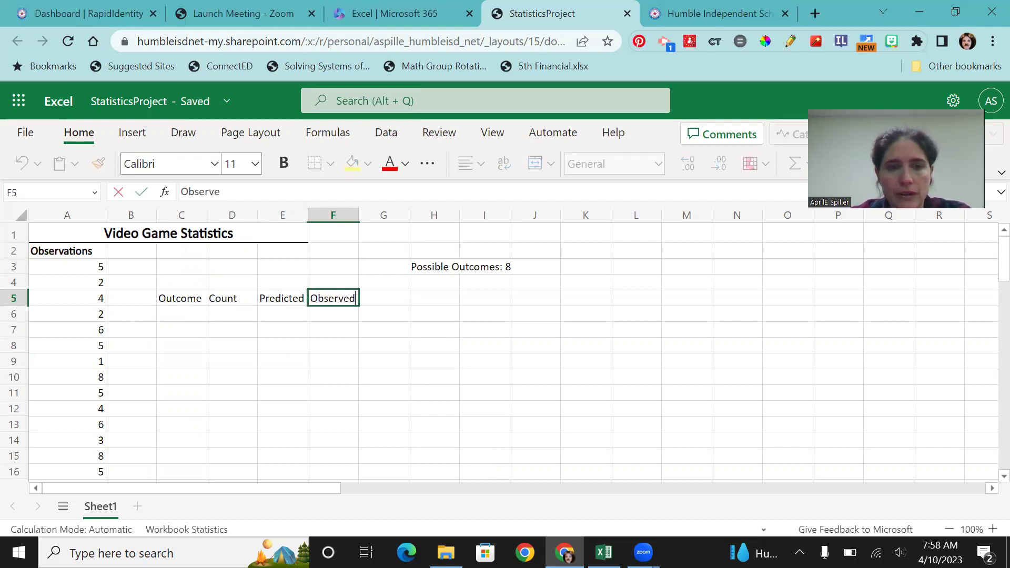
{"action": "left_click", "coordinate": [294, 343]}
Make the table headings in C5:F5 bold and add a bottom border beneath them
{"action": "left_click", "coordinate": [168, 296], "text": "shift"}
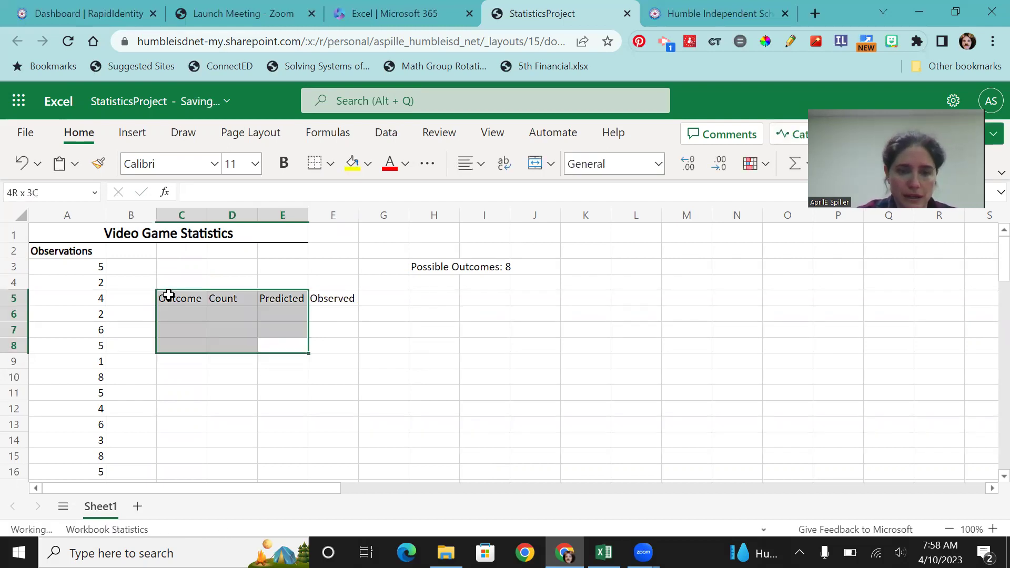
{"action": "left_click_drag", "start_coordinate": [203, 399], "coordinate": [329, 298]}
{"action": "left_click", "coordinate": [181, 299]}
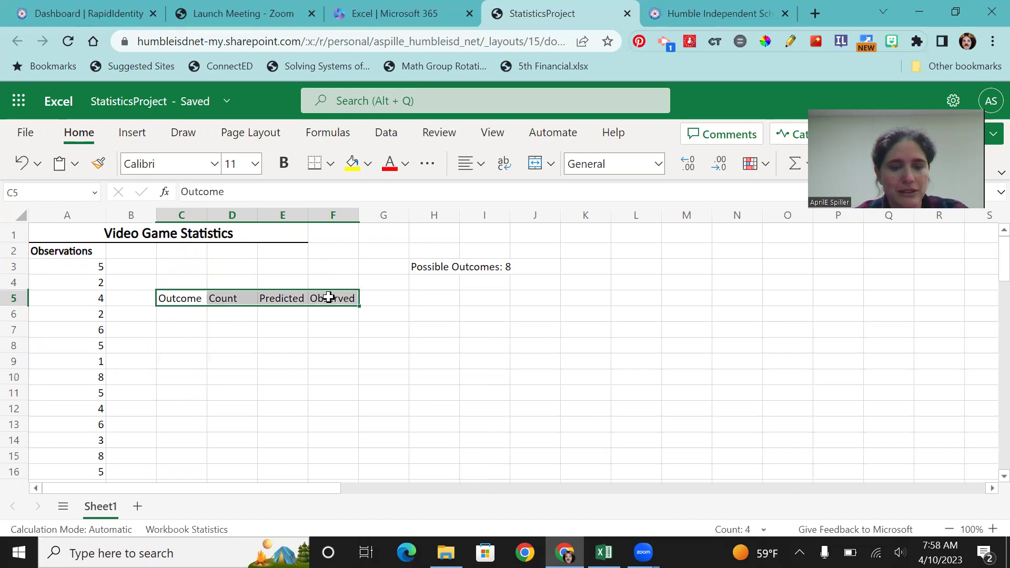
{"action": "left_click", "coordinate": [284, 164]}
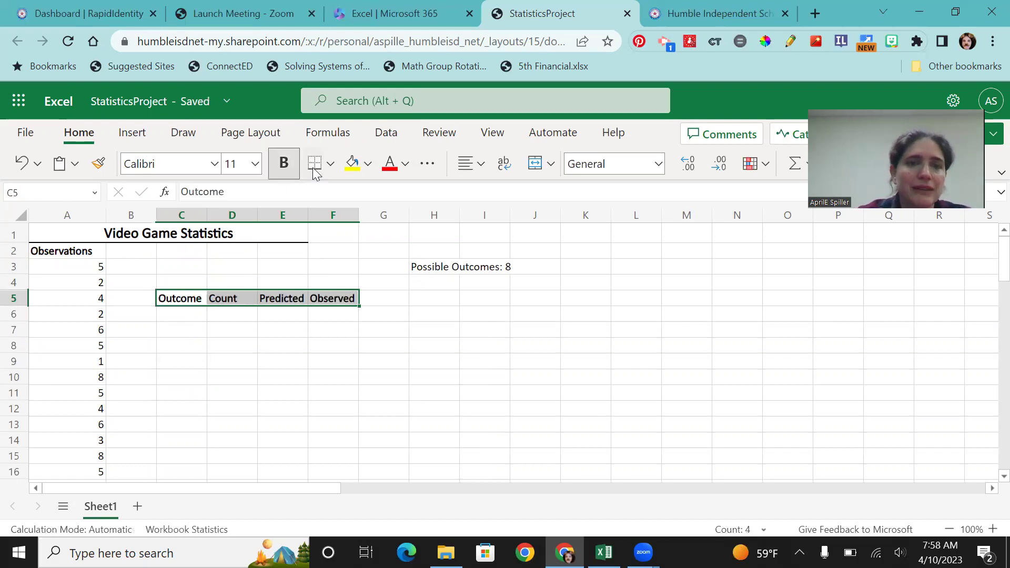
Enter the first outcomes 1, 2 and 3 under the Outcome heading in cells C6 through C8
{"action": "left_click", "coordinate": [188, 316]}
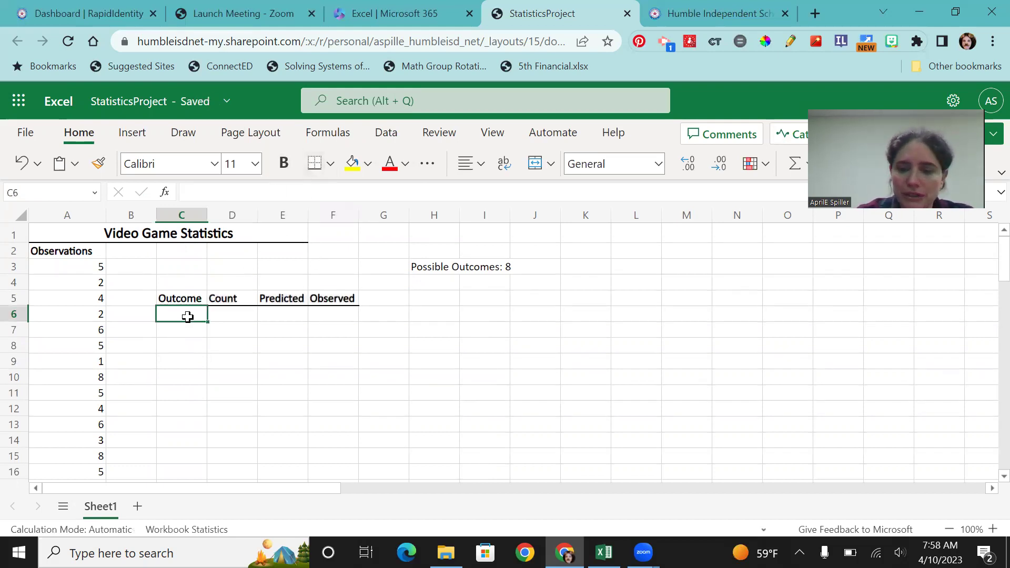
{"action": "type", "text": "123"}
{"action": "key", "text": "BackSpace"}
{"action": "key", "text": "BackSpace"}
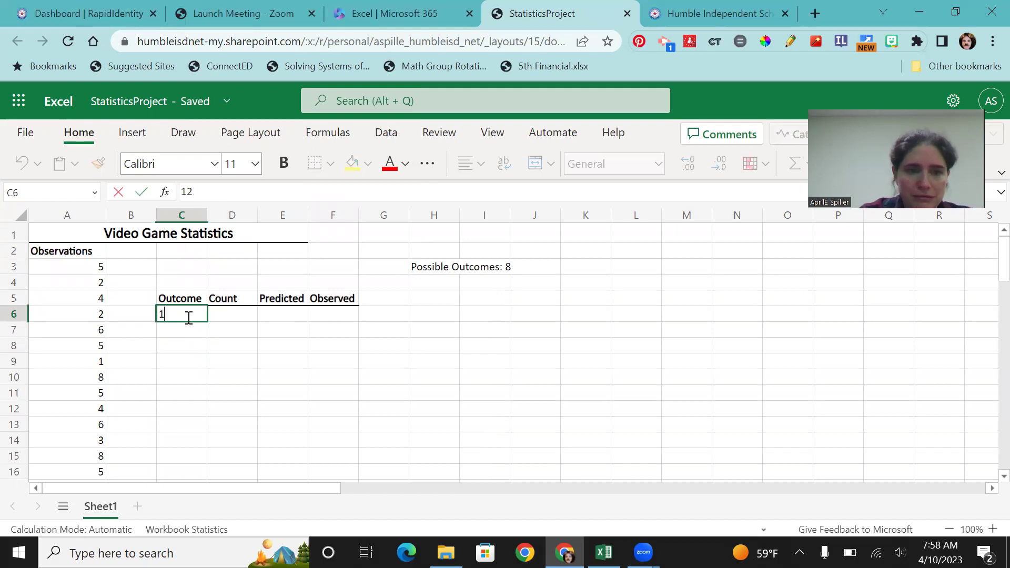
{"action": "key", "text": "Return"}
{"action": "type", "text": "2"}
{"action": "key", "text": "Return"}
{"action": "type", "text": "2"}
{"action": "key", "text": "Return"}
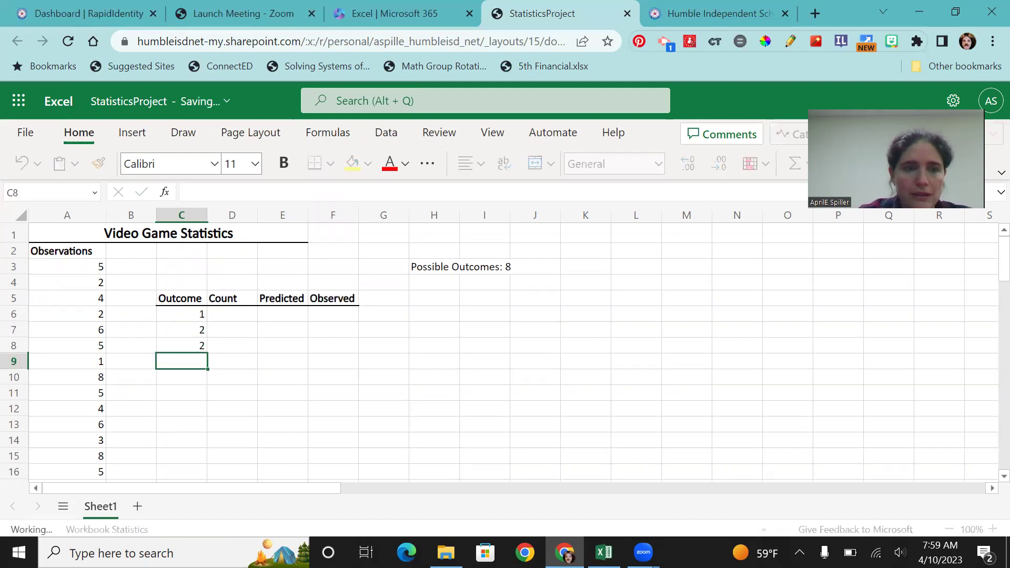
{"action": "key", "text": "Up"}
{"action": "type", "text": "3"}
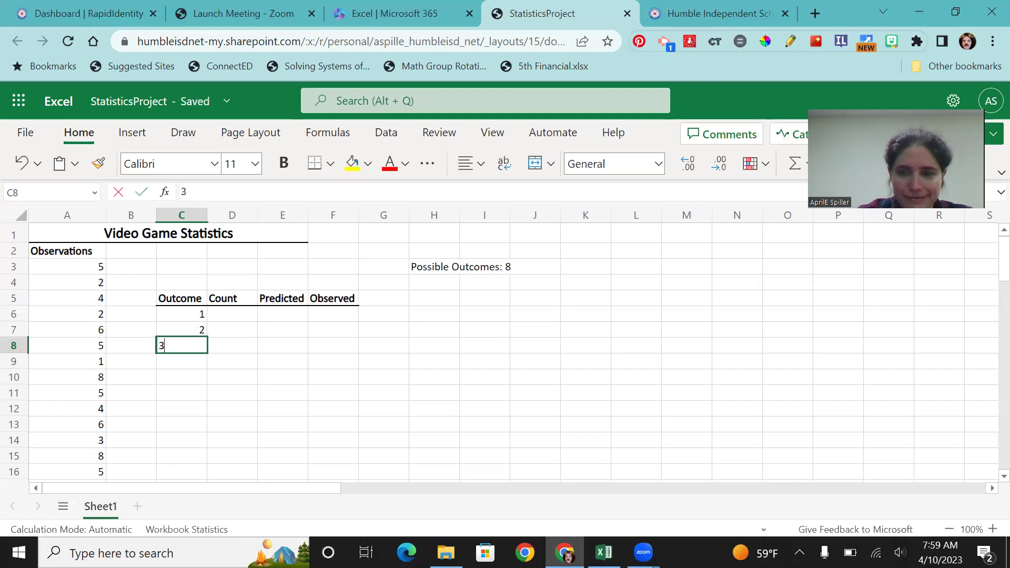
{"action": "key", "text": "Return"}
Extend the outcome number series from C6:C8 down to 8 in cell C13
{"action": "left_click_drag", "start_coordinate": [178, 314], "coordinate": [202, 427]}
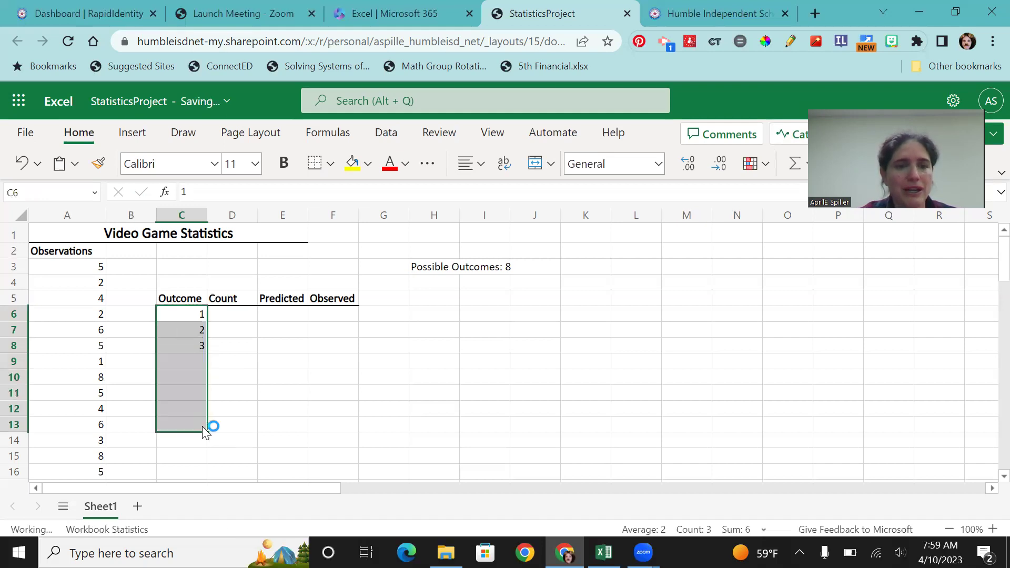
{"action": "left_click", "coordinate": [284, 393]}
{"action": "left_click", "coordinate": [235, 313]}
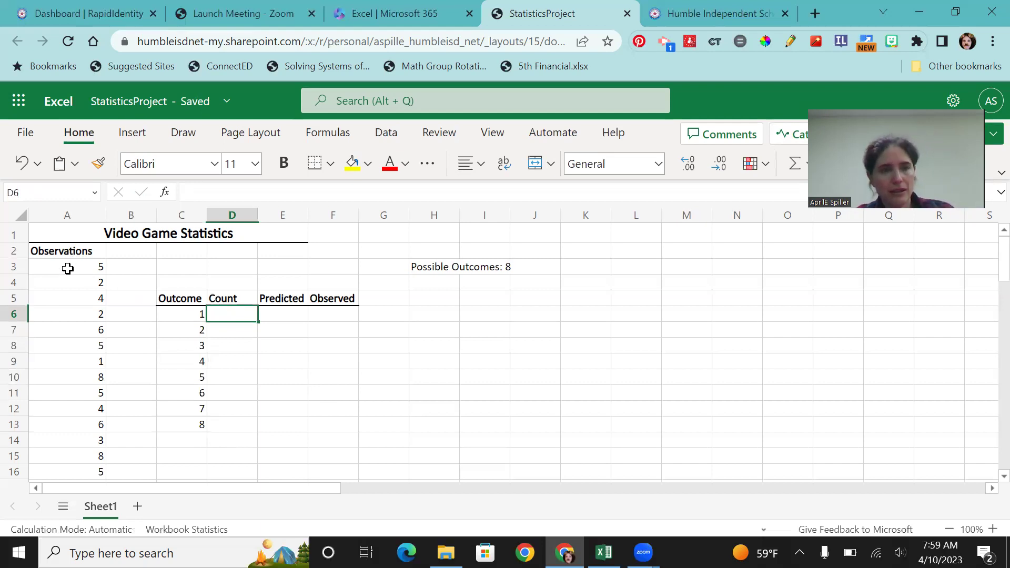
Sort the observations in A3:A30 in ascending order without expanding the selection to the neighbouring data
{"action": "left_click_drag", "start_coordinate": [68, 268], "coordinate": [59, 335]}
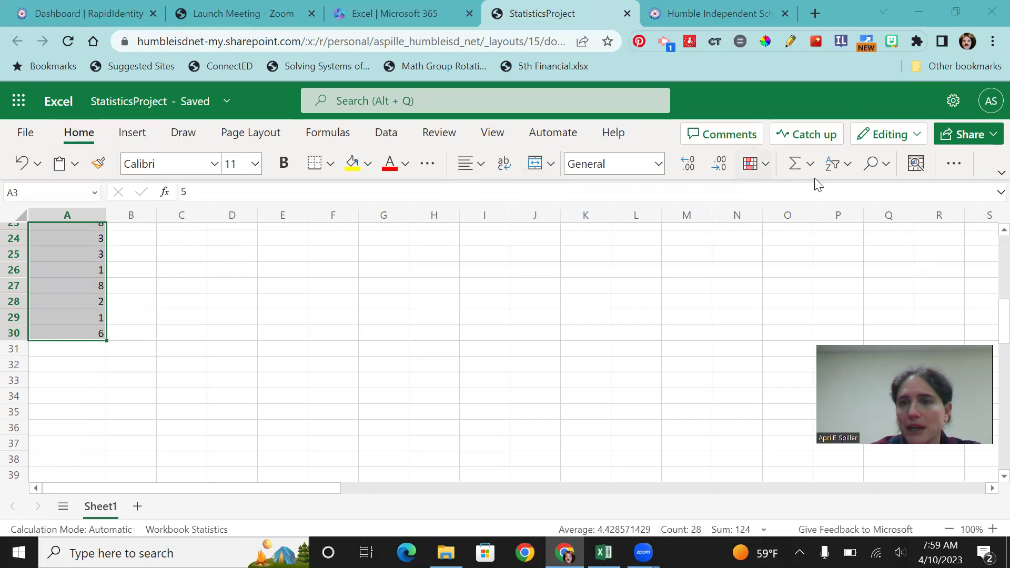
{"action": "left_click", "coordinate": [845, 166]}
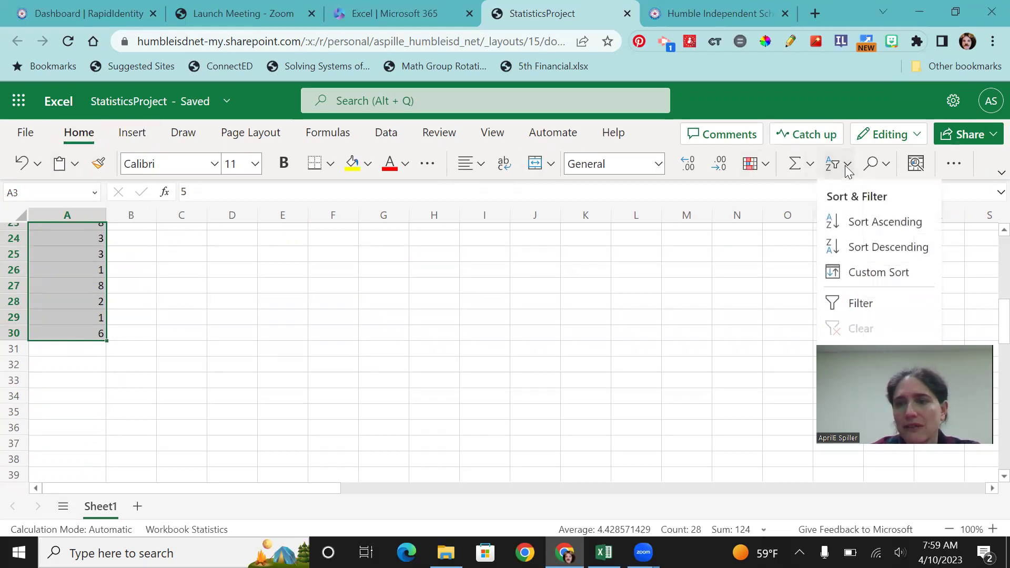
{"action": "left_click", "coordinate": [868, 225]}
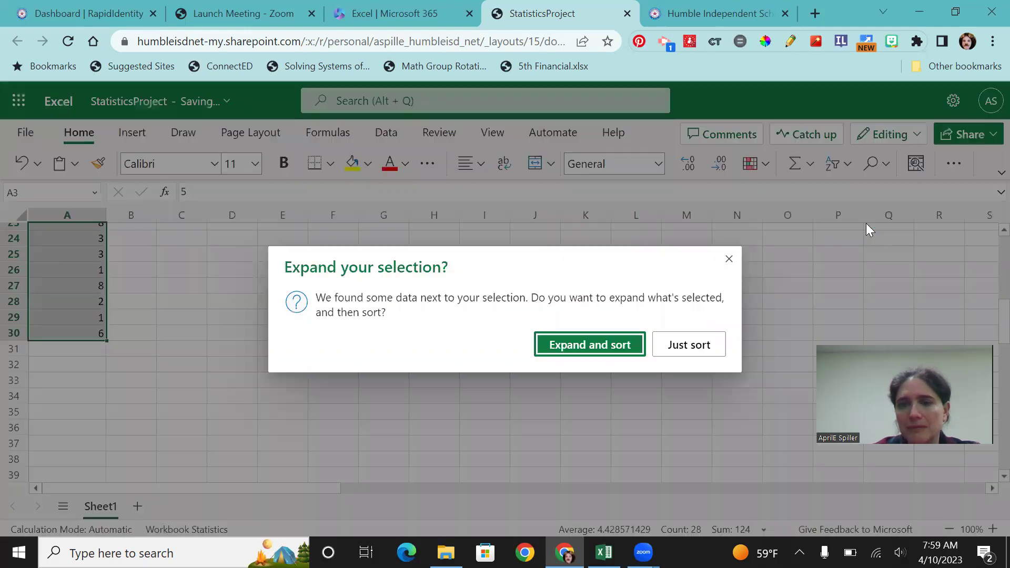
{"action": "left_click", "coordinate": [689, 339]}
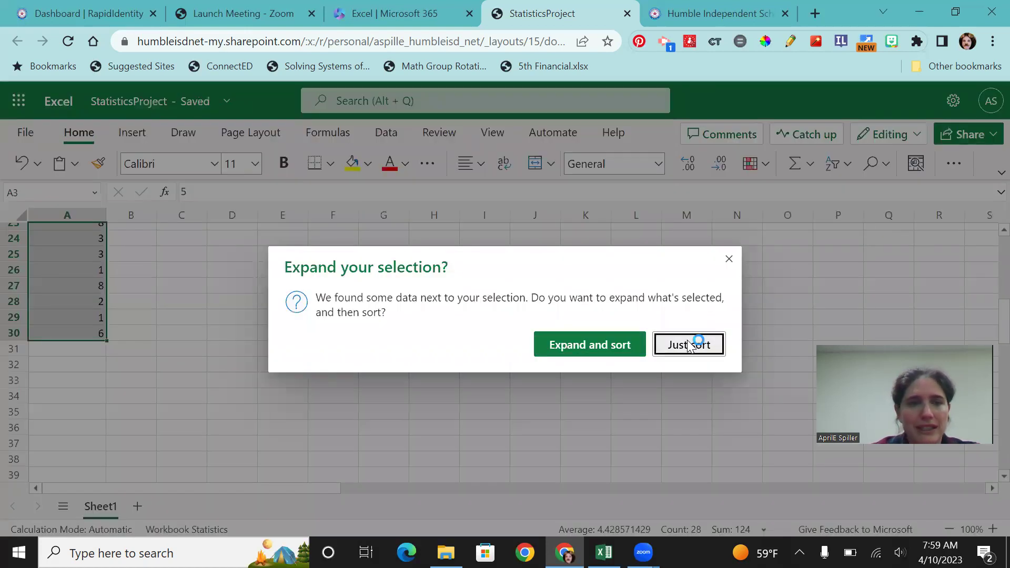
{"action": "scroll", "coordinate": [280, 322], "scroll_direction": "up", "scroll_amount": 7}
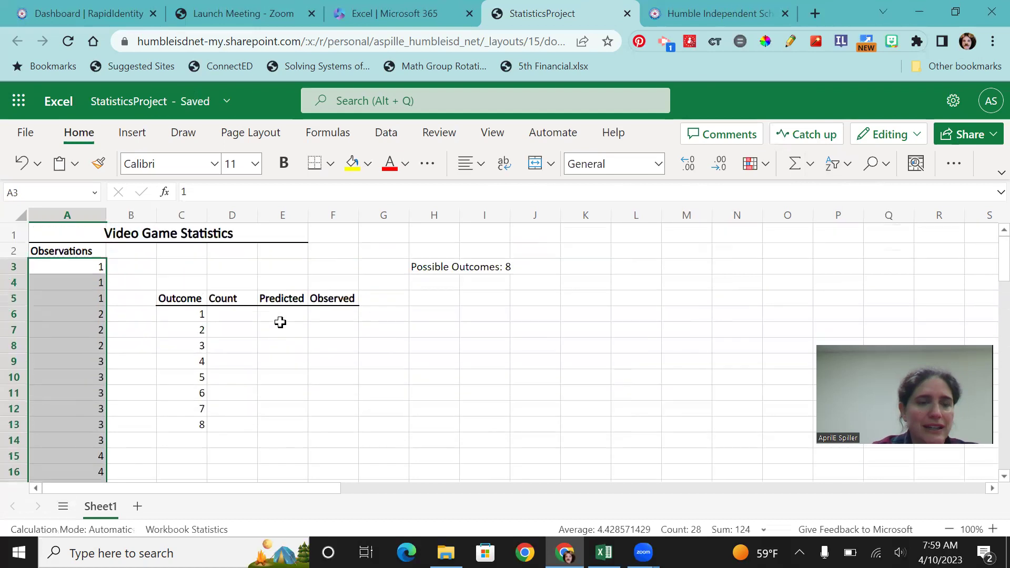
Write the formula =COUNTIF(A3:A30,C6) in D6 to count how often outcome 1 occurs in the observations
{"action": "left_click", "coordinate": [239, 315]}
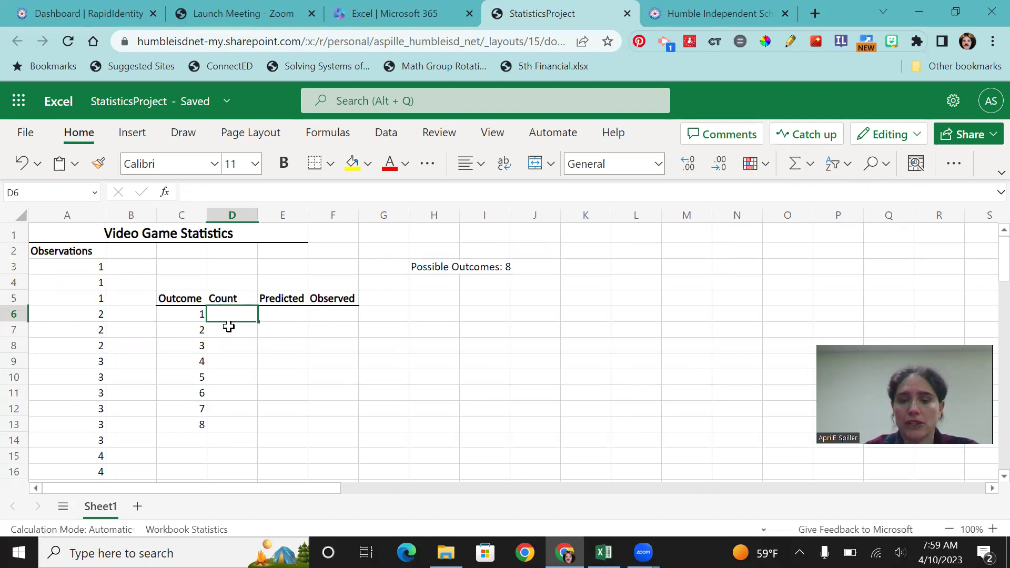
{"action": "type", "text": "=countif("}
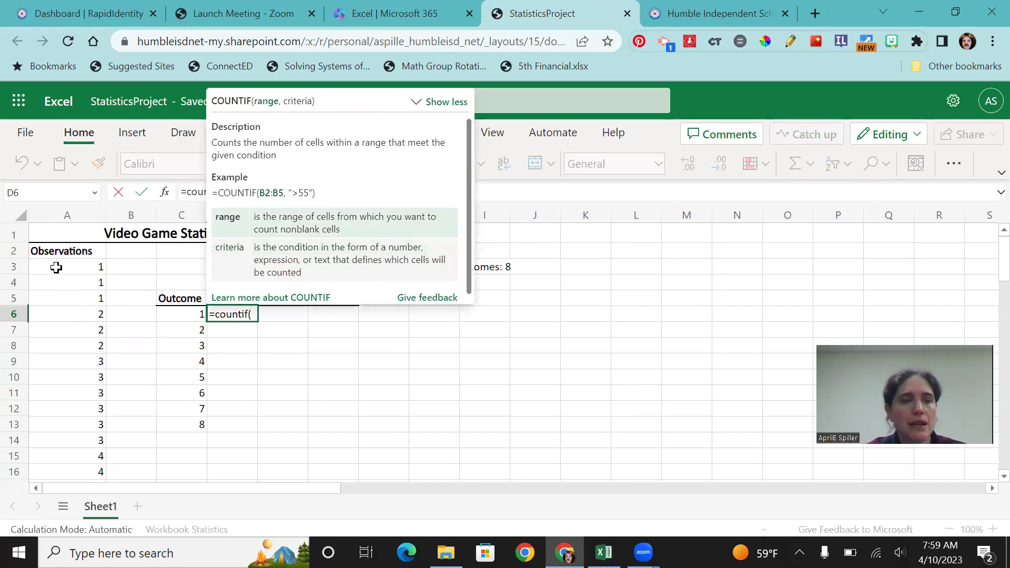
{"action": "left_click_drag", "start_coordinate": [56, 264], "coordinate": [62, 378]}
{"action": "left_click", "coordinate": [292, 191]}
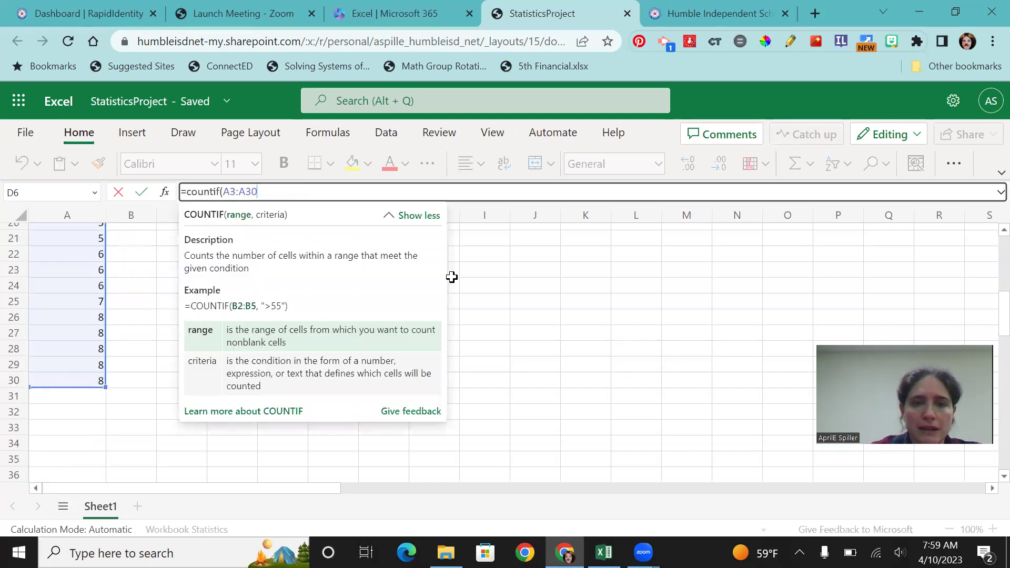
{"action": "scroll", "coordinate": [450, 275], "scroll_direction": "up", "scroll_amount": 7}
{"action": "type", "text": ","}
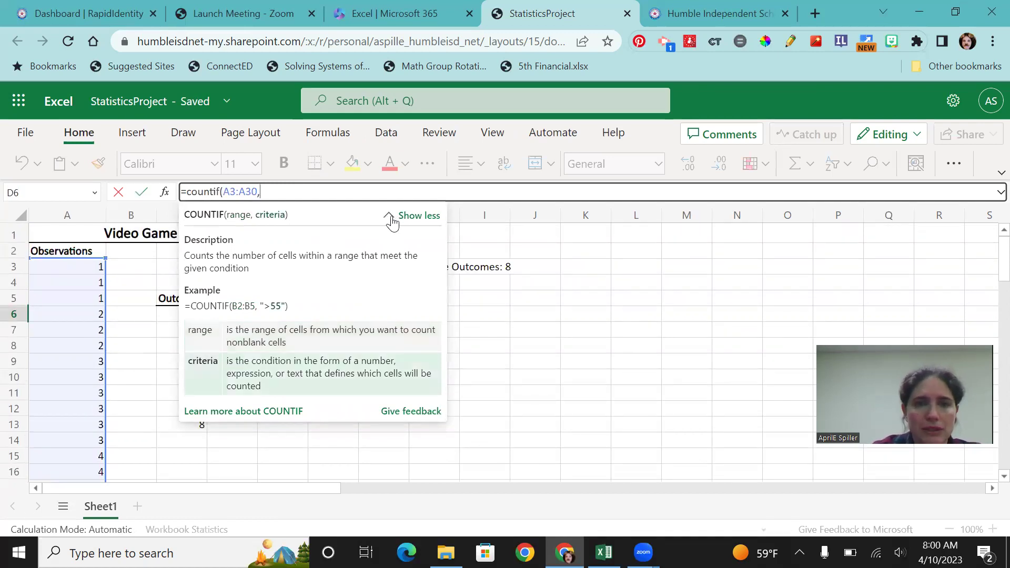
{"action": "left_click", "coordinate": [392, 216]}
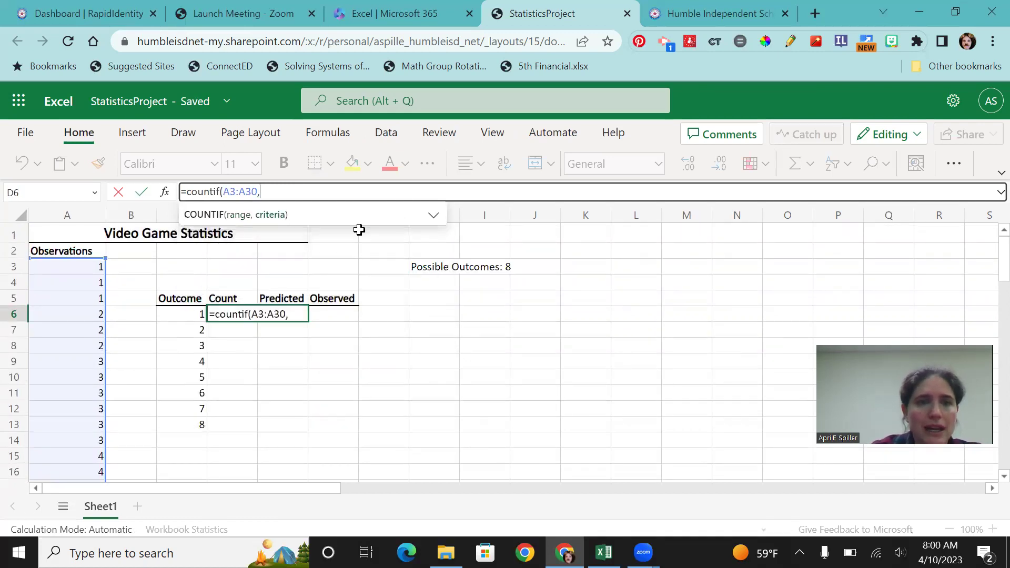
{"action": "left_click", "coordinate": [177, 314]}
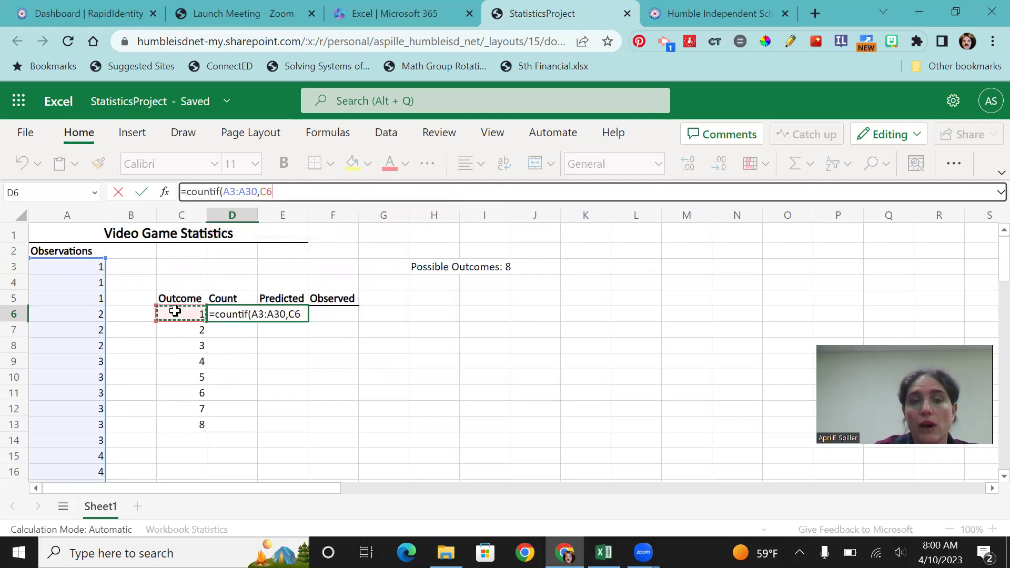
{"action": "type", "text": ")"}
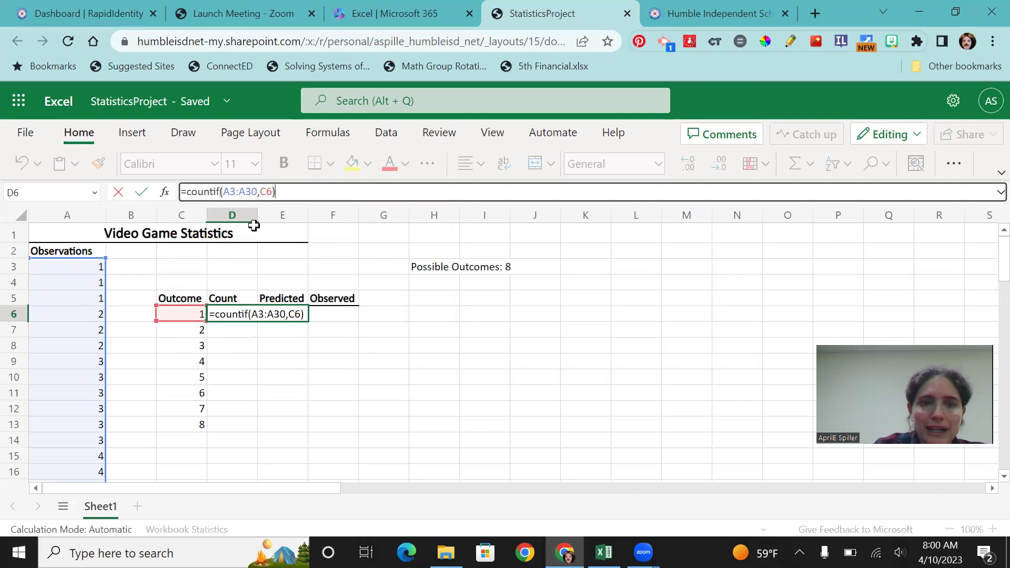
Make the observation range in the D6 count formula absolute as $A$3:$A$30 and commit the formula
{"action": "left_click", "coordinate": [227, 192]}
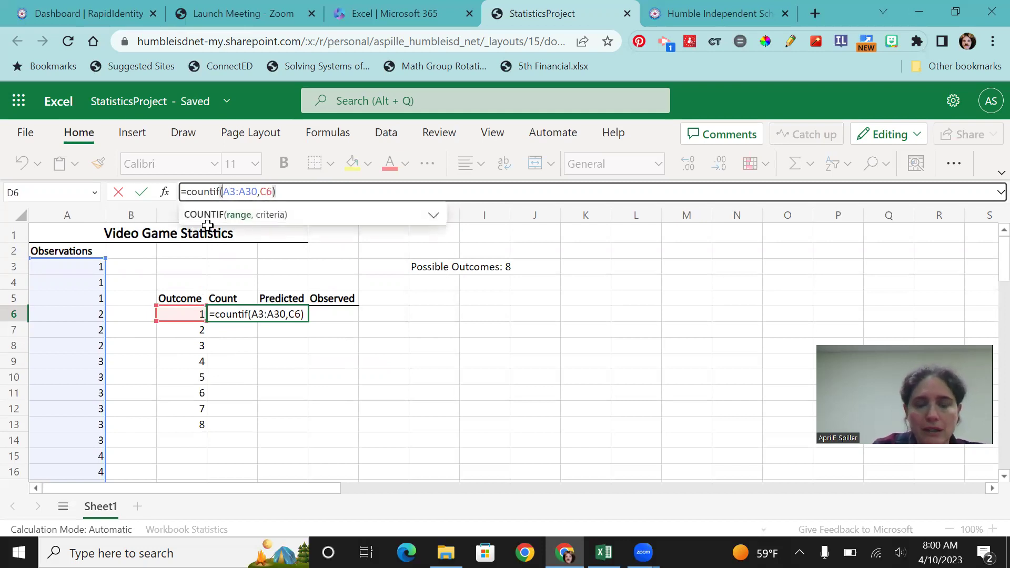
{"action": "type", "text": "$"}
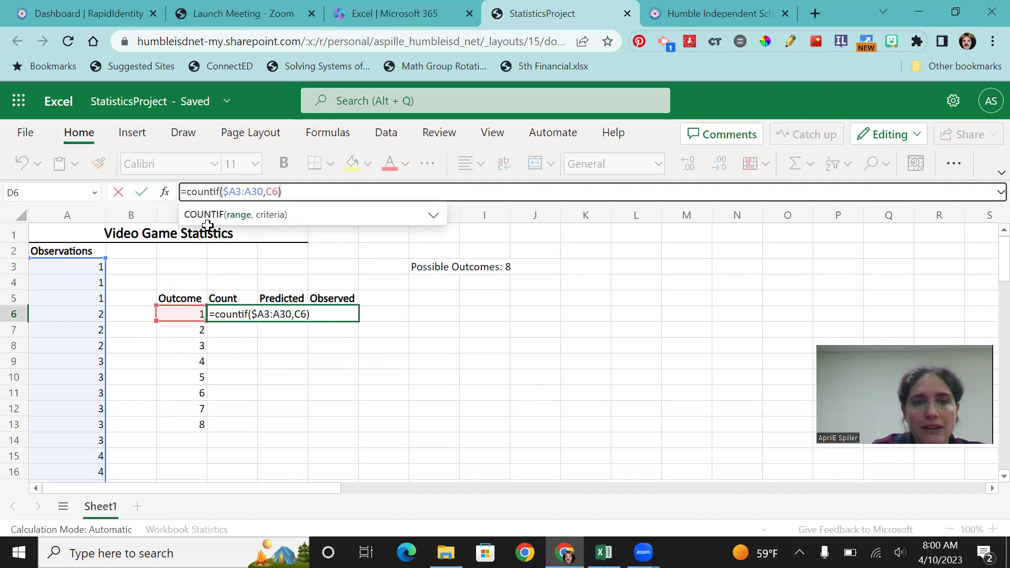
{"action": "key", "text": "Right"}
{"action": "type", "text": "$"}
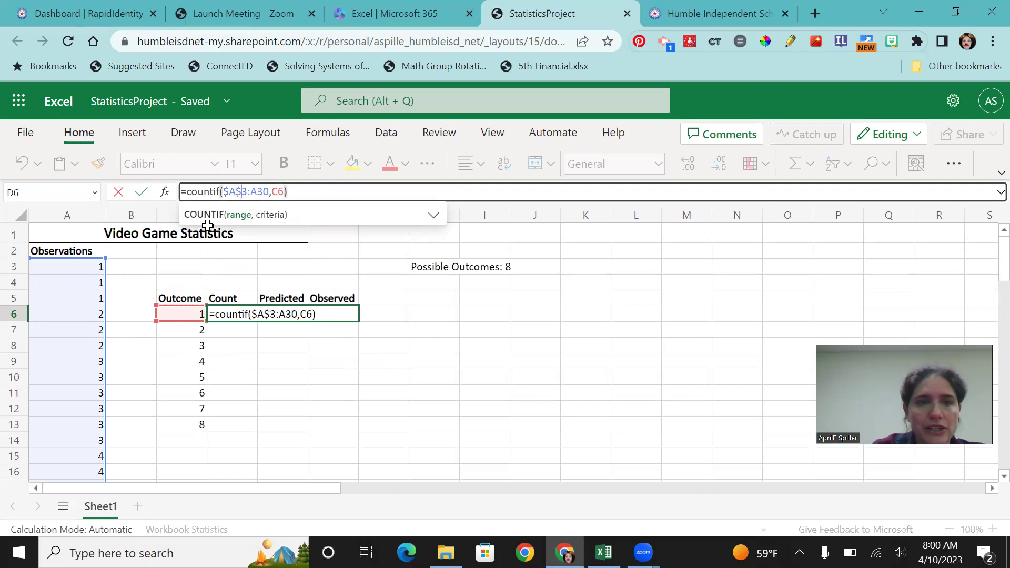
{"action": "left_click", "coordinate": [251, 193]}
{"action": "type", "text": "$A$"}
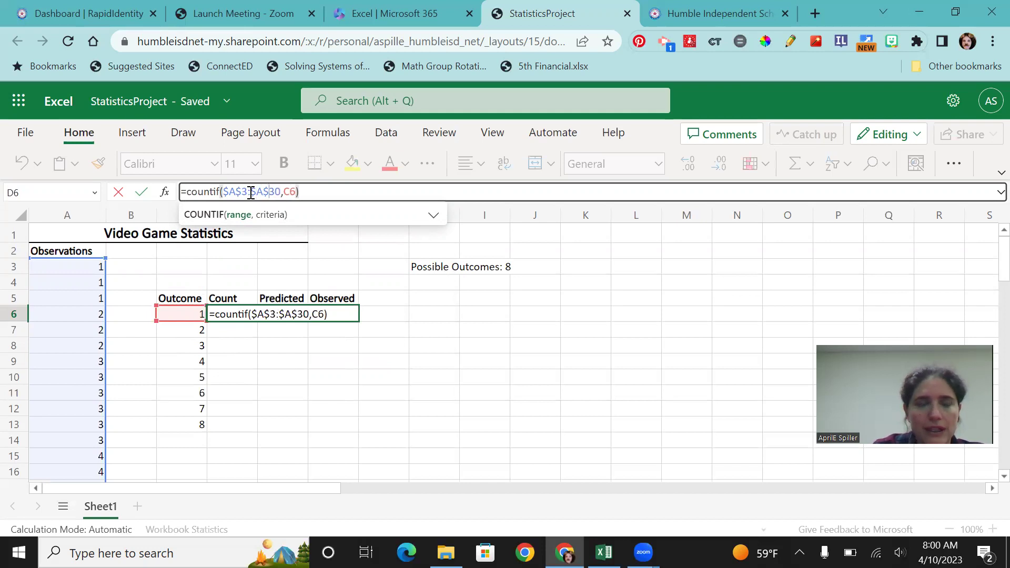
{"action": "key", "text": "Return"}
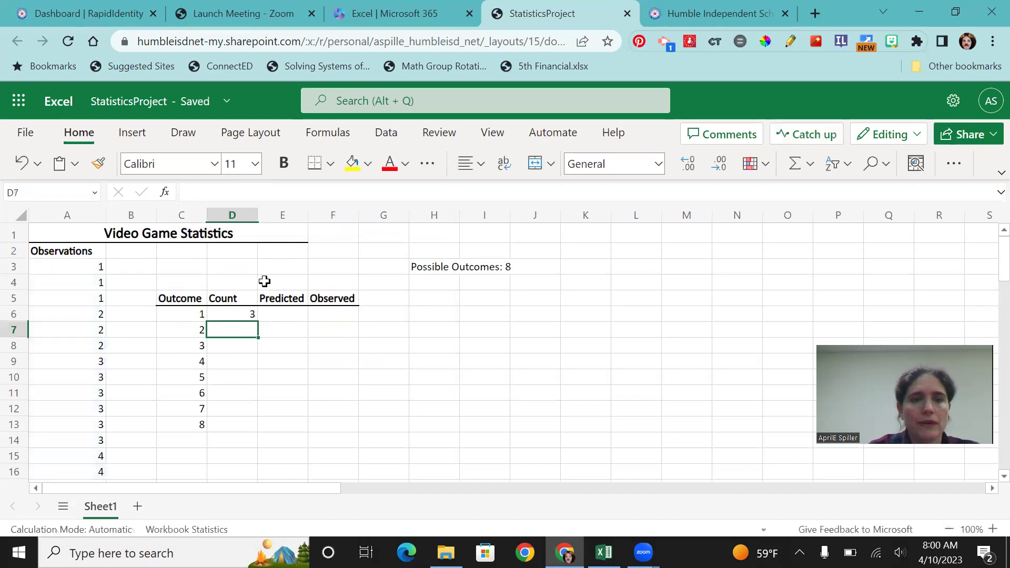
Copy the count formula from D6 down through D13 for all the outcomes
{"action": "left_click", "coordinate": [227, 314]}
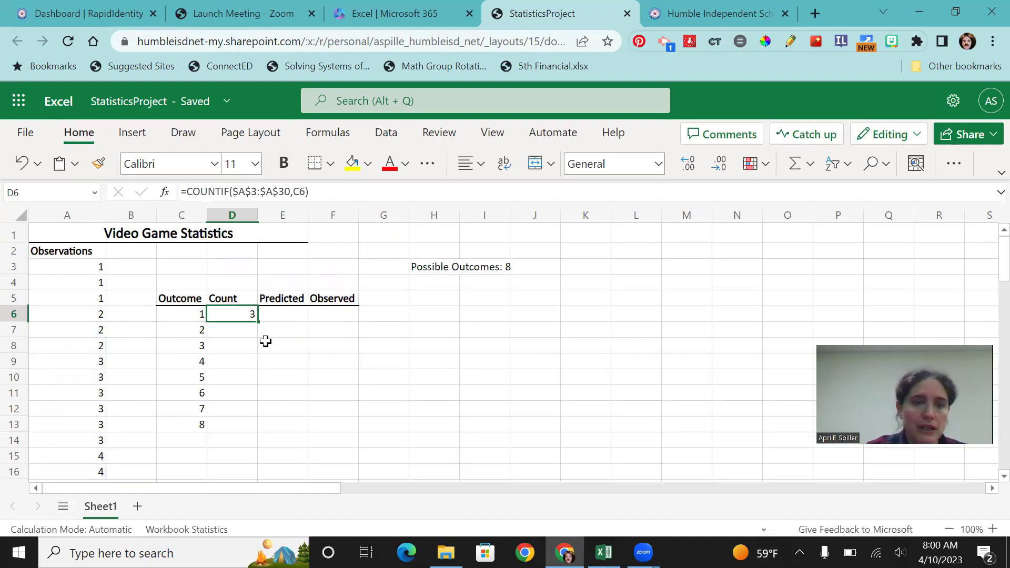
{"action": "left_click_drag", "start_coordinate": [257, 324], "coordinate": [252, 426]}
{"action": "left_click", "coordinate": [306, 412]}
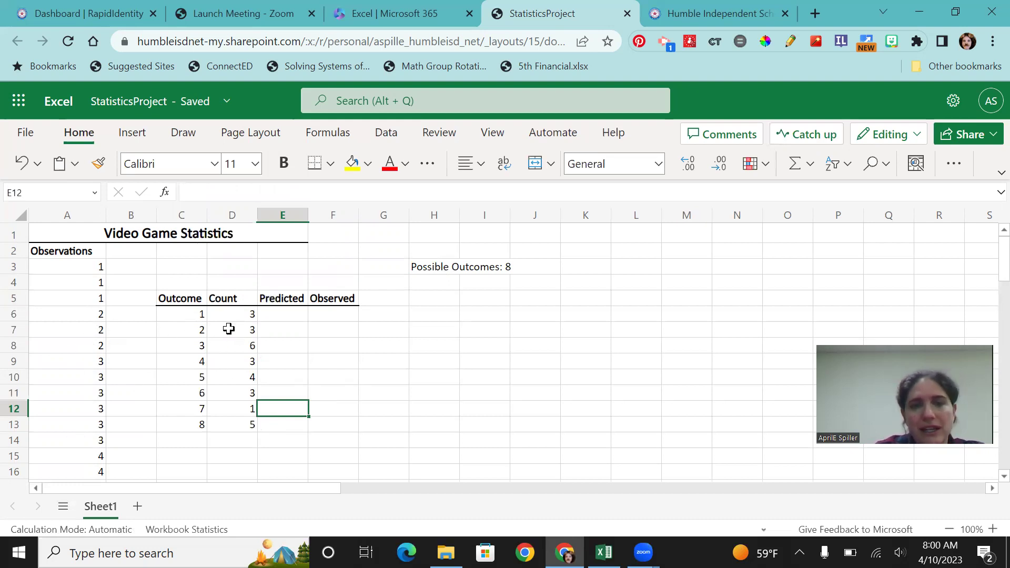
Enter the predicted probability =1/8 in E6 and fill it down through E13
{"action": "left_click", "coordinate": [289, 315]}
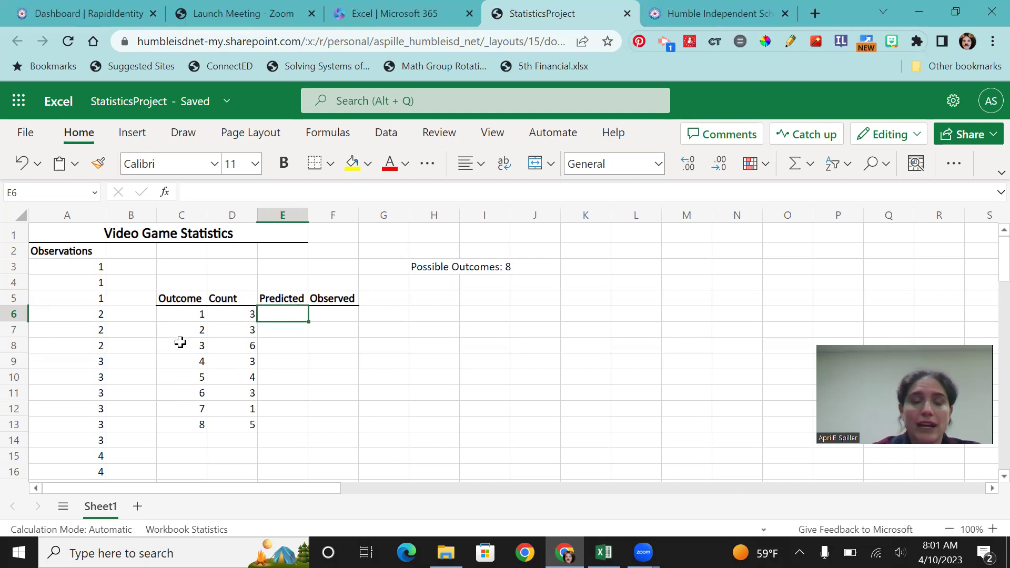
{"action": "type", "text": "="}
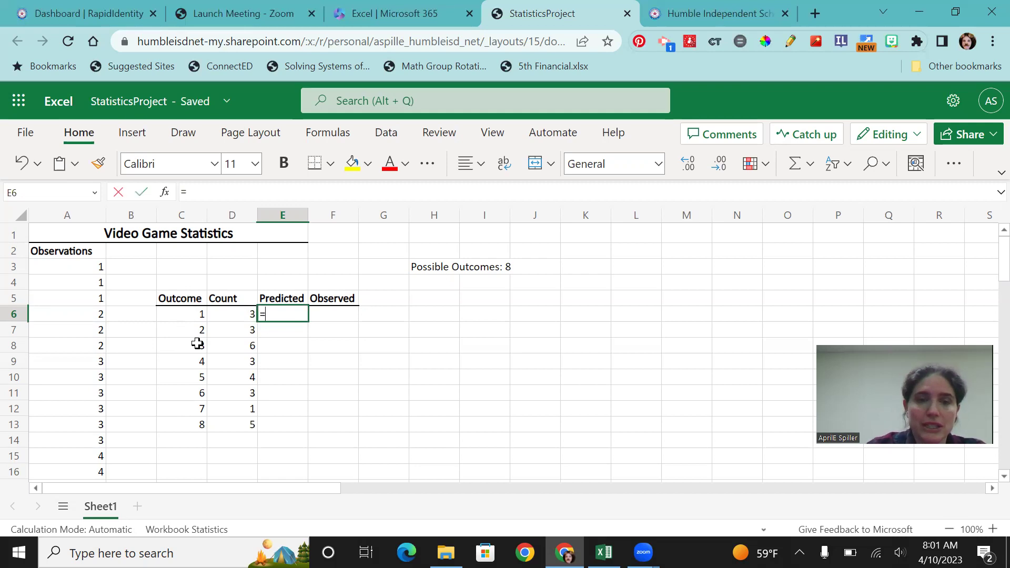
{"action": "type", "text": "1/"}
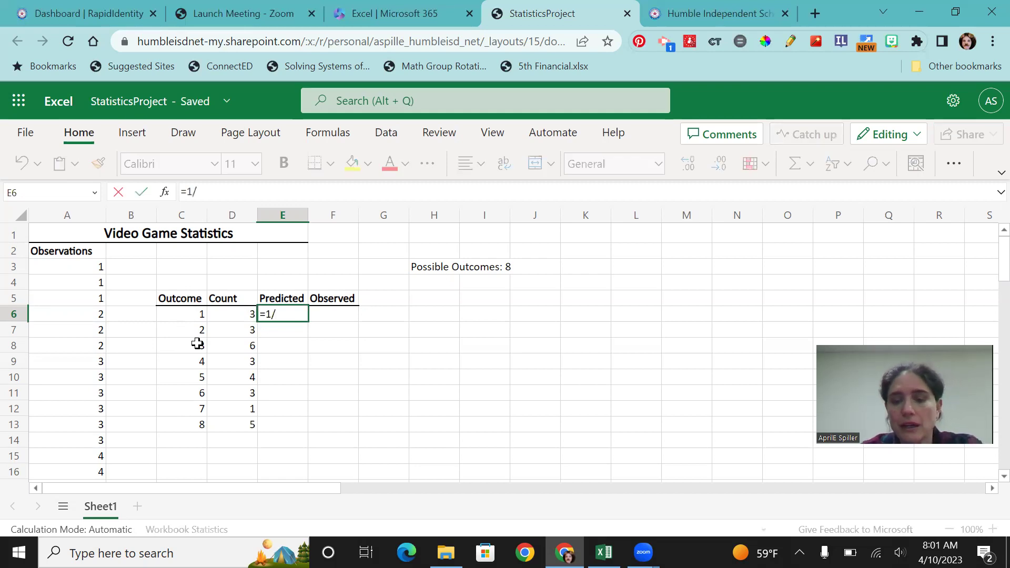
{"action": "type", "text": "8"}
{"action": "key", "text": "Return"}
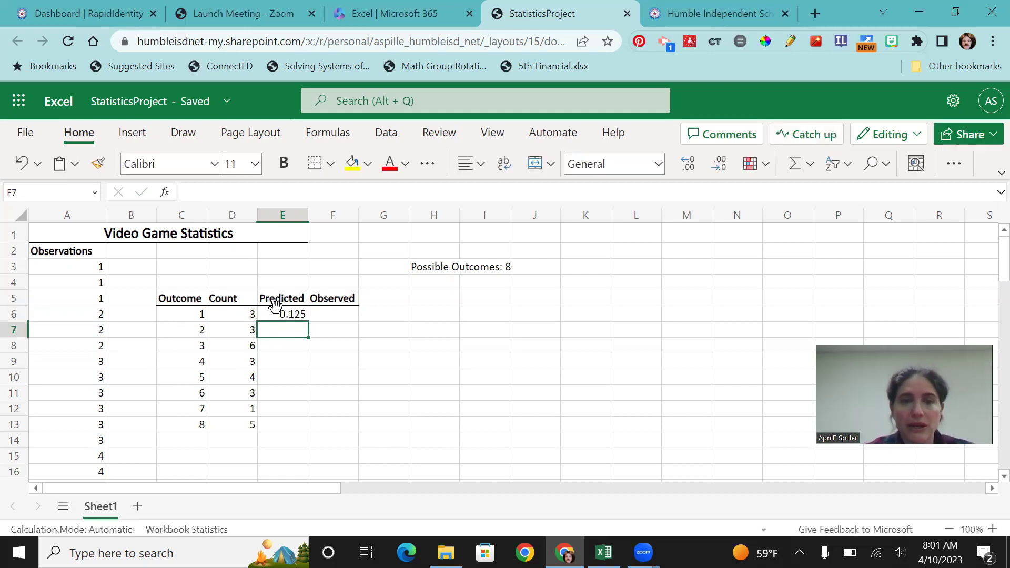
{"action": "left_click", "coordinate": [276, 311]}
{"action": "left_click_drag", "start_coordinate": [310, 323], "coordinate": [292, 427]}
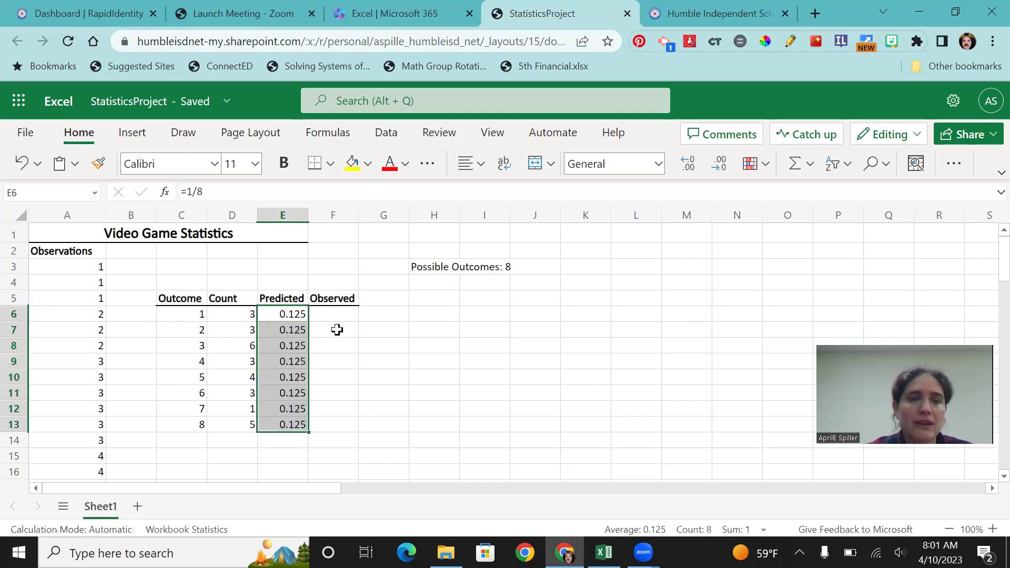
{"action": "left_click", "coordinate": [337, 311]}
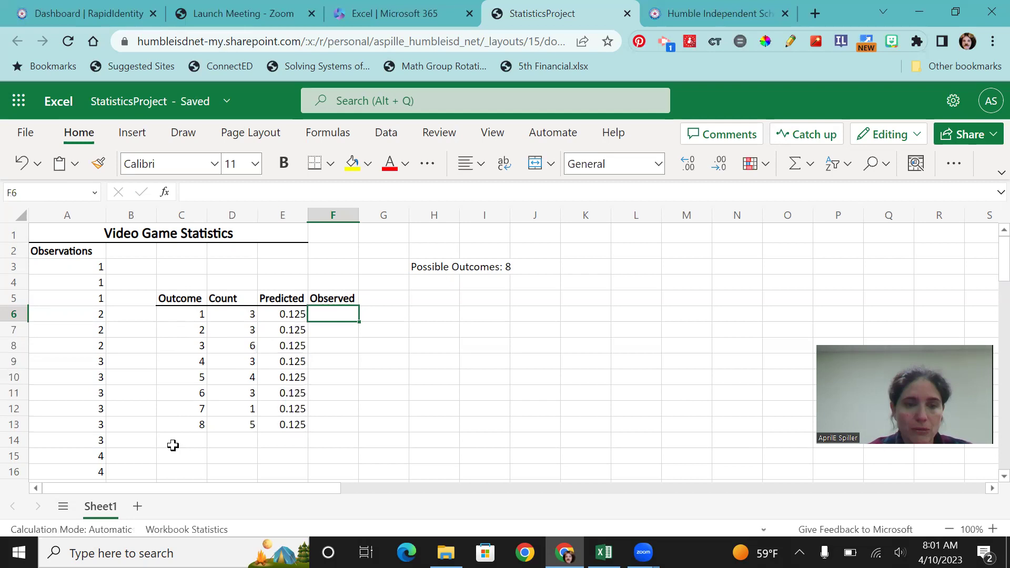
{"action": "left_click_drag", "start_coordinate": [178, 420], "coordinate": [330, 421]}
{"action": "key", "text": "F2"}
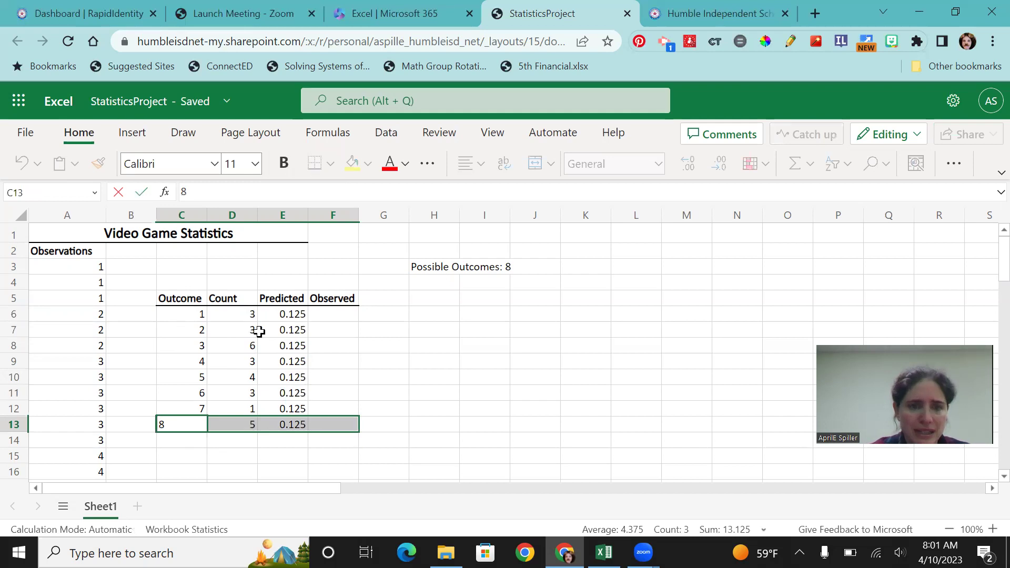
Add a bold Total label in C14 and a bottom border beneath C13:E13
{"action": "left_click", "coordinate": [188, 438]}
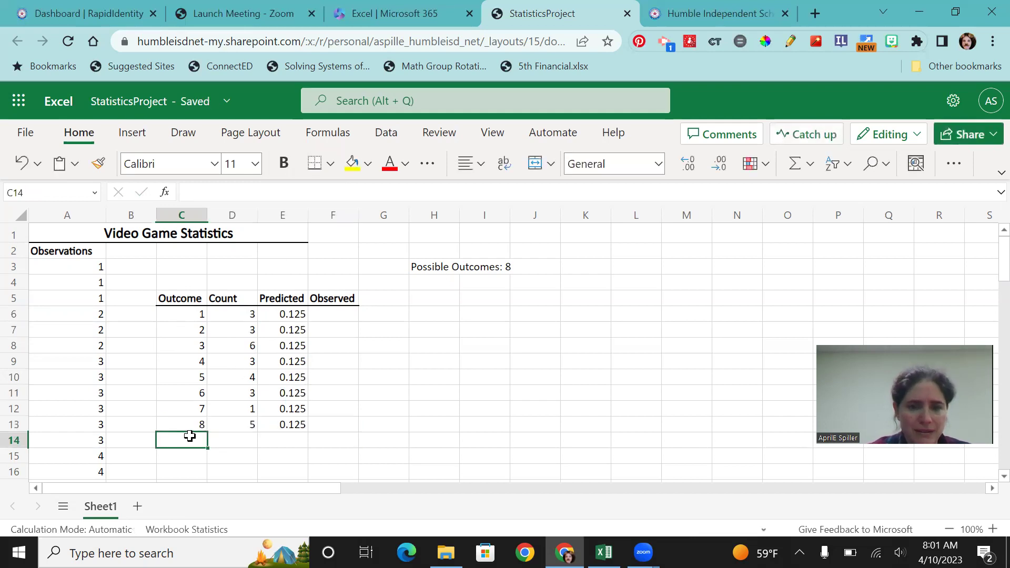
{"action": "type", "text": "Total"}
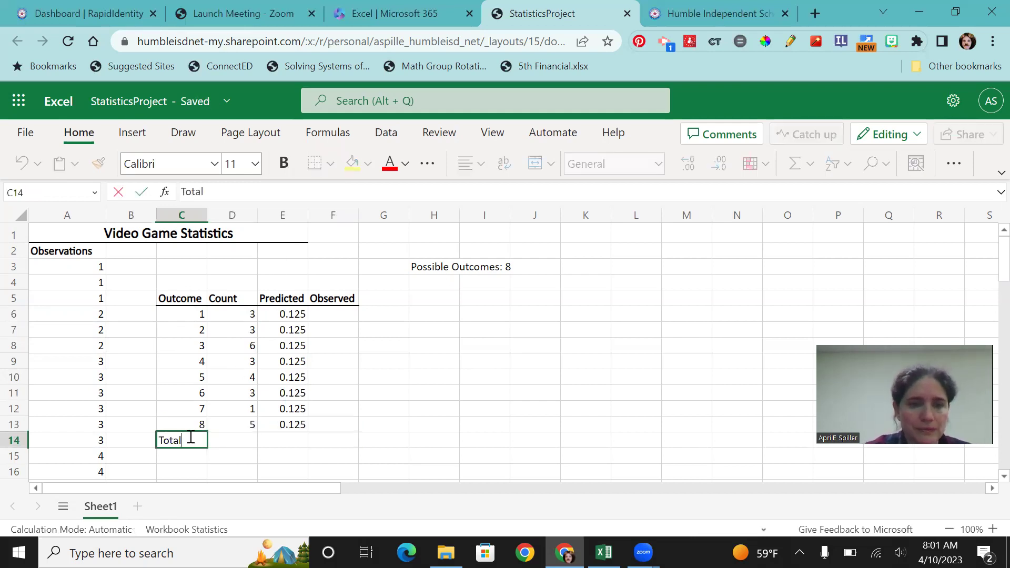
{"action": "left_click_drag", "start_coordinate": [189, 423], "coordinate": [264, 421]}
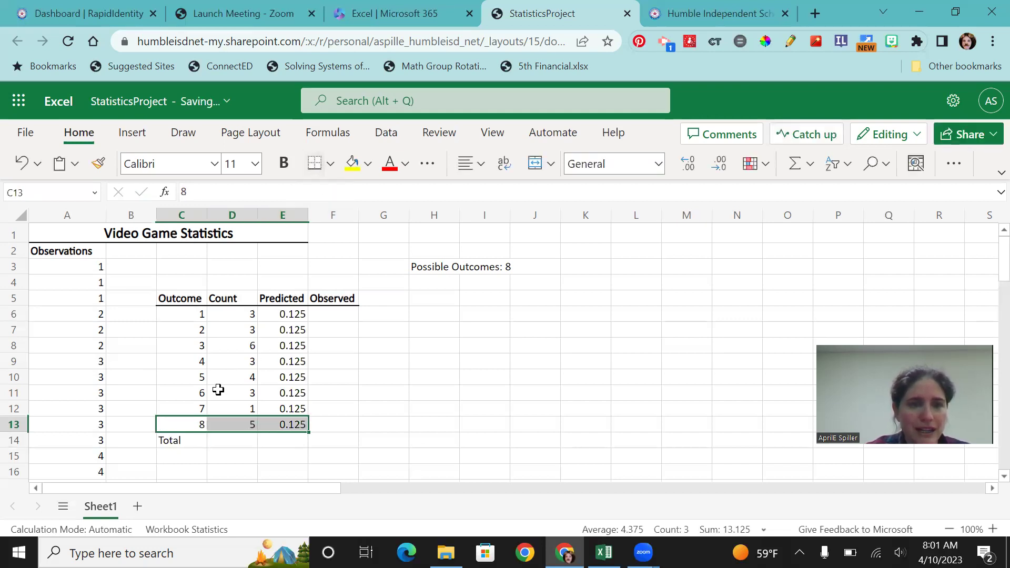
{"action": "left_click", "coordinate": [176, 441]}
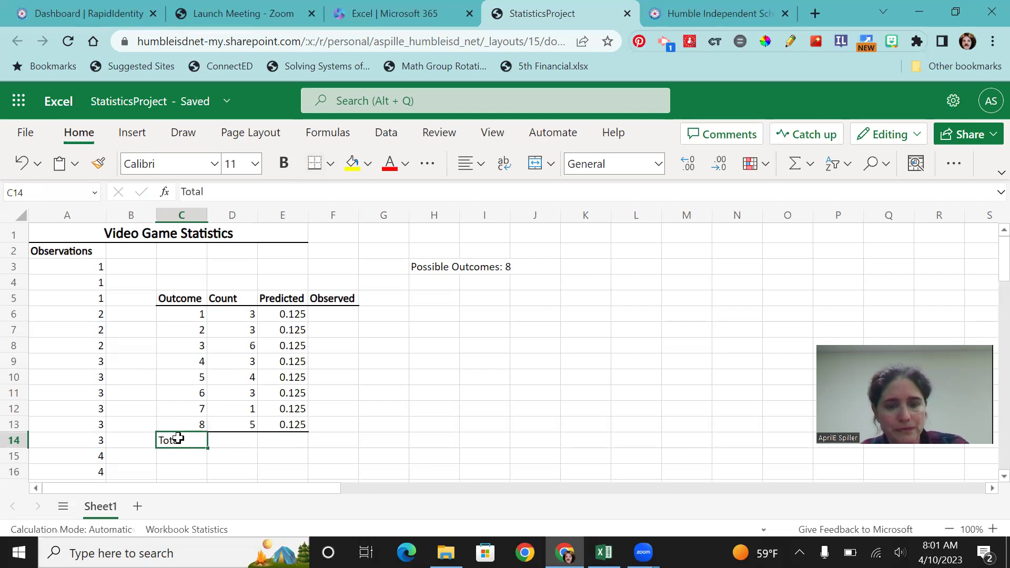
{"action": "key", "text": "ctrl+b"}
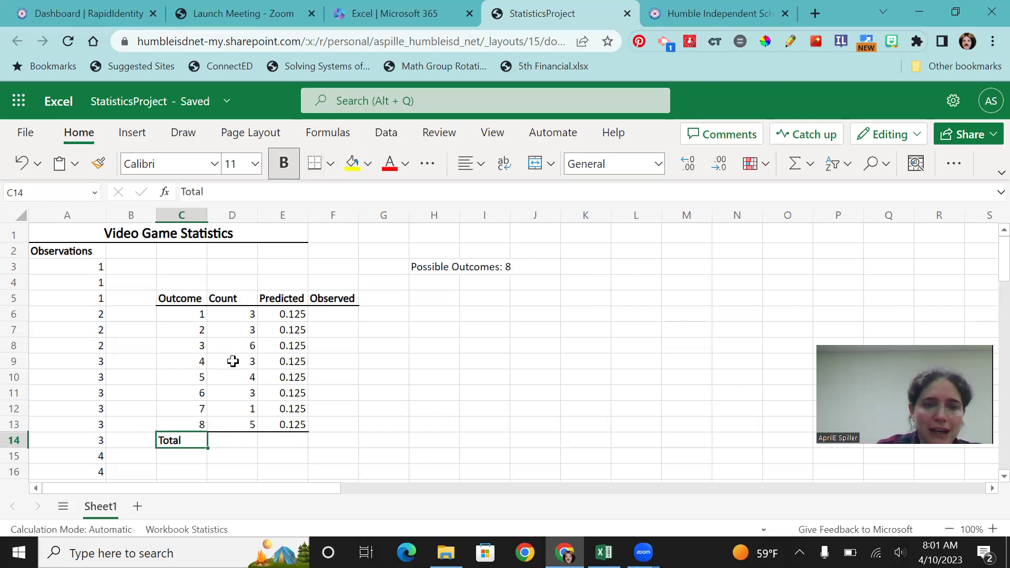
Sum the outcome counts D6:D13 in cell D14 with the SUM function
{"action": "left_click", "coordinate": [226, 442]}
{"action": "type", "text": "="}
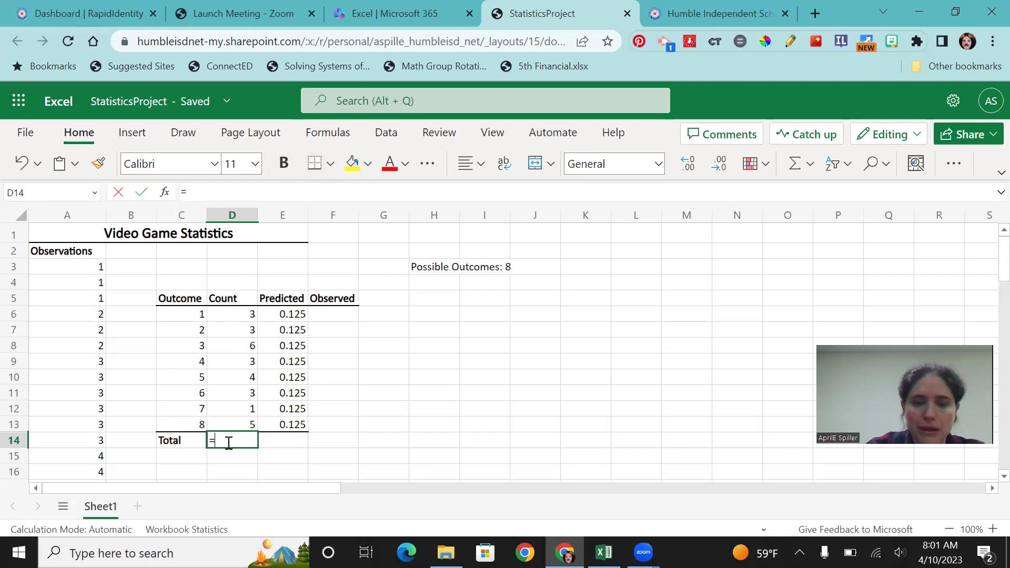
{"action": "type", "text": "sum("}
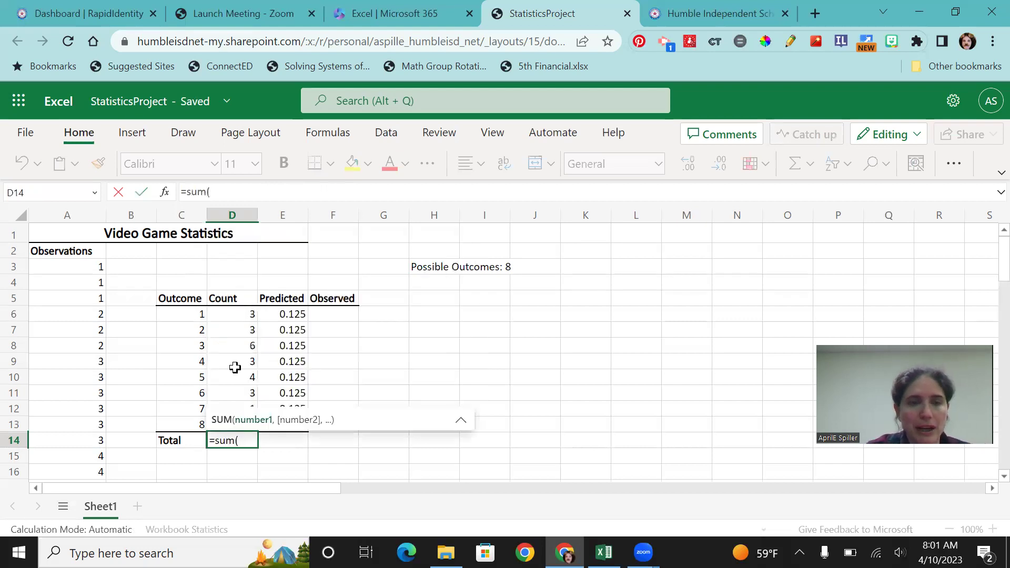
{"action": "left_click_drag", "start_coordinate": [221, 314], "coordinate": [224, 425]}
{"action": "key", "text": "Return"}
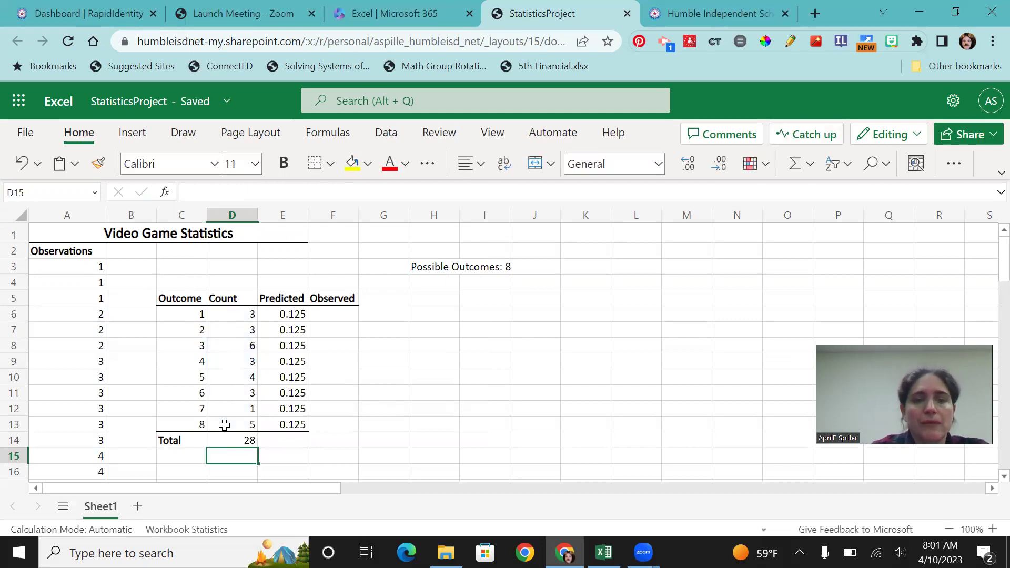
Right-align the Total label in cell C14
{"action": "left_click", "coordinate": [179, 442]}
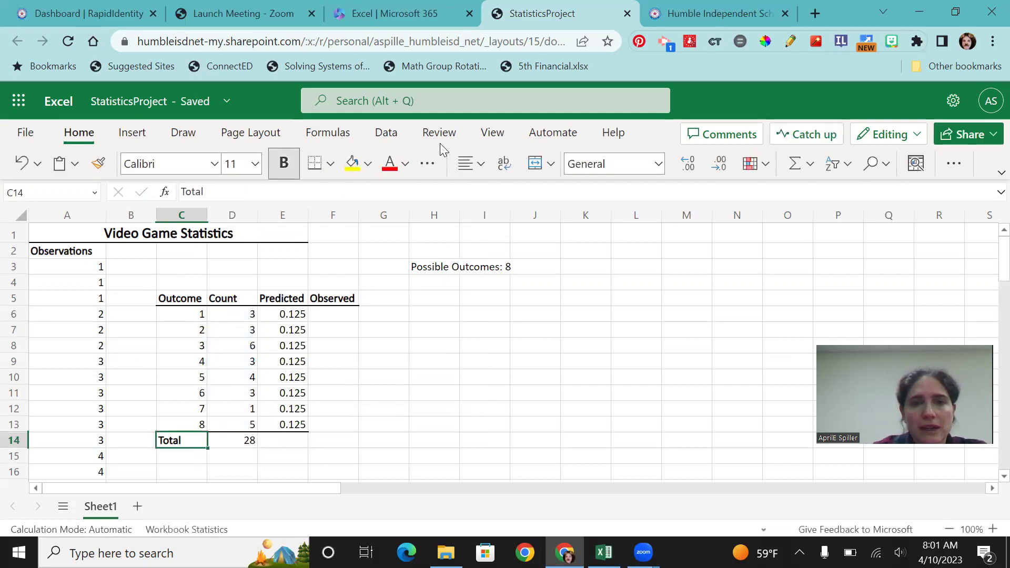
{"action": "left_click", "coordinate": [480, 164]}
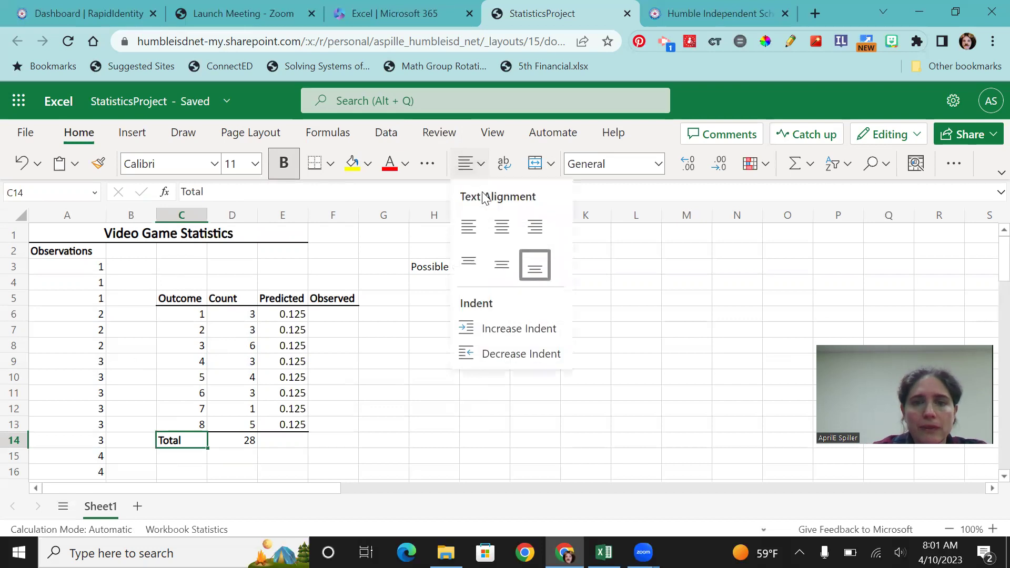
{"action": "left_click", "coordinate": [535, 226]}
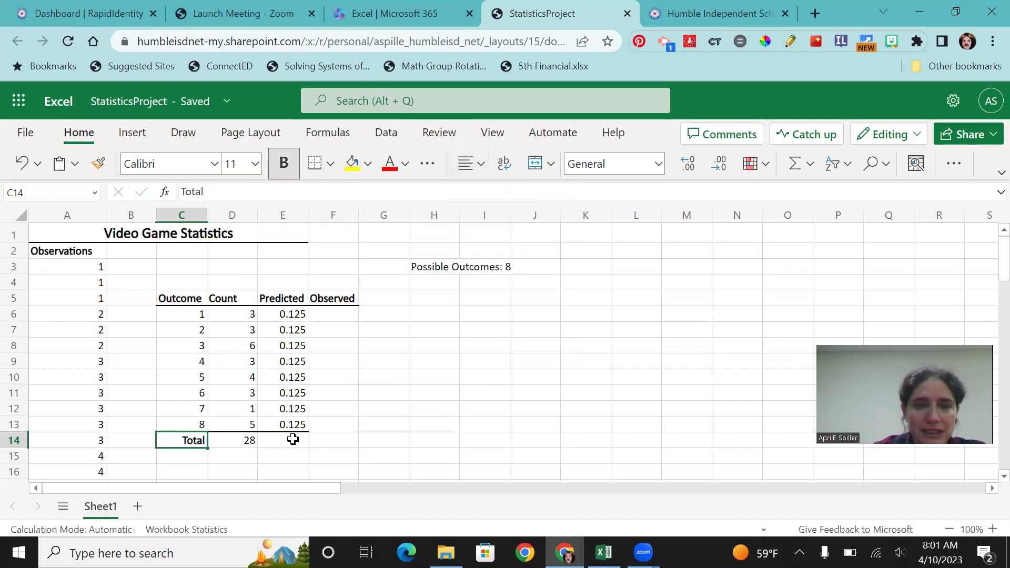
Enter the observed probability formula =D6/$D$14 in cell F6, with an absolute reference to the total count
{"action": "left_click", "coordinate": [335, 314]}
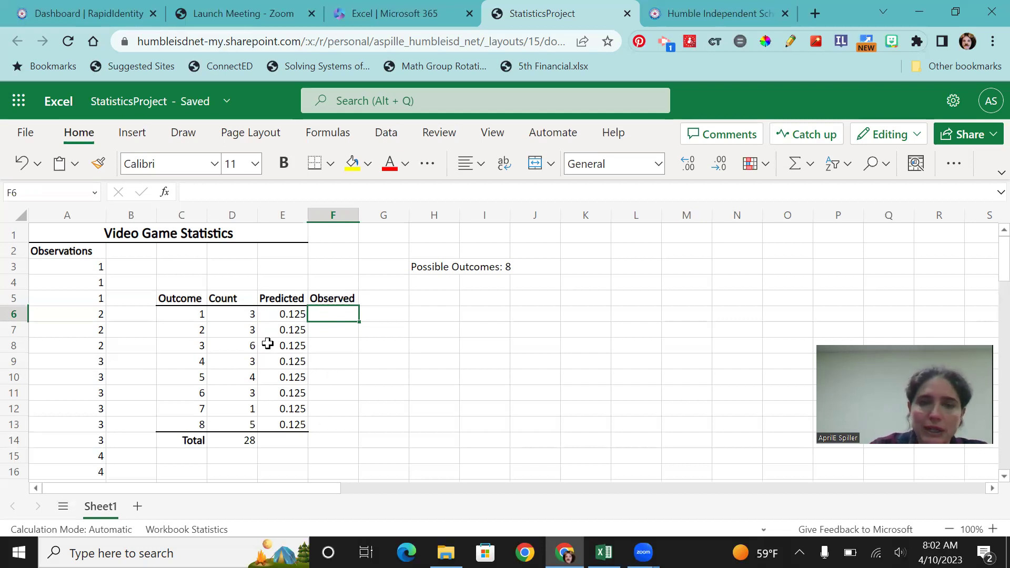
{"action": "type", "text": "="}
{"action": "left_click", "coordinate": [223, 313]}
{"action": "type", "text": "/"}
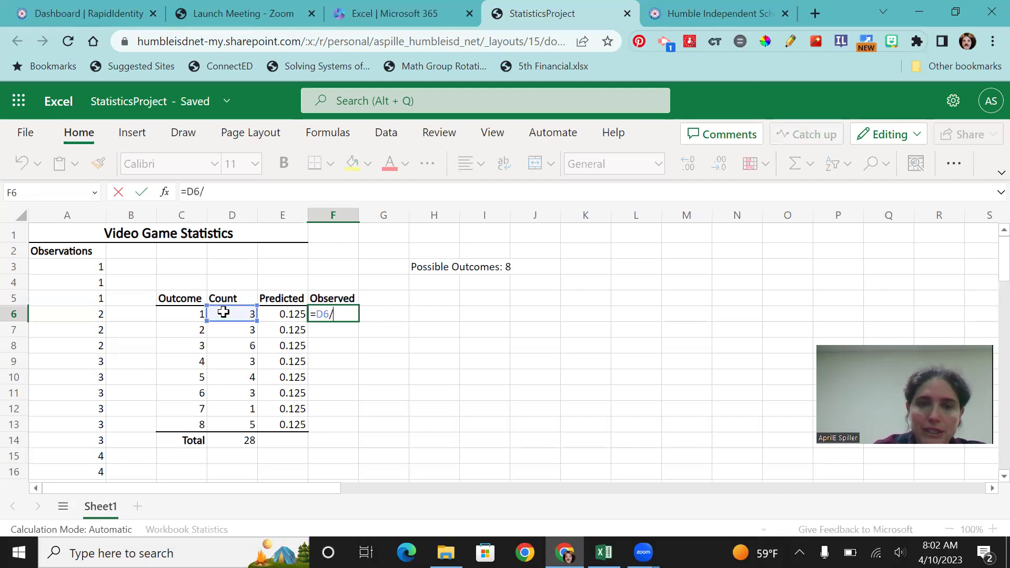
{"action": "left_click", "coordinate": [239, 438]}
{"action": "left_click", "coordinate": [206, 194]}
{"action": "type", "text": "$"}
{"action": "key", "text": "Right"}
{"action": "type", "text": "$"}
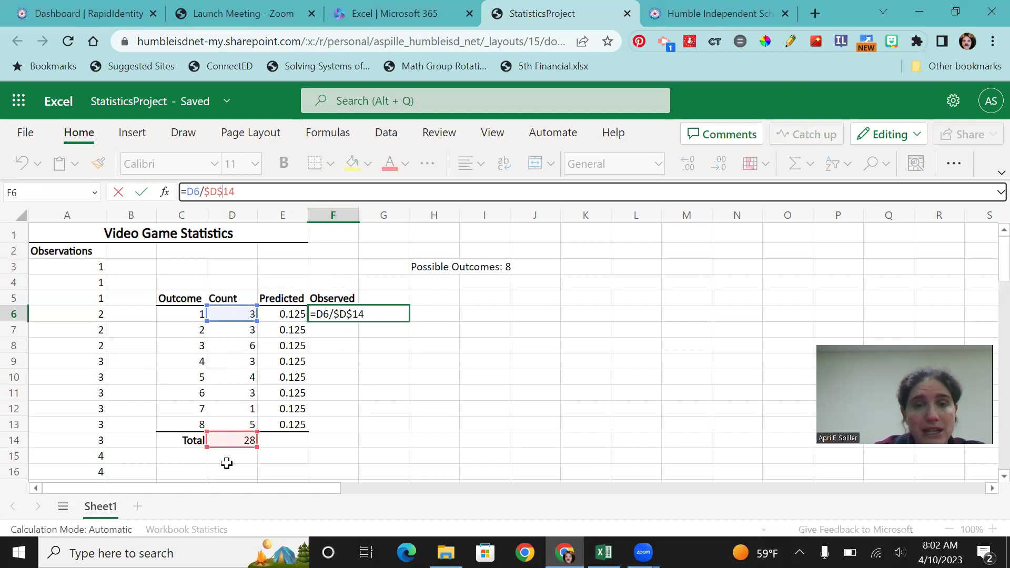
{"action": "key", "text": "Return"}
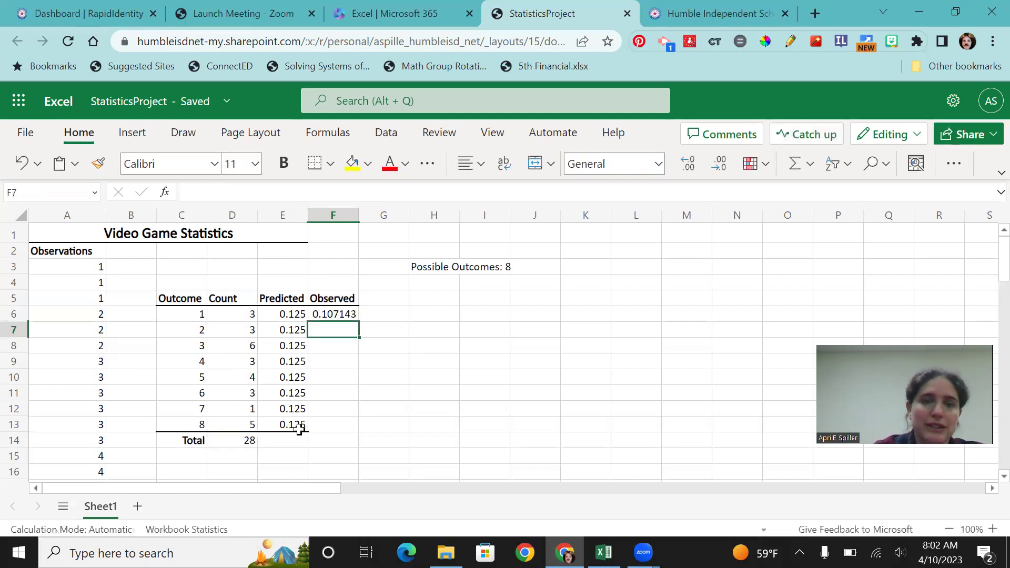
Fill the observed probability formula from F6 down through F13, leaving F14 empty
{"action": "left_click", "coordinate": [329, 315]}
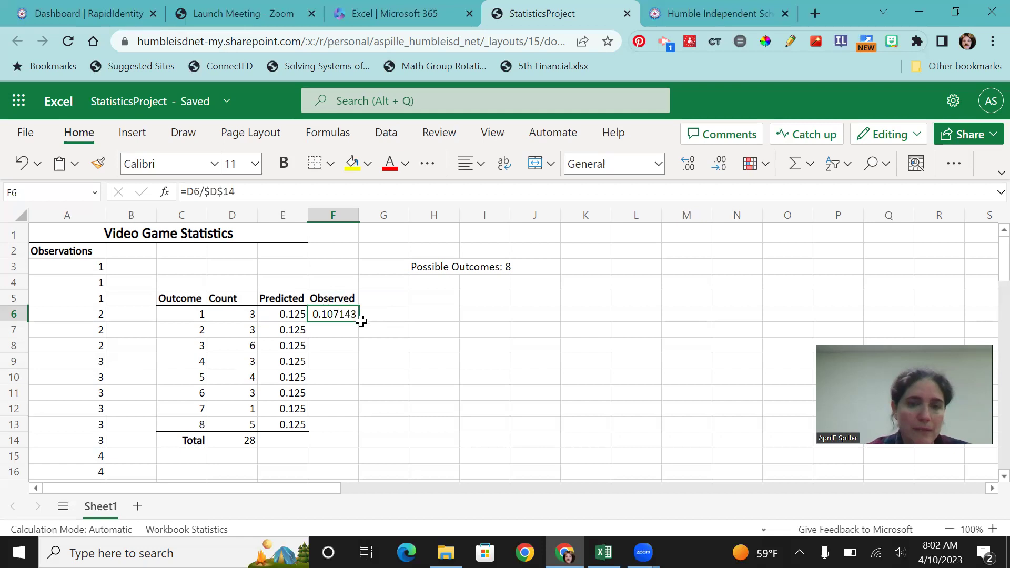
{"action": "left_click_drag", "start_coordinate": [358, 322], "coordinate": [352, 442]}
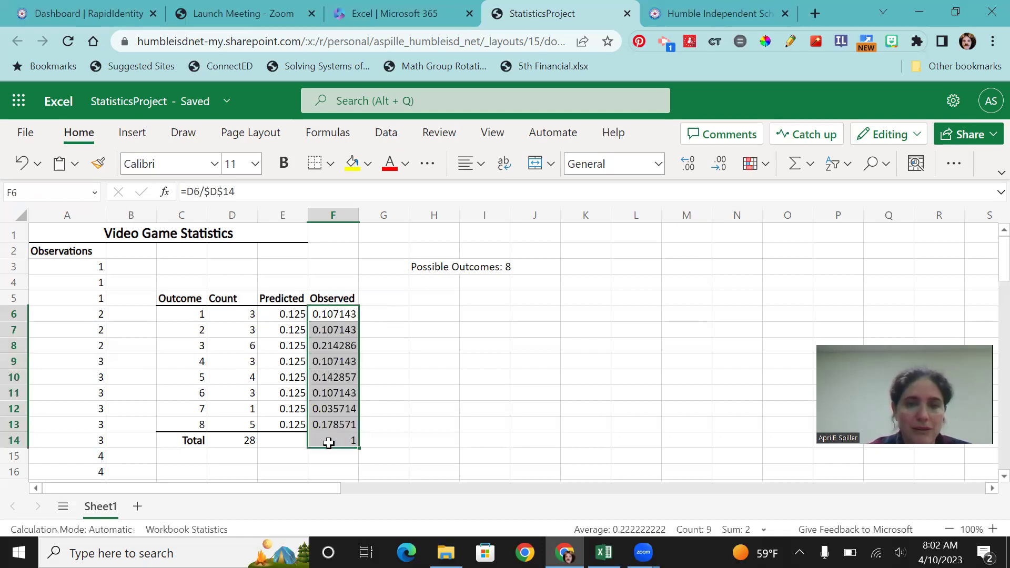
{"action": "left_click", "coordinate": [329, 443]}
{"action": "key", "text": "BackSpace"}
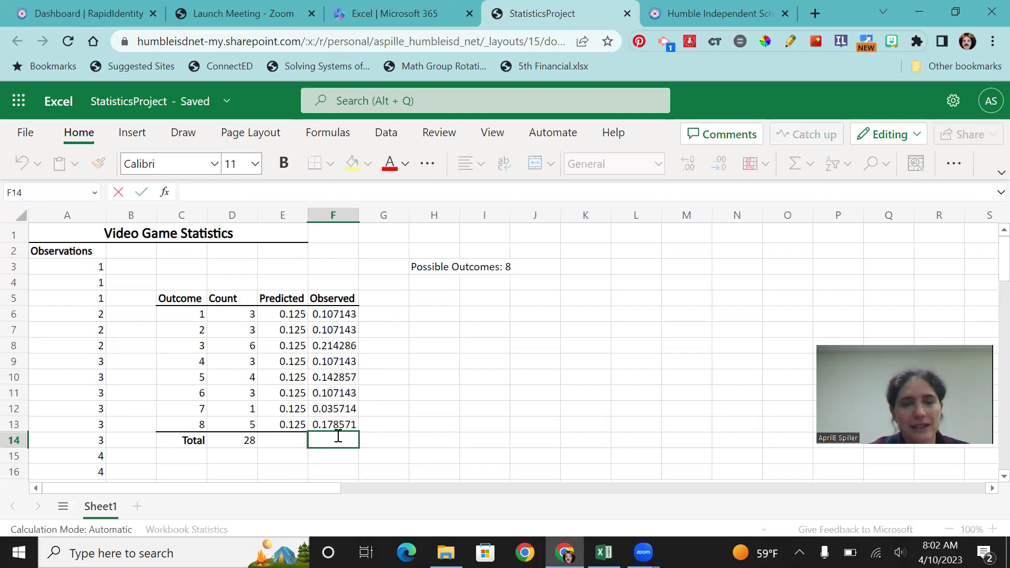
Add a bottom border beneath cell F13
{"action": "left_click", "coordinate": [395, 411]}
{"action": "left_click", "coordinate": [342, 424]}
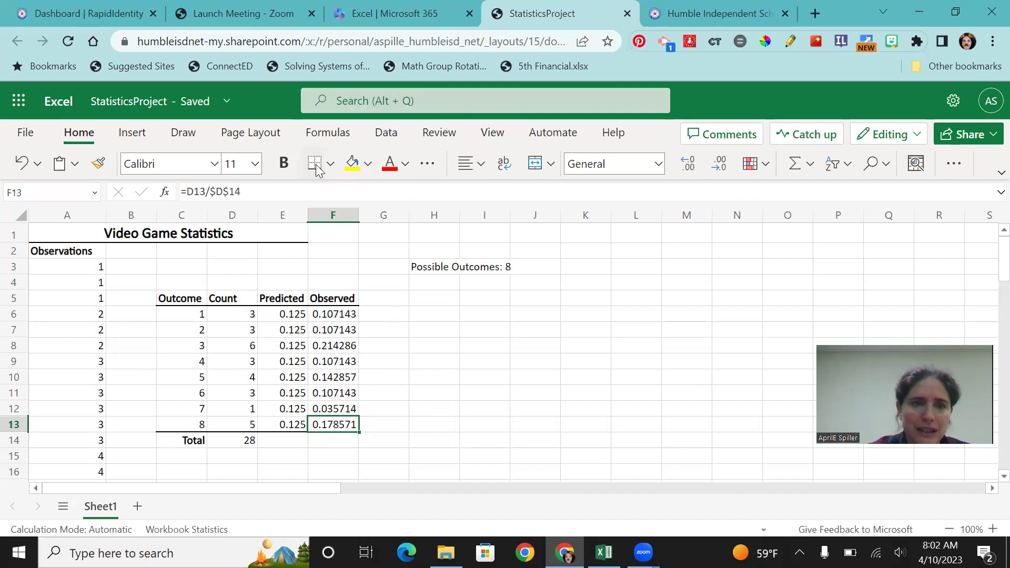
{"action": "left_click", "coordinate": [396, 319]}
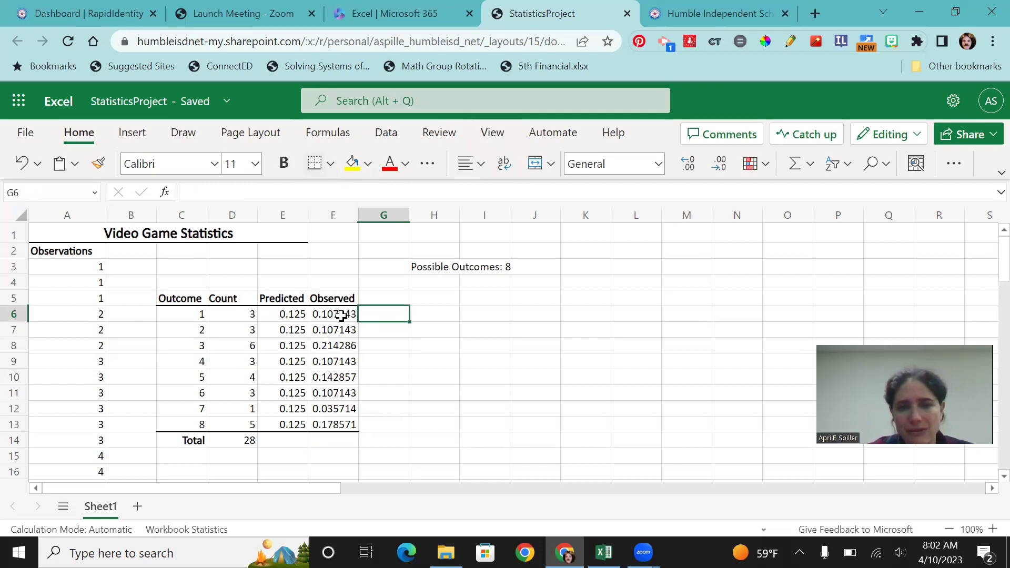
Reduce the observed probabilities in F6:F13 to three decimal places
{"action": "left_click_drag", "start_coordinate": [341, 316], "coordinate": [333, 423]}
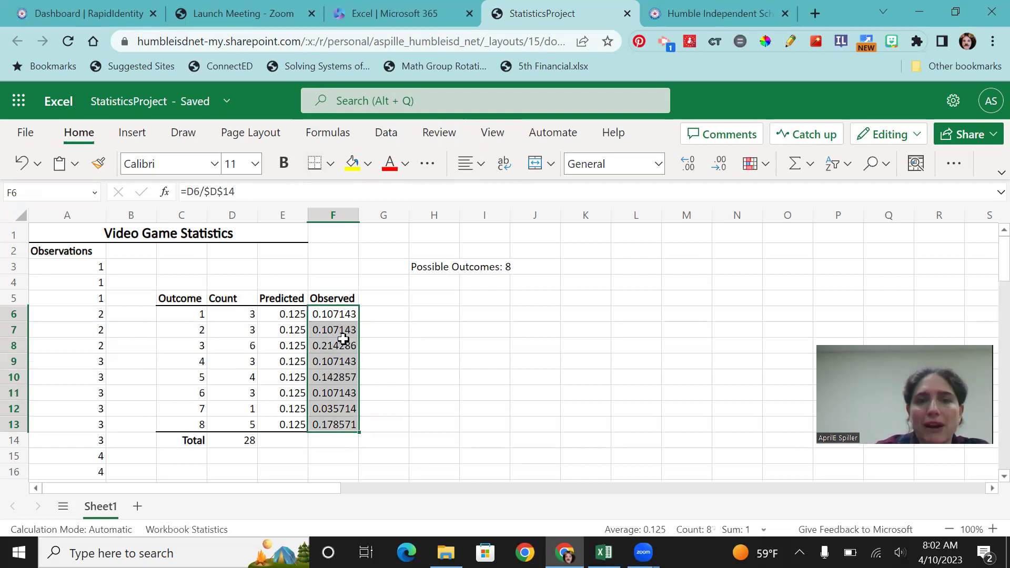
{"action": "left_click", "coordinate": [721, 164]}
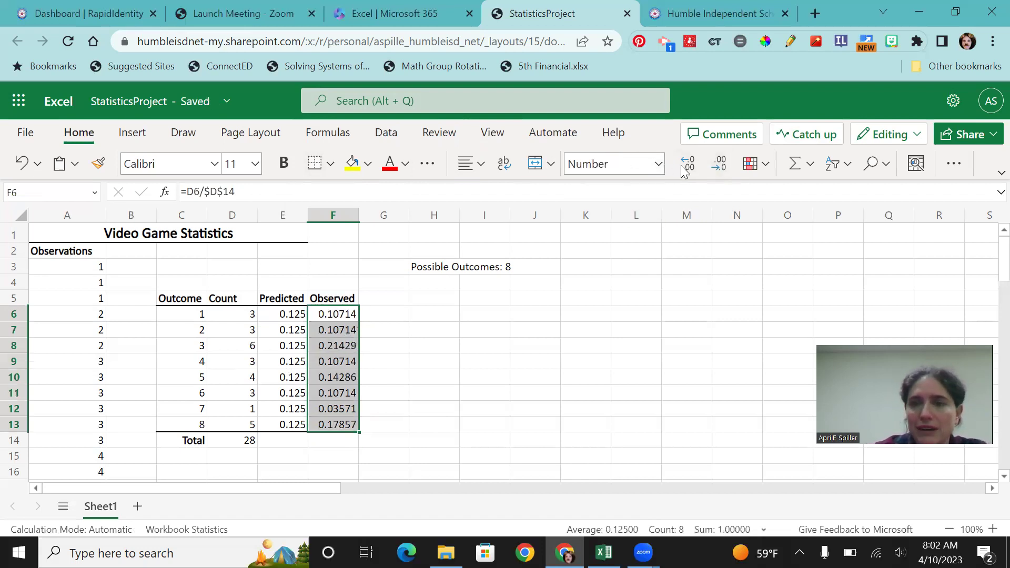
{"action": "left_click", "coordinate": [720, 167]}
{"action": "left_click", "coordinate": [720, 167]}
{"action": "left_click", "coordinate": [545, 315]}
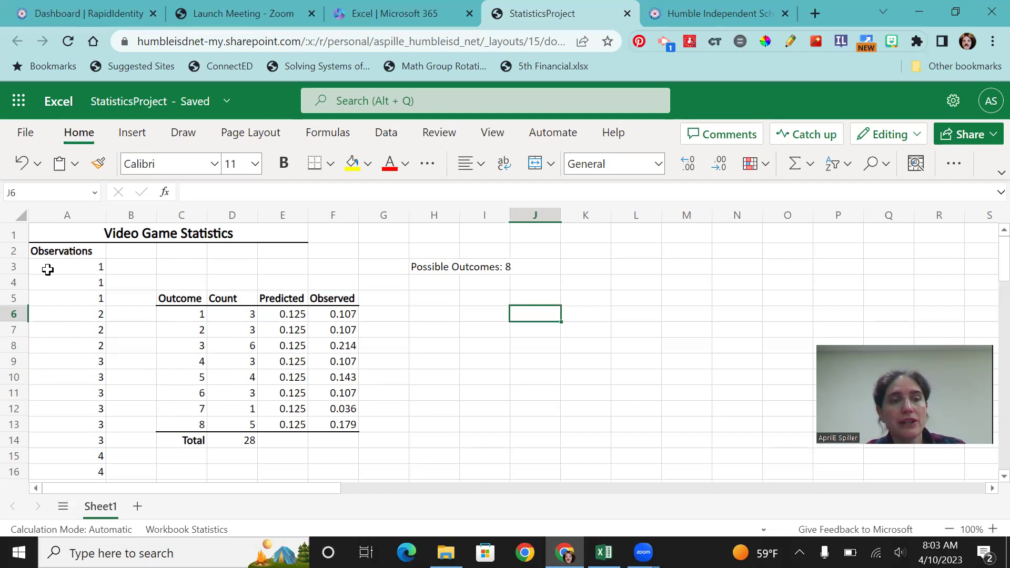
Insert a histogram chart of the observations in A3:A30
{"action": "left_click_drag", "start_coordinate": [48, 269], "coordinate": [63, 300]}
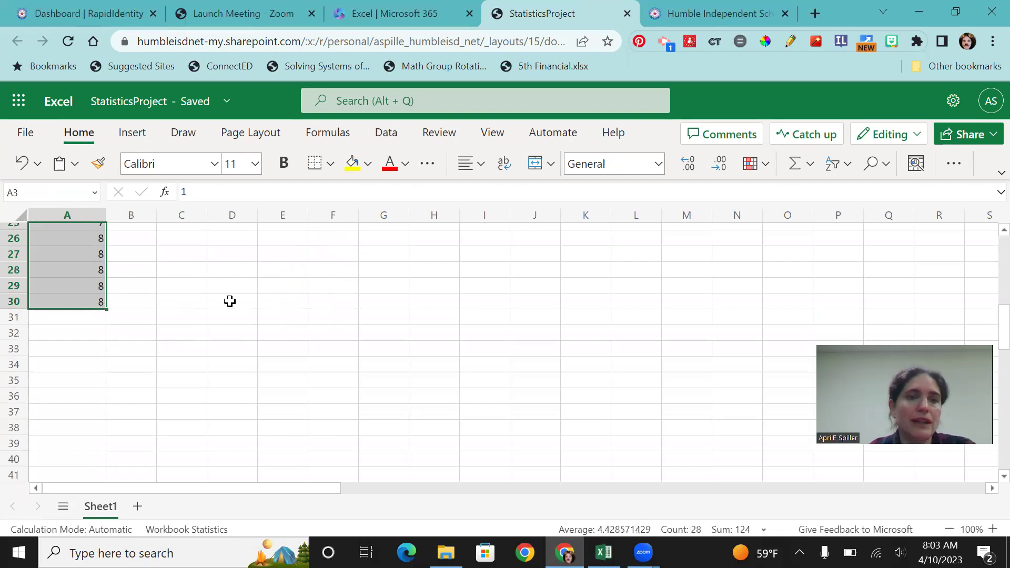
{"action": "scroll", "coordinate": [230, 301], "scroll_direction": "up", "scroll_amount": 8}
{"action": "left_click", "coordinate": [141, 135]}
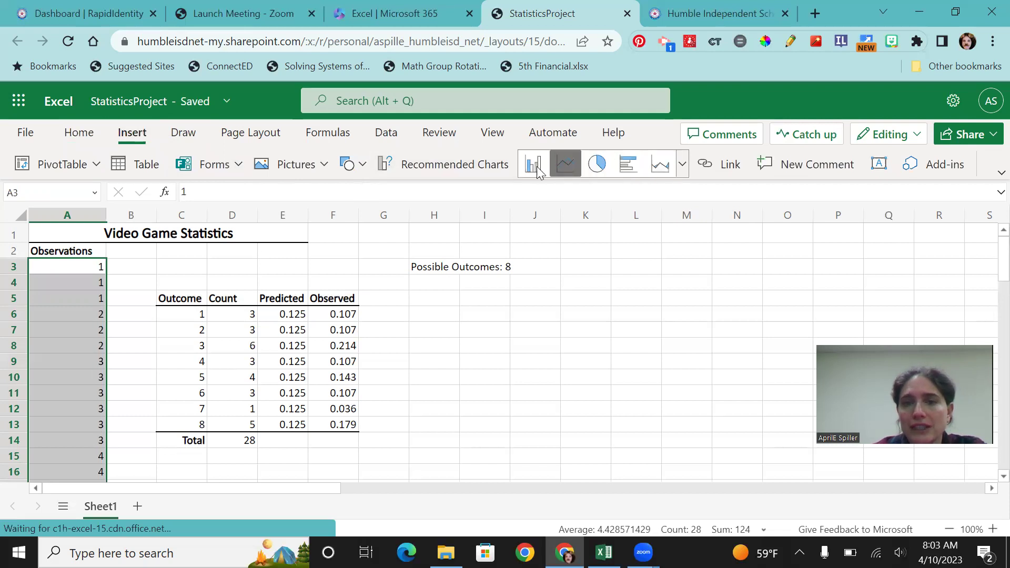
{"action": "left_click", "coordinate": [682, 167]}
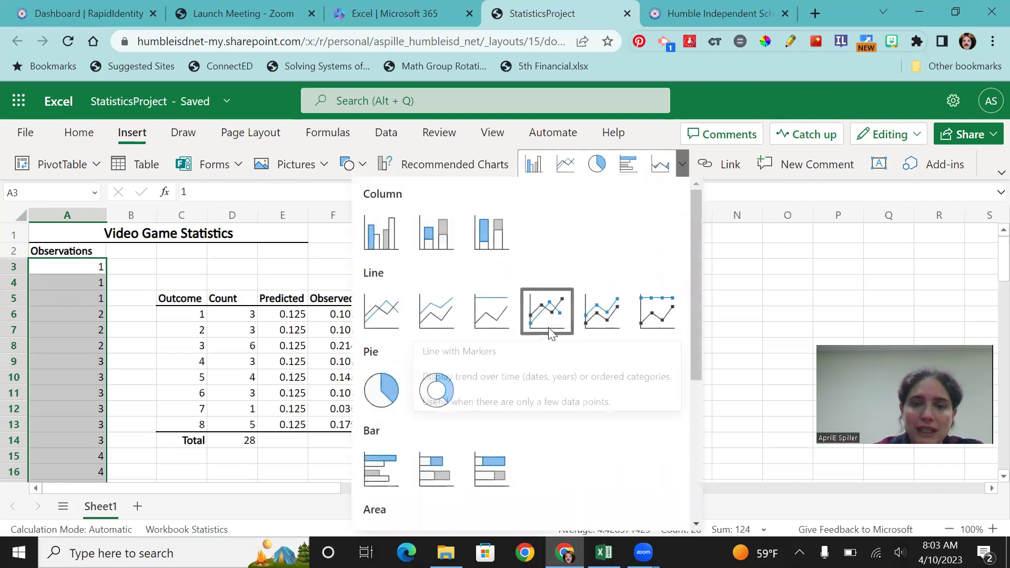
{"action": "scroll", "coordinate": [548, 328], "scroll_direction": "down", "scroll_amount": 5}
{"action": "scroll", "coordinate": [551, 333], "scroll_direction": "up", "scroll_amount": 5}
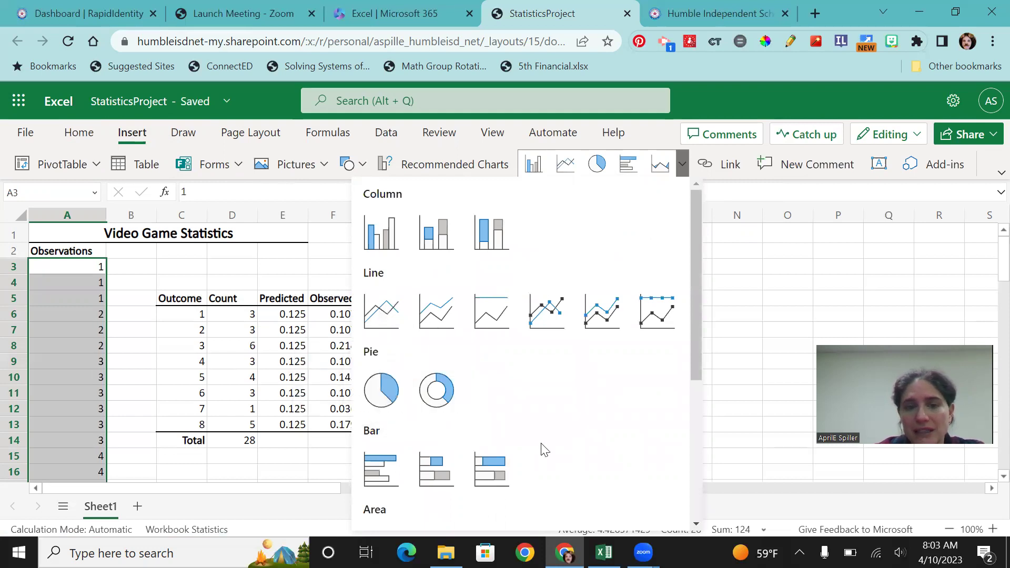
{"action": "scroll", "coordinate": [545, 450], "scroll_direction": "down", "scroll_amount": 5}
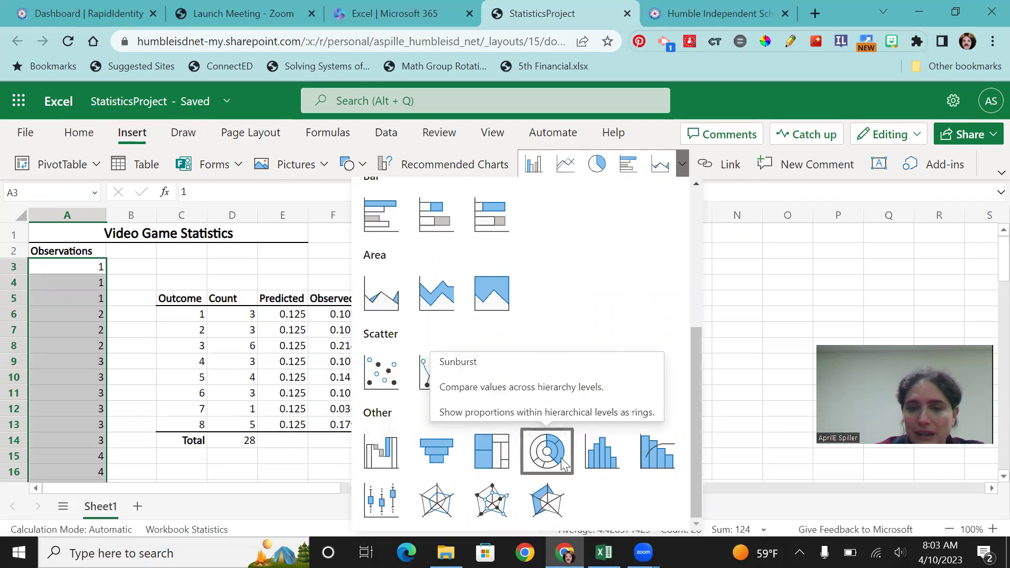
{"action": "left_click", "coordinate": [603, 466]}
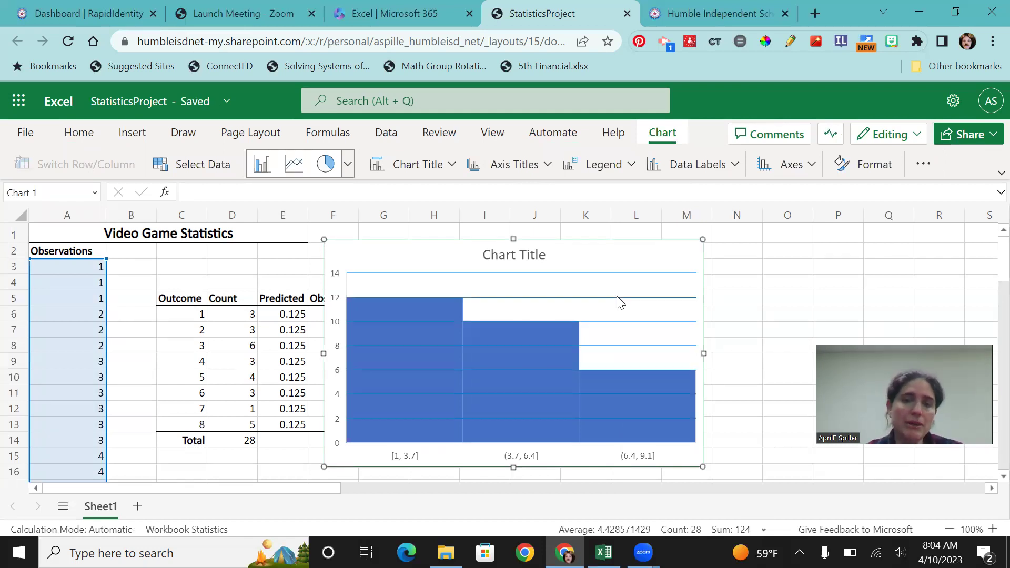
Move the histogram to columns G through N, beside the table and below the Possible Outcomes note
{"action": "scroll", "coordinate": [619, 303], "scroll_direction": "down", "scroll_amount": 5}
{"action": "scroll", "coordinate": [621, 303], "scroll_direction": "up", "scroll_amount": 4}
{"action": "scroll", "coordinate": [619, 303], "scroll_direction": "up", "scroll_amount": 1}
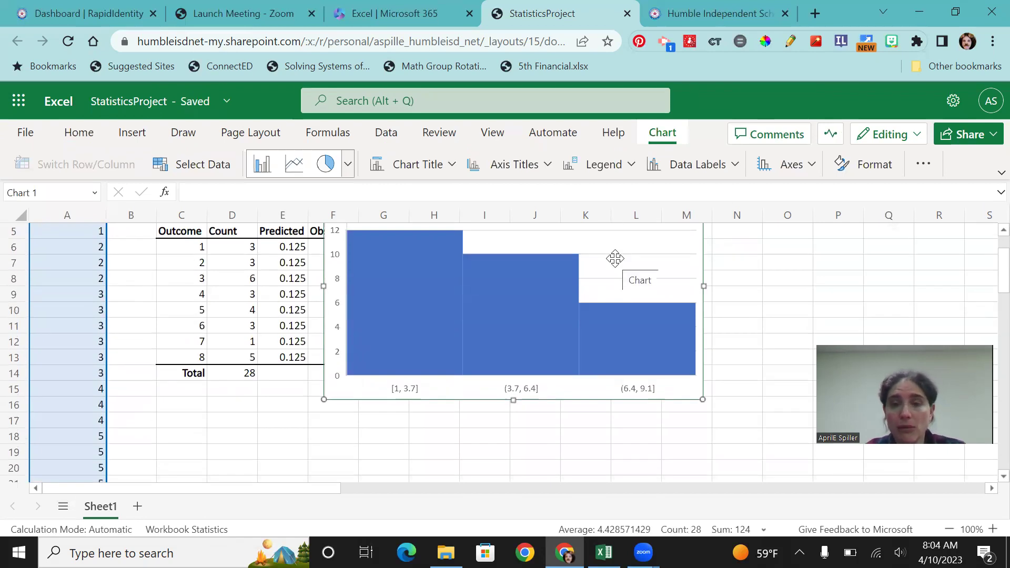
{"action": "left_click_drag", "start_coordinate": [615, 259], "coordinate": [672, 332]}
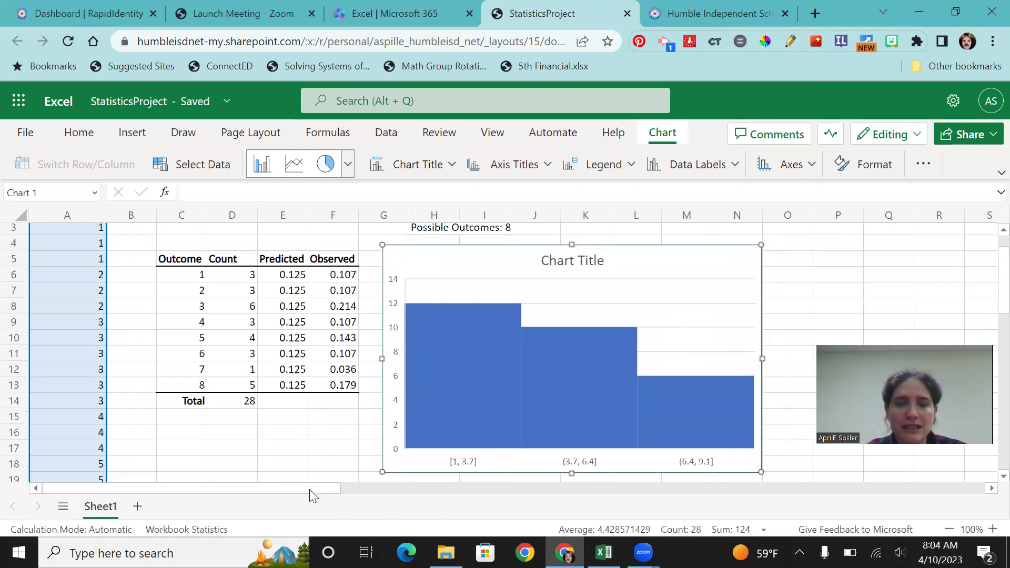
Change the histogram's chart title to Video Game Results
{"action": "left_click_drag", "start_coordinate": [310, 490], "coordinate": [390, 493]}
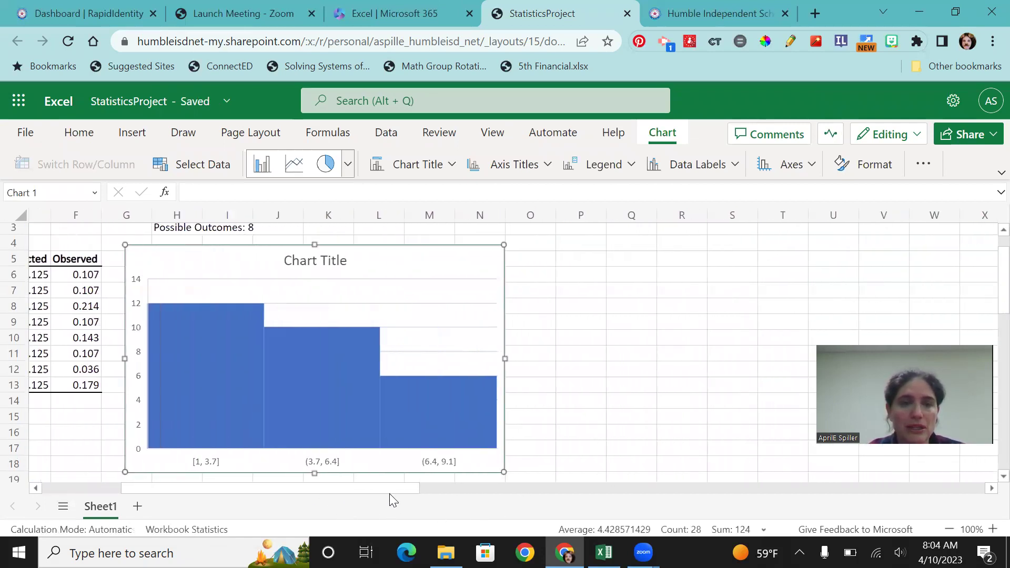
{"action": "left_click", "coordinate": [333, 257]}
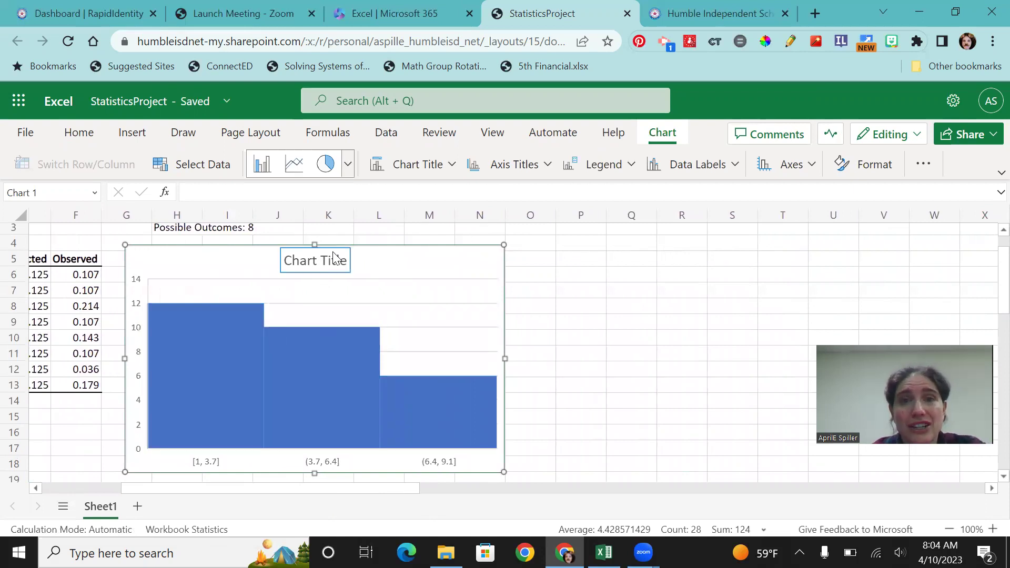
{"action": "double_click", "coordinate": [328, 265]}
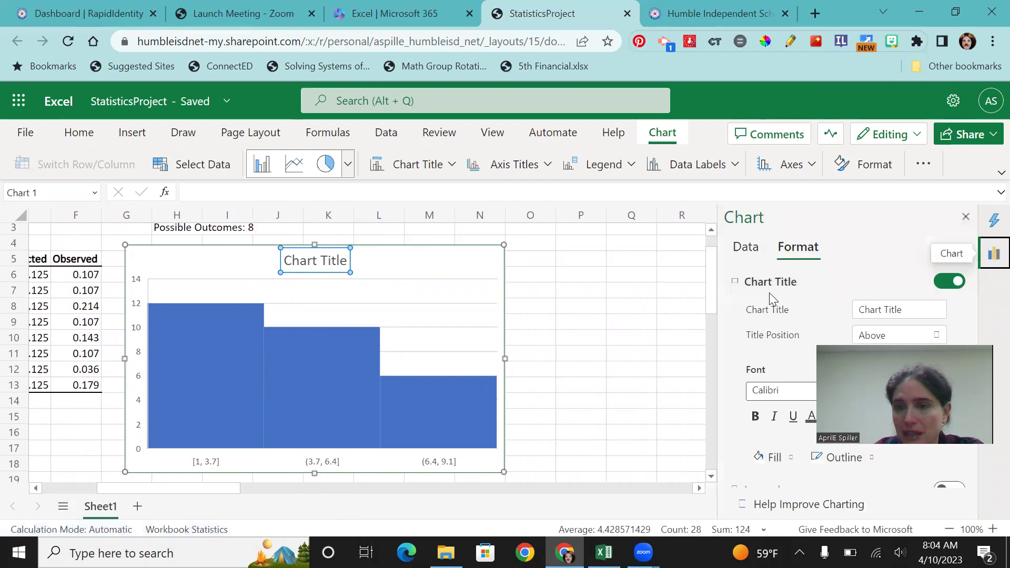
{"action": "left_click", "coordinate": [880, 312]}
{"action": "type", "text": "Video Gam"}
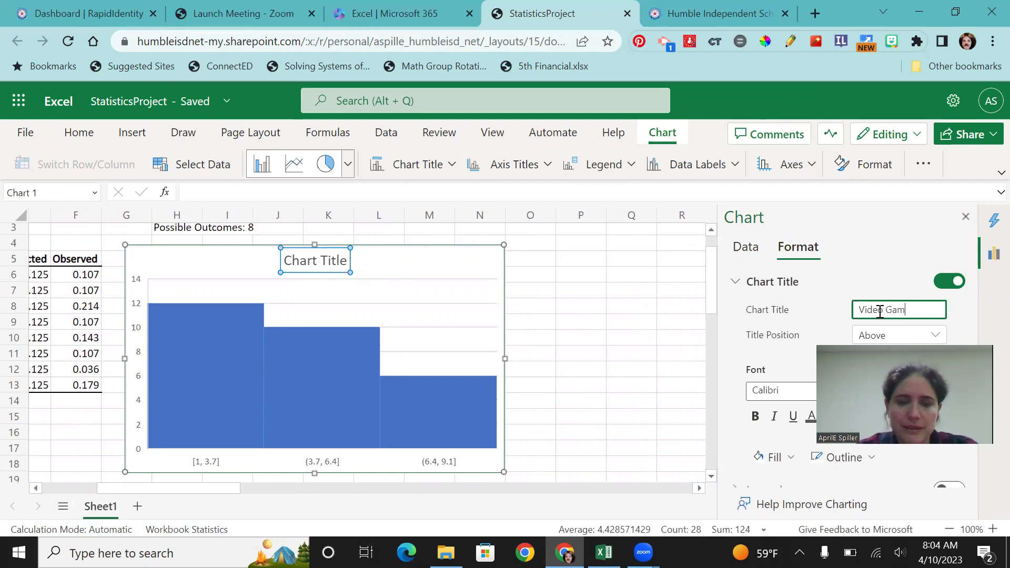
{"action": "type", "text": "e Results"}
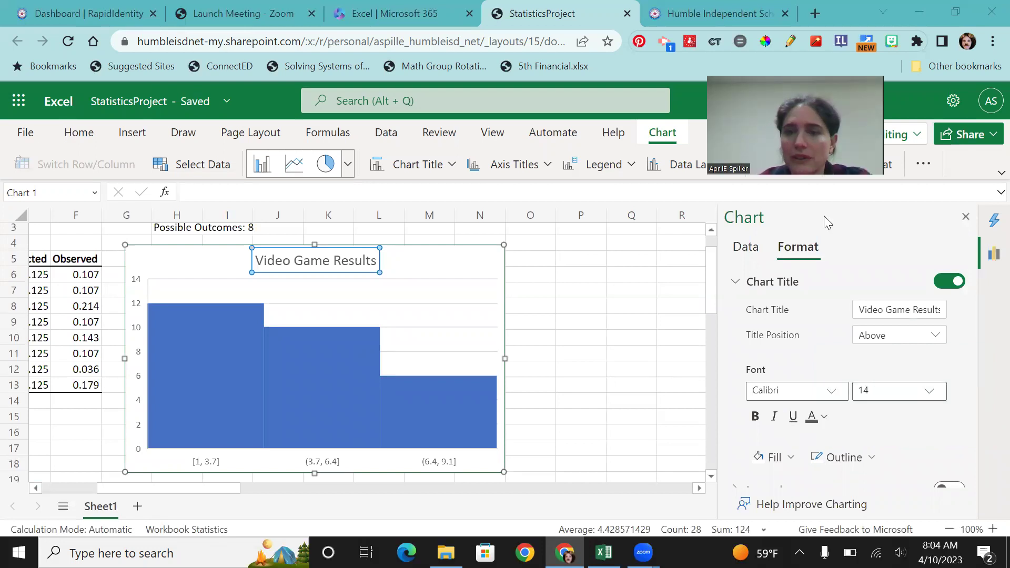
Switch the Series 1 binning method of the histogram to Number of bins
{"action": "left_click", "coordinate": [735, 284]}
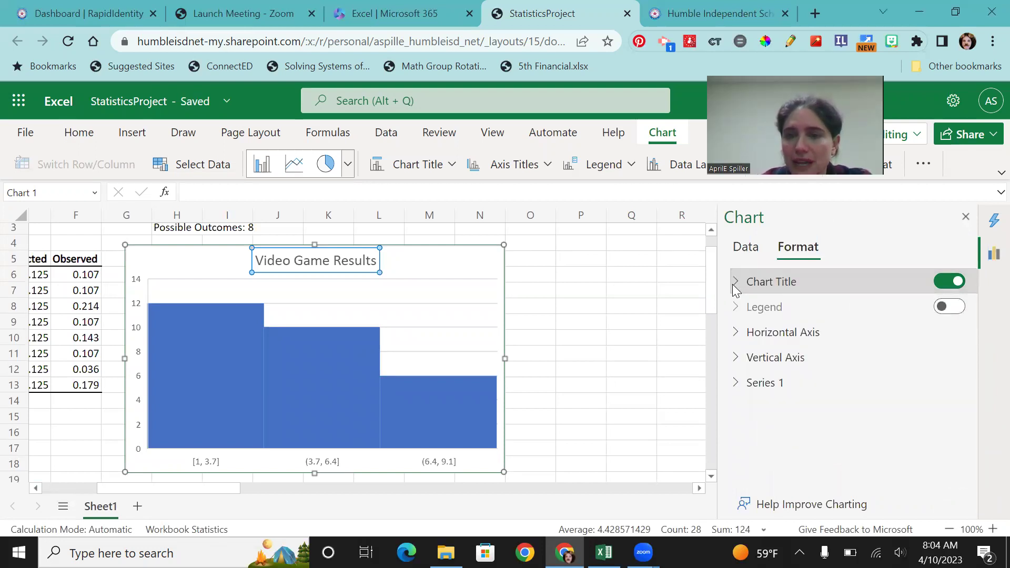
{"action": "left_click", "coordinate": [737, 383]}
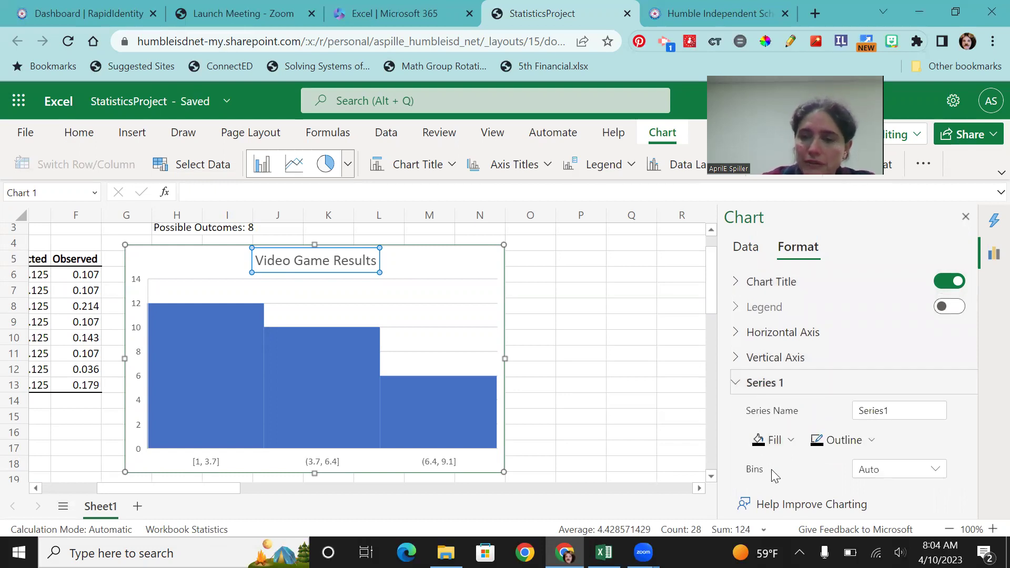
{"action": "scroll", "coordinate": [771, 469], "scroll_direction": "down", "scroll_amount": 3}
{"action": "left_click", "coordinate": [751, 377]}
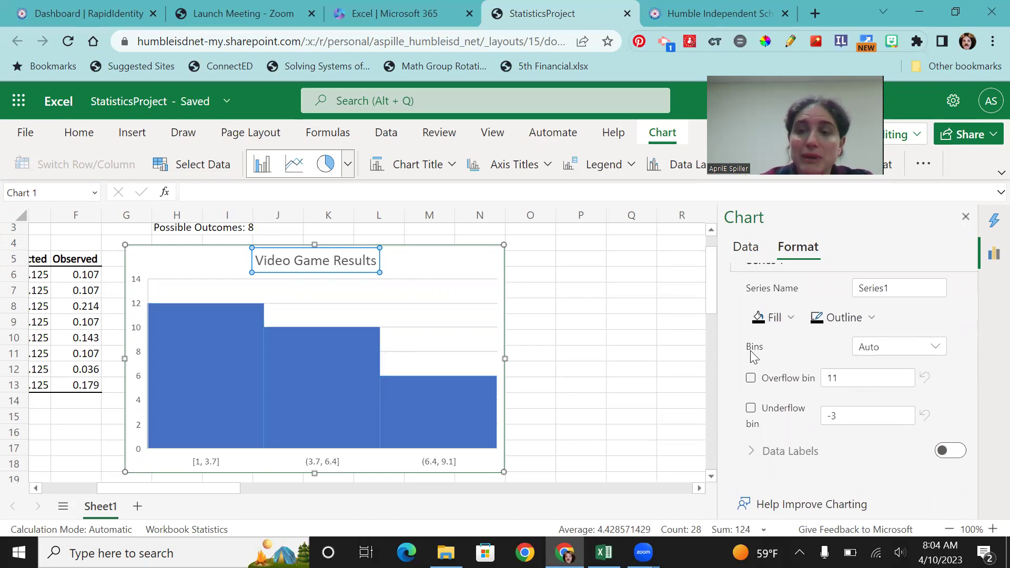
{"action": "left_click", "coordinate": [934, 351]}
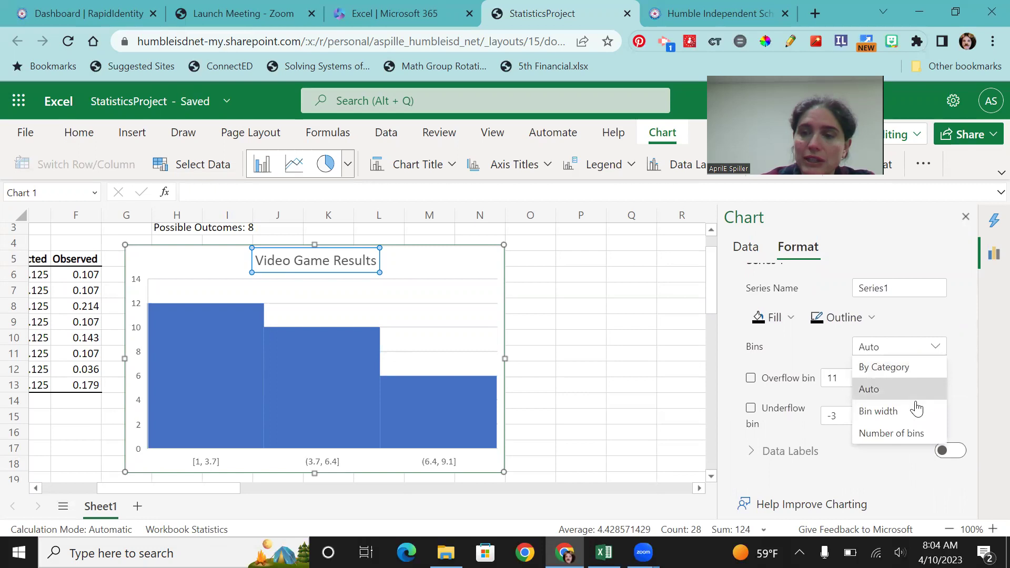
{"action": "left_click", "coordinate": [910, 433]}
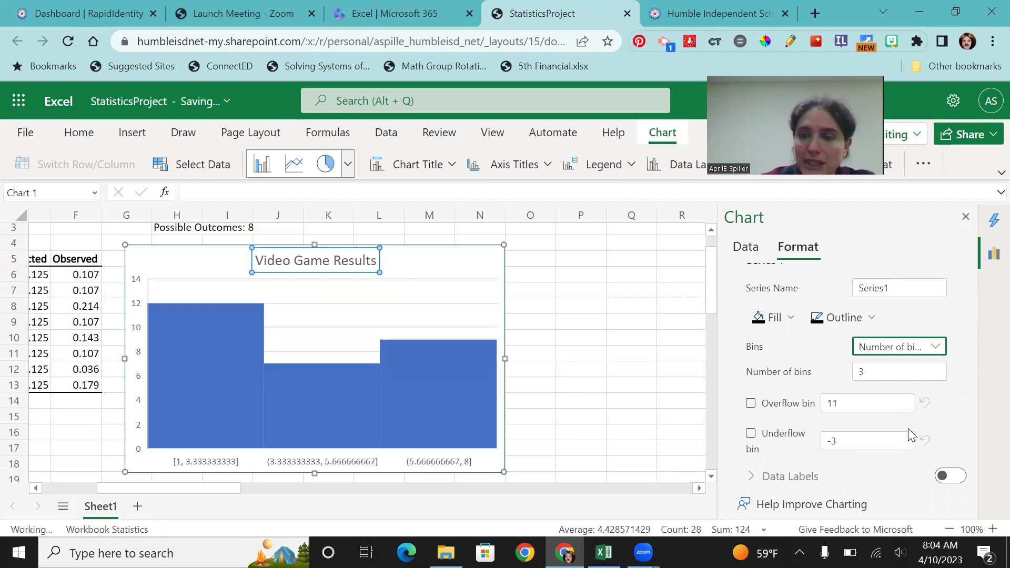
Set the histogram's number of bins to 8 and collapse the Series 1 settings
{"action": "left_click", "coordinate": [887, 372]}
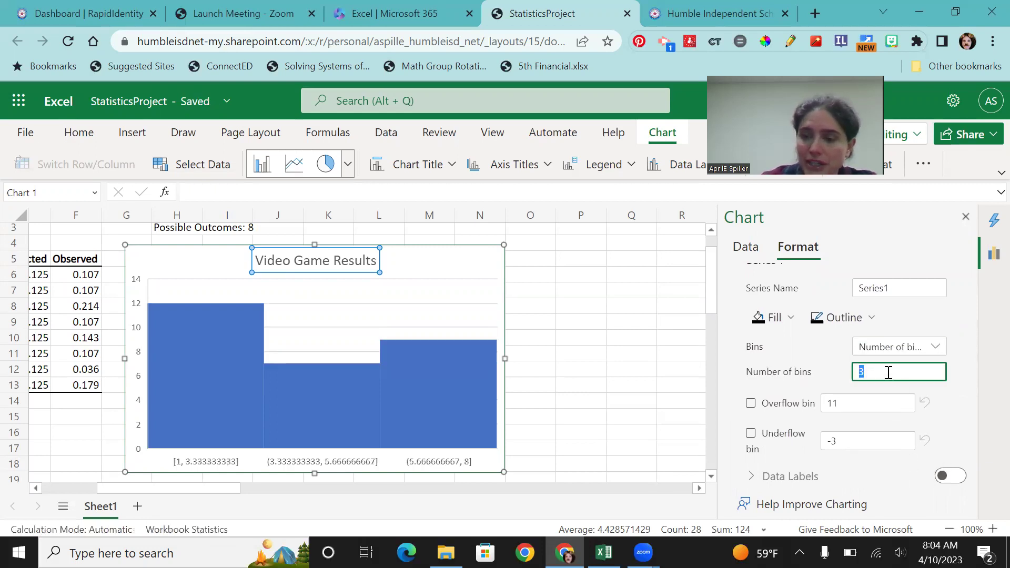
{"action": "type", "text": "8"}
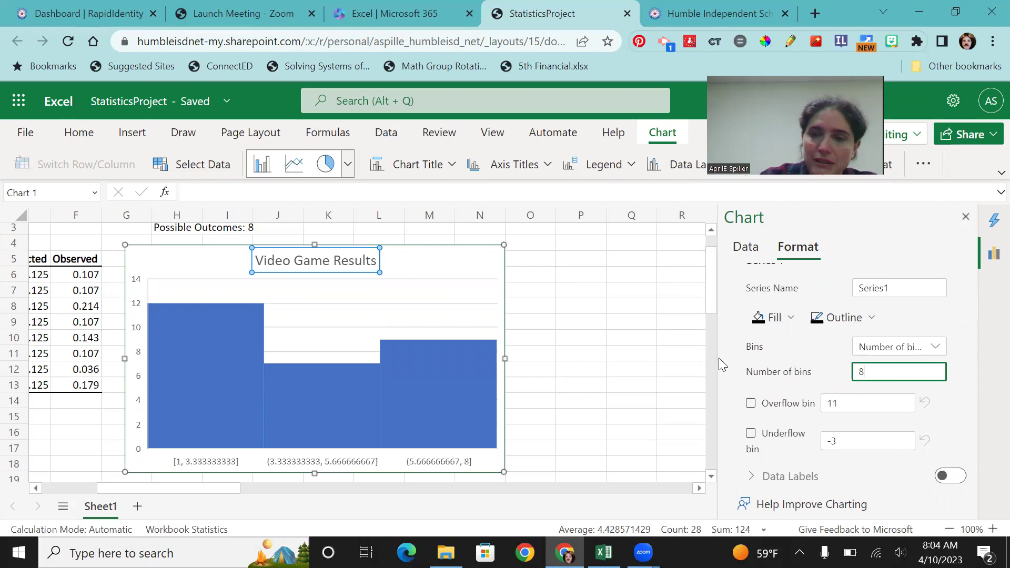
{"action": "key", "text": "Return"}
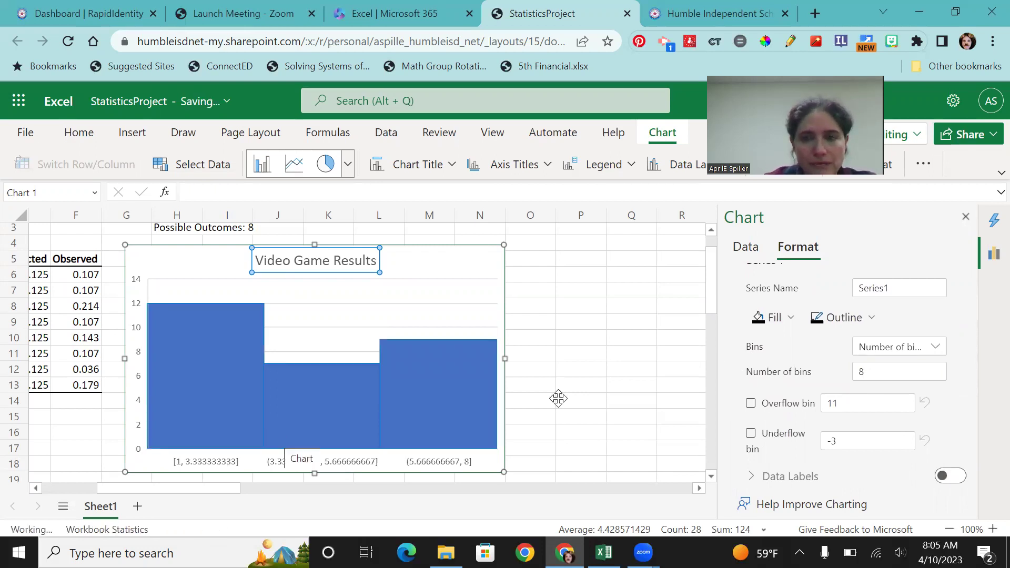
{"action": "left_click", "coordinate": [888, 373]}
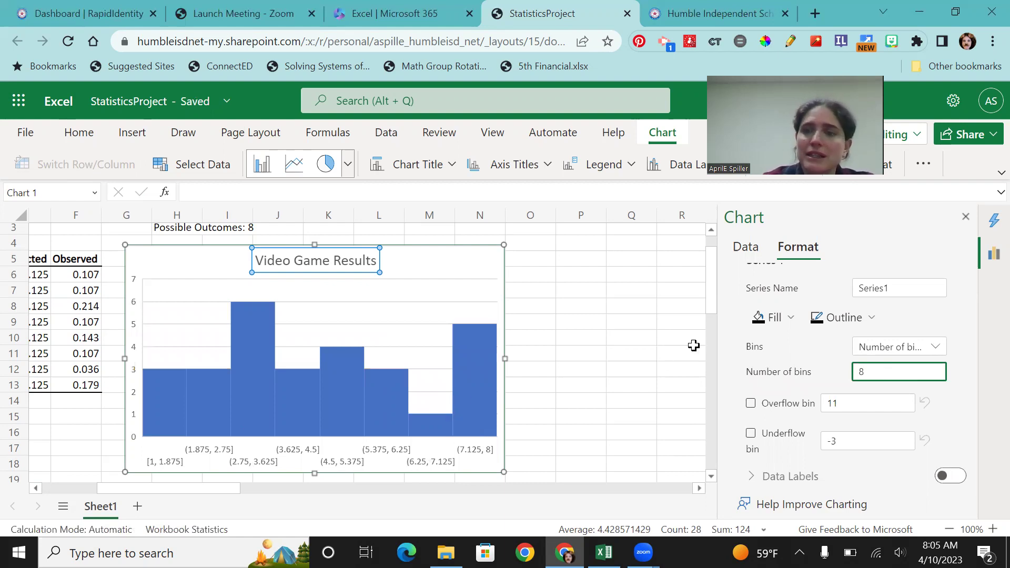
{"action": "scroll", "coordinate": [766, 332], "scroll_direction": "up", "scroll_amount": 2}
{"action": "scroll", "coordinate": [762, 325], "scroll_direction": "down", "scroll_amount": 1}
{"action": "scroll", "coordinate": [737, 354], "scroll_direction": "up", "scroll_amount": 2}
{"action": "left_click", "coordinate": [736, 385]}
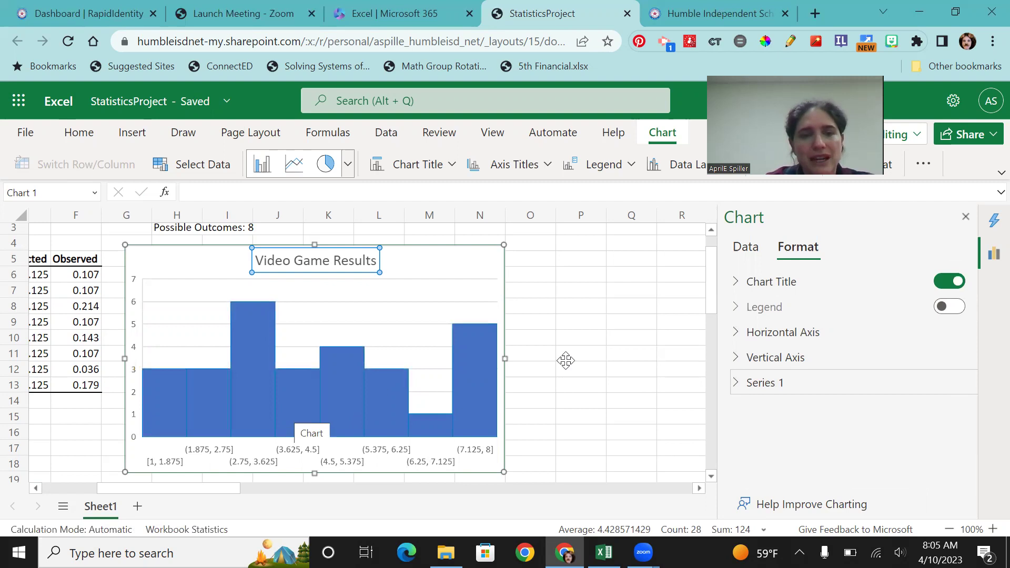
Set the histogram's horizontal axis gap width to 0.2 and add the horizontal axis title Outcomes
{"action": "left_click", "coordinate": [739, 334]}
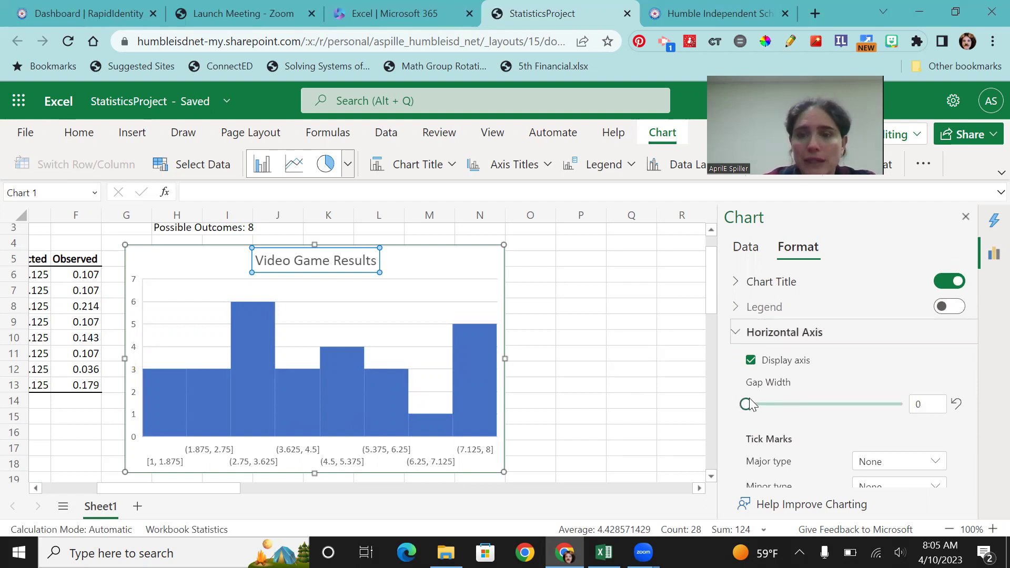
{"action": "left_click_drag", "start_coordinate": [746, 407], "coordinate": [753, 408]}
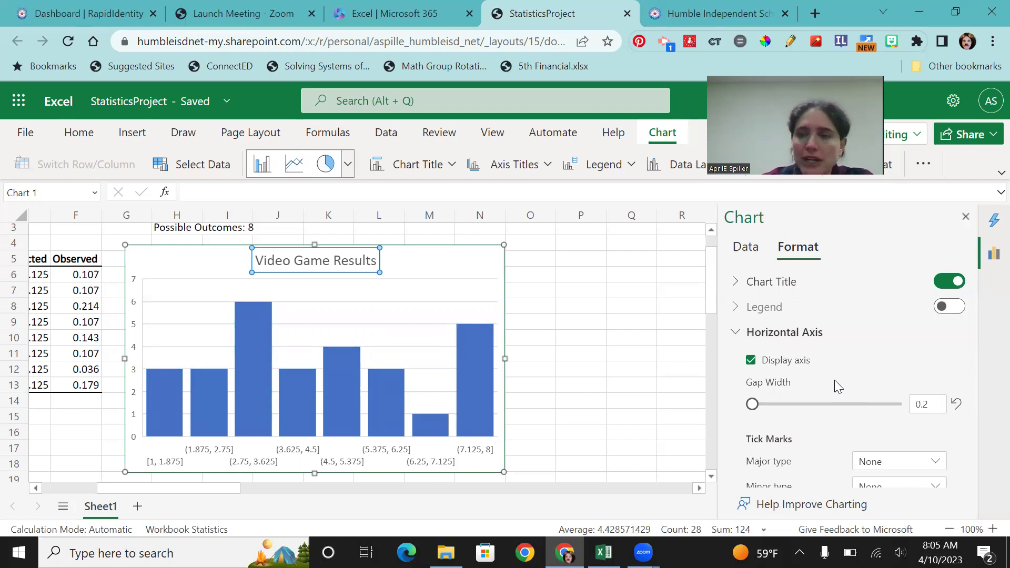
{"action": "scroll", "coordinate": [834, 380], "scroll_direction": "down", "scroll_amount": 5}
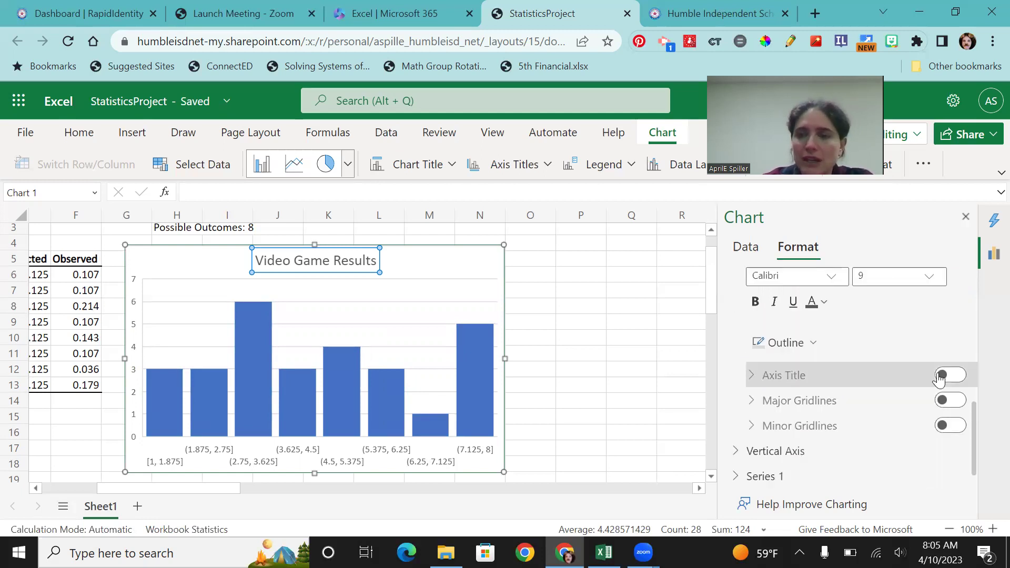
{"action": "left_click", "coordinate": [947, 375]}
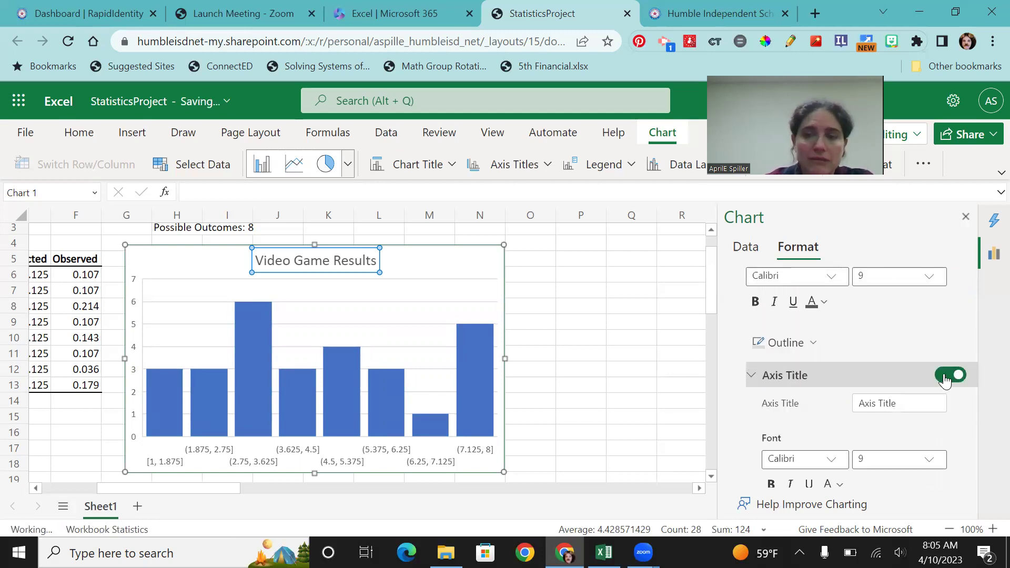
{"action": "double_click", "coordinate": [893, 404]}
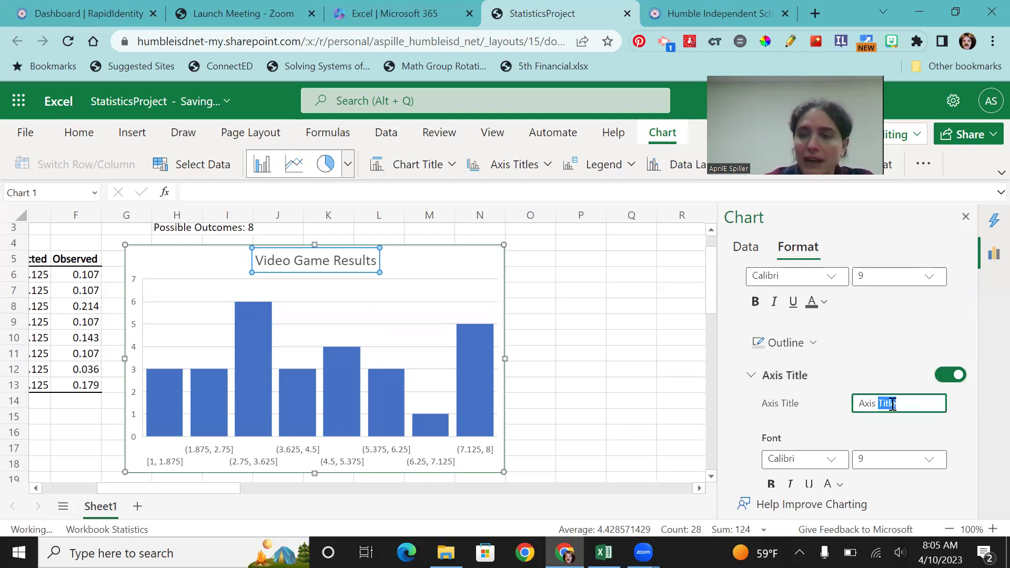
{"action": "left_click", "coordinate": [892, 404]}
{"action": "type", "text": "O"}
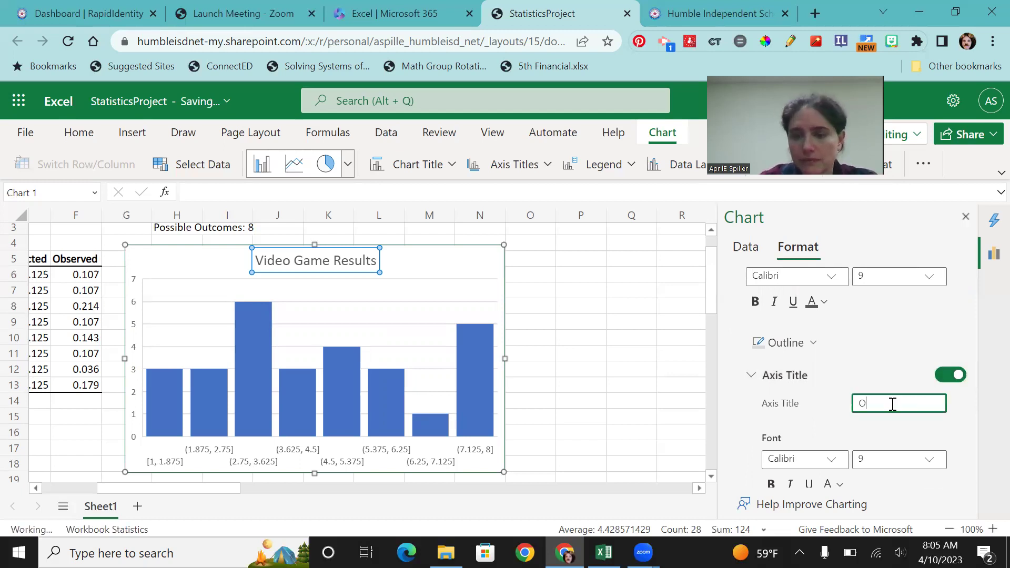
{"action": "type", "text": "utcomes"}
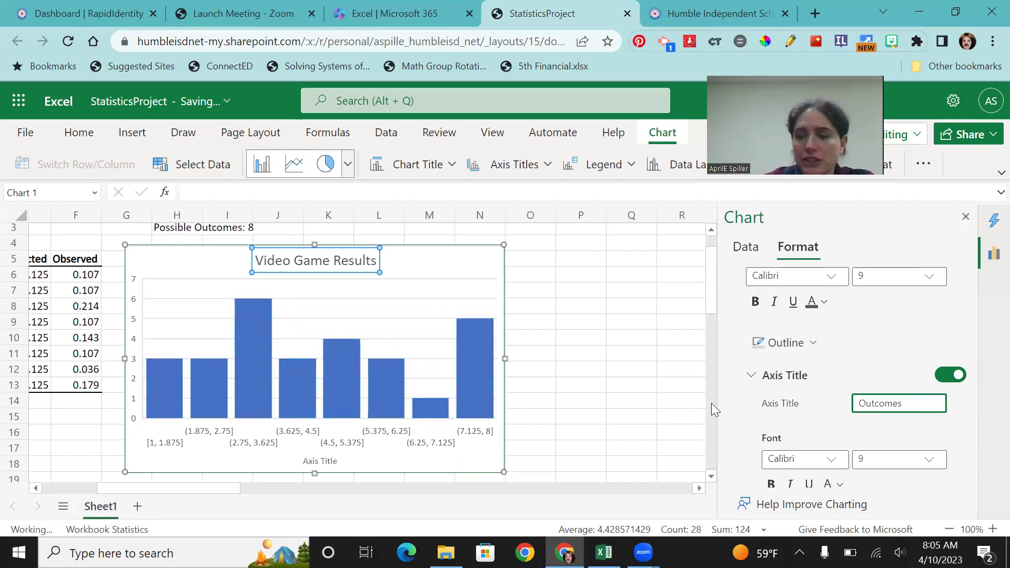
{"action": "left_click", "coordinate": [966, 216]}
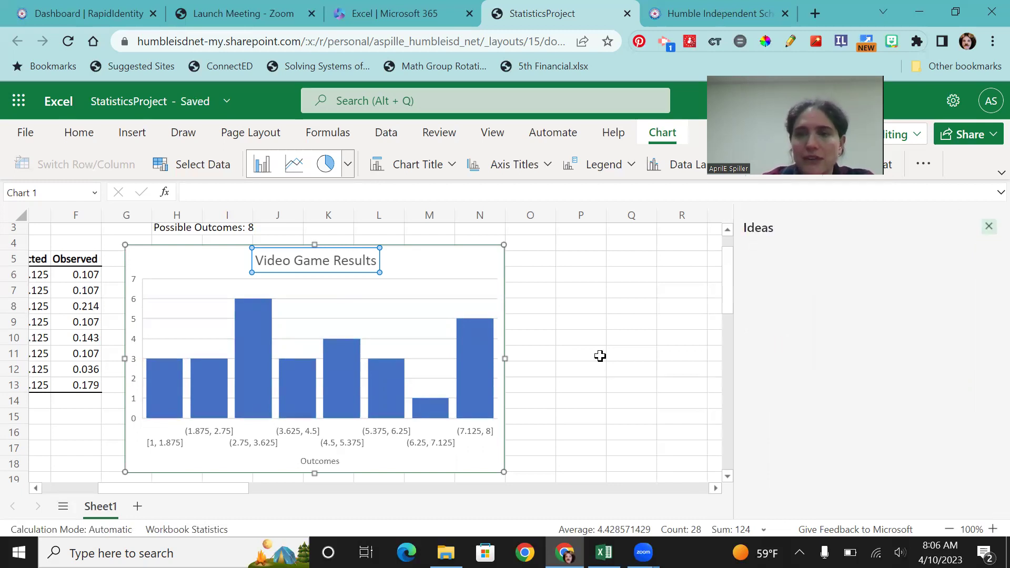
{"action": "left_click", "coordinate": [986, 228]}
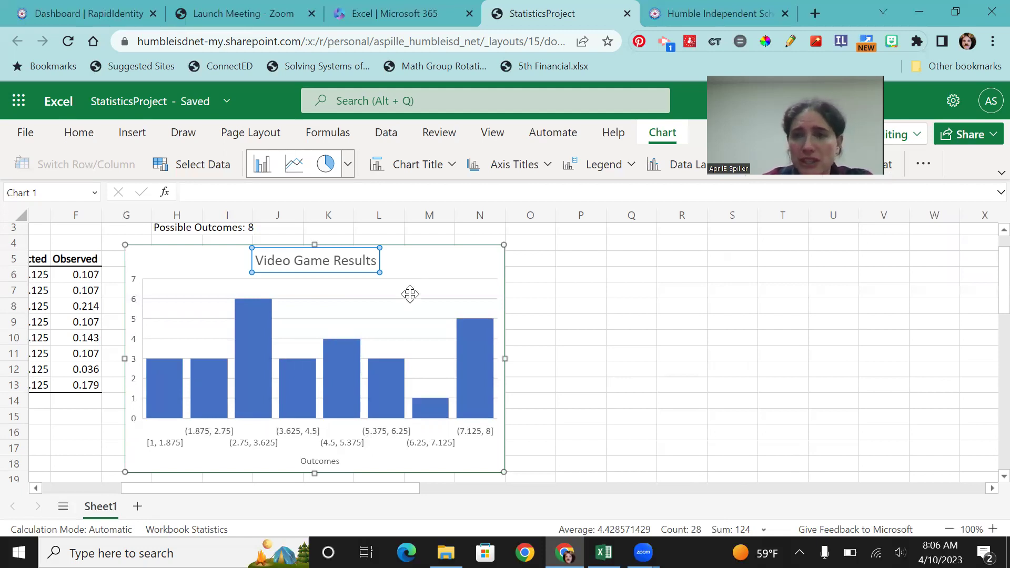
{"action": "double_click", "coordinate": [390, 372]}
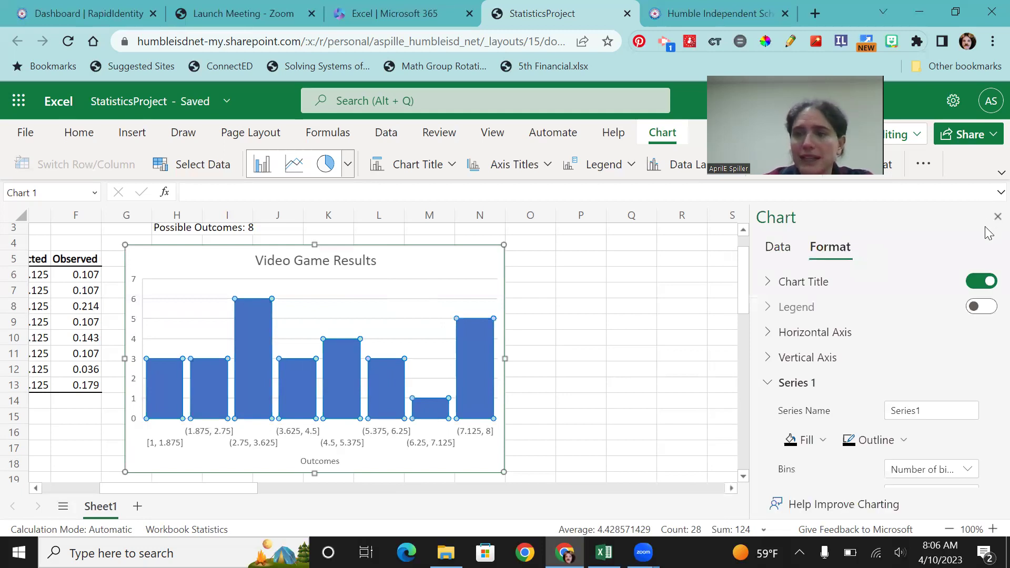
{"action": "left_click", "coordinate": [997, 217]}
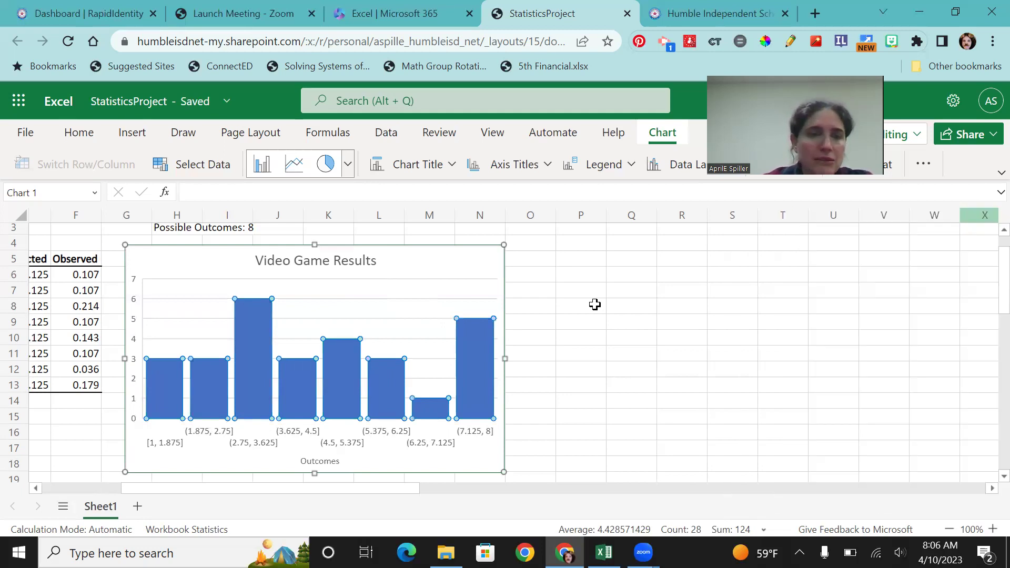
Move the histogram about one column farther from the probability table so it spans columns H through O
{"action": "scroll", "coordinate": [595, 304], "scroll_direction": "up", "scroll_amount": 1}
{"action": "scroll", "coordinate": [599, 313], "scroll_direction": "left", "scroll_amount": 3}
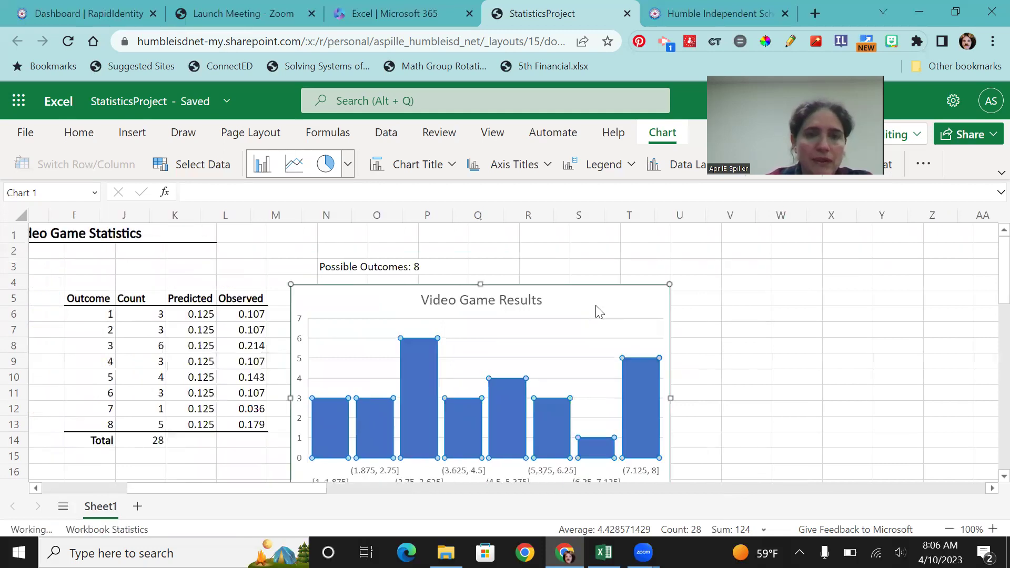
{"action": "scroll", "coordinate": [284, 305], "scroll_direction": "left", "scroll_amount": 2}
{"action": "scroll", "coordinate": [235, 308], "scroll_direction": "down", "scroll_amount": 2}
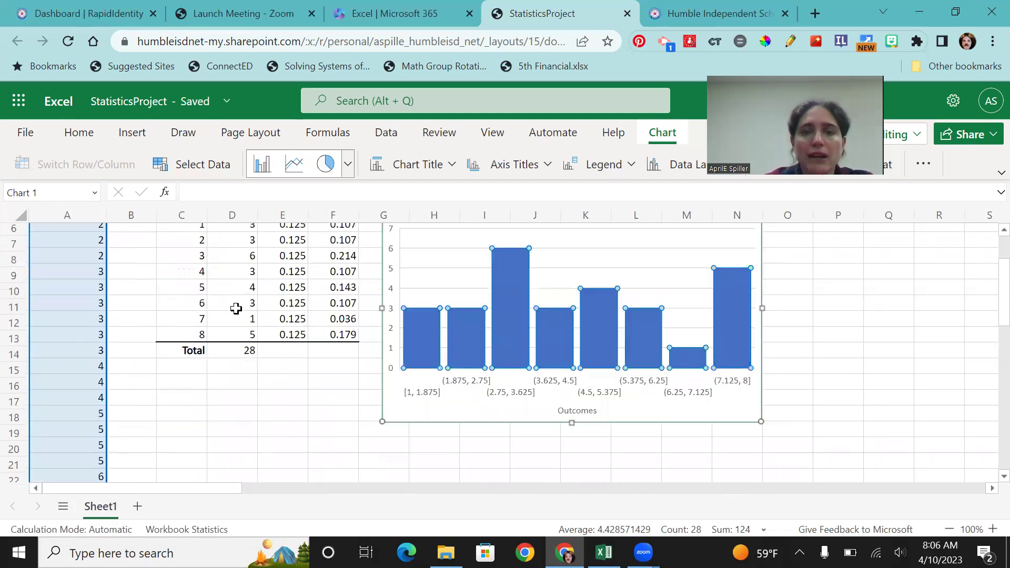
{"action": "scroll", "coordinate": [236, 308], "scroll_direction": "down", "scroll_amount": 1}
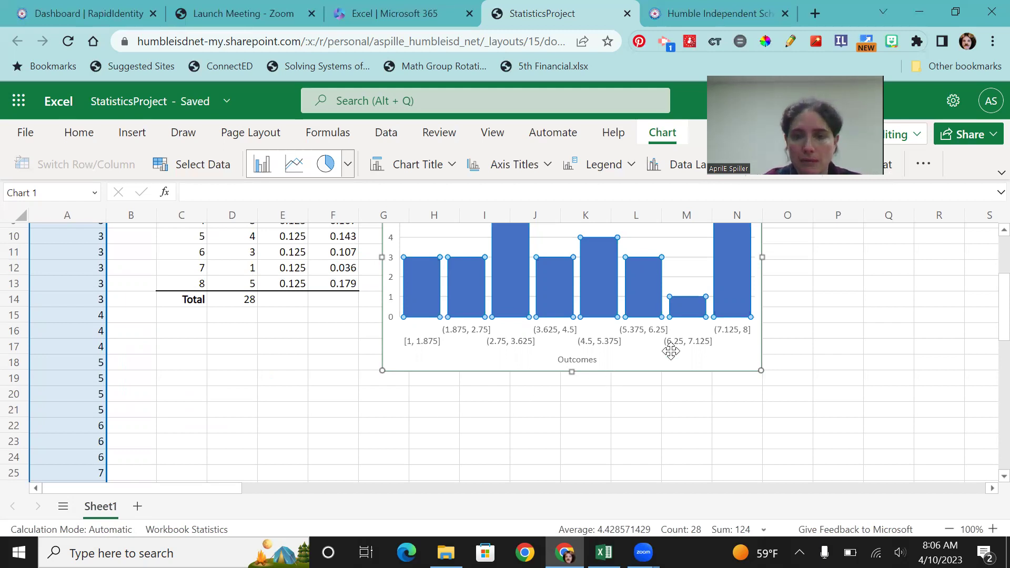
{"action": "left_click_drag", "start_coordinate": [673, 363], "coordinate": [727, 362]}
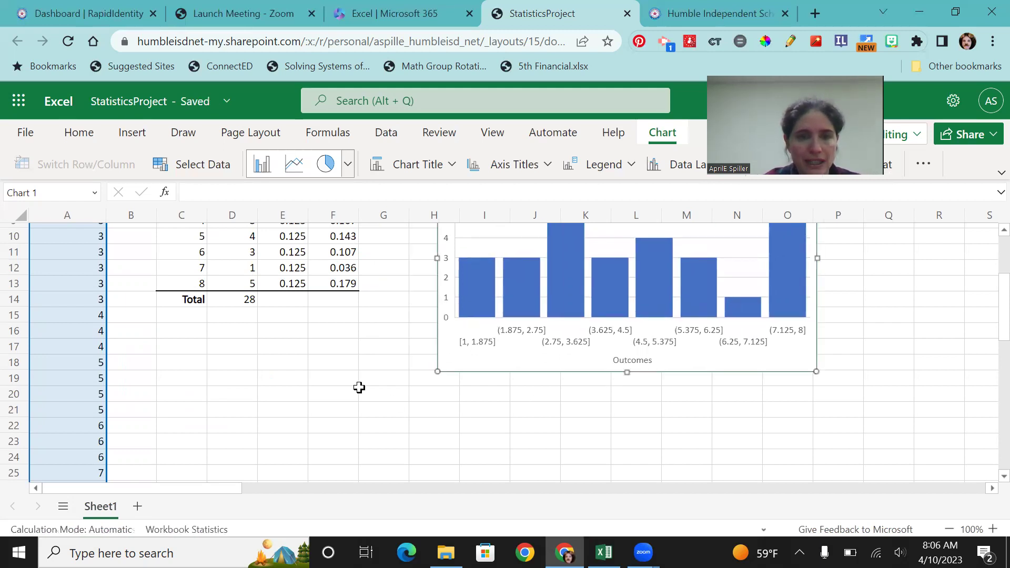
{"action": "scroll", "coordinate": [359, 388], "scroll_direction": "up", "scroll_amount": 3}
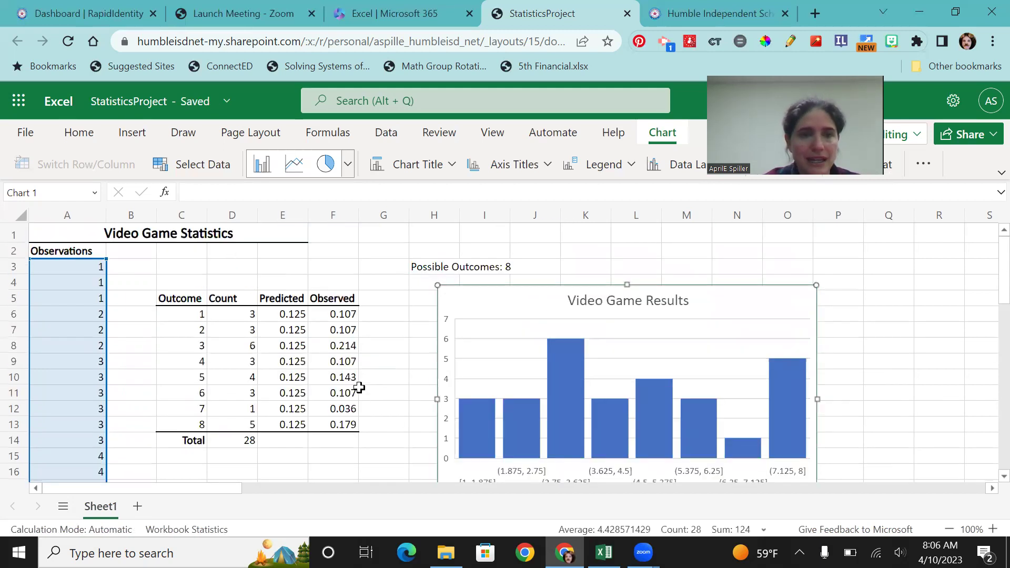
Copy the entire contents of Sheet1, including the histogram, into a new worksheet starting at cell A1
{"action": "left_click", "coordinate": [23, 216]}
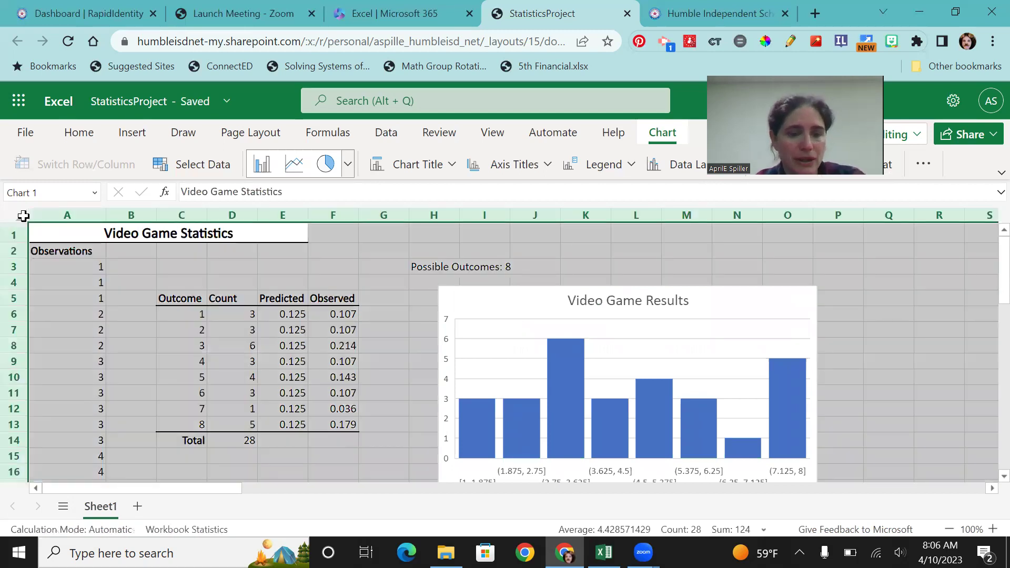
{"action": "key", "text": "ctrl+c"}
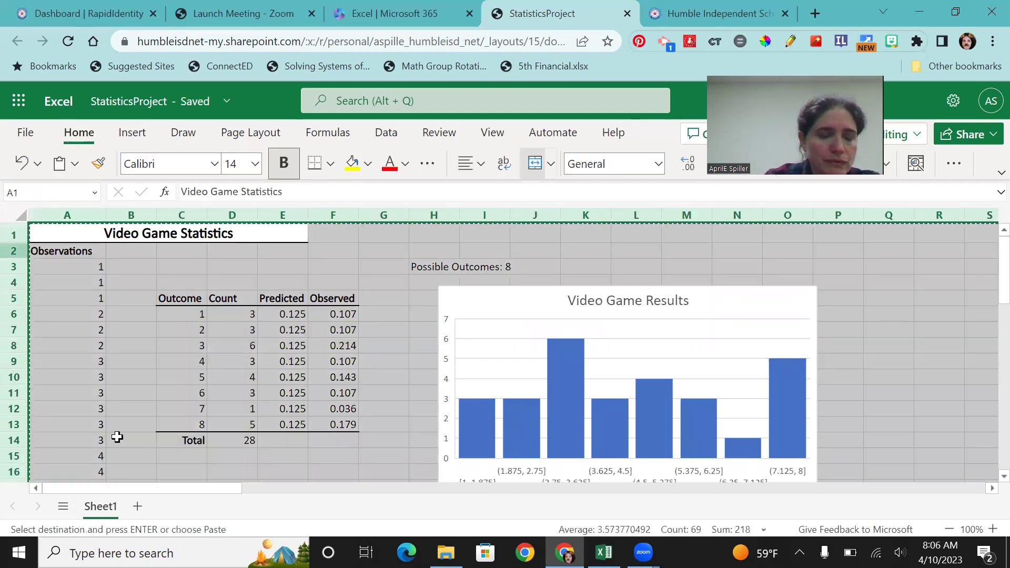
{"action": "left_click", "coordinate": [137, 506]}
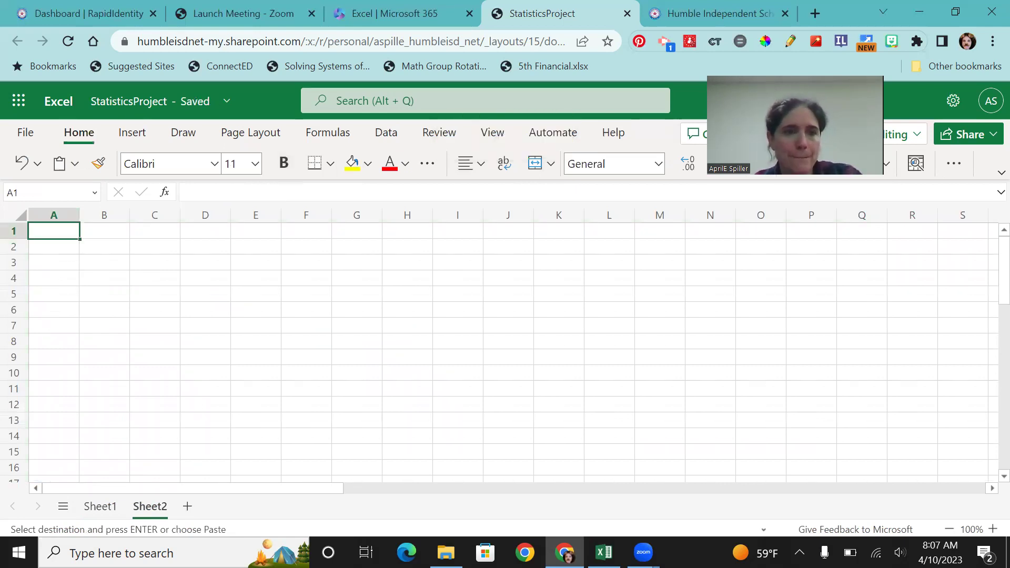
{"action": "key", "text": "ctrl+v"}
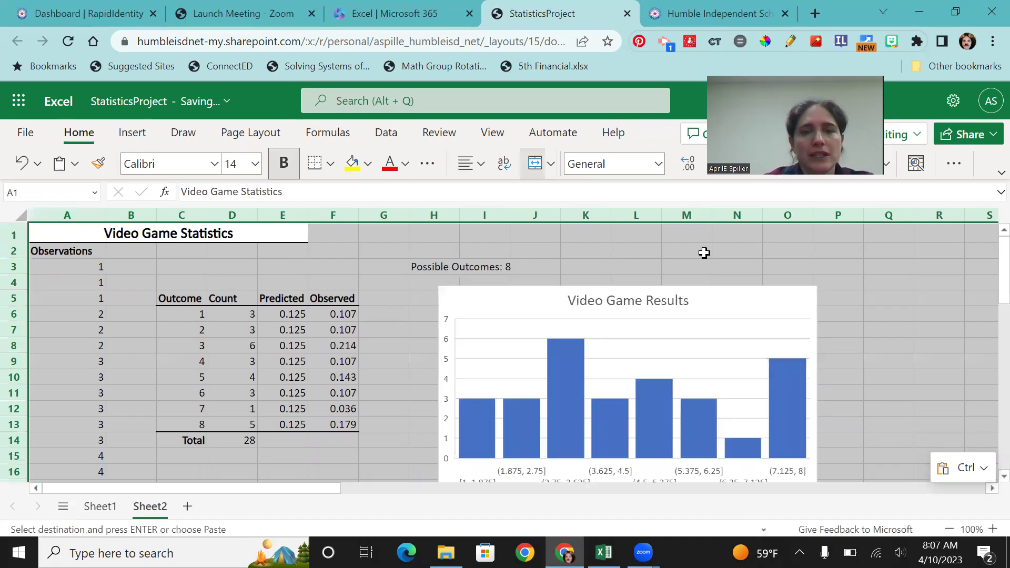
{"action": "left_click", "coordinate": [824, 263]}
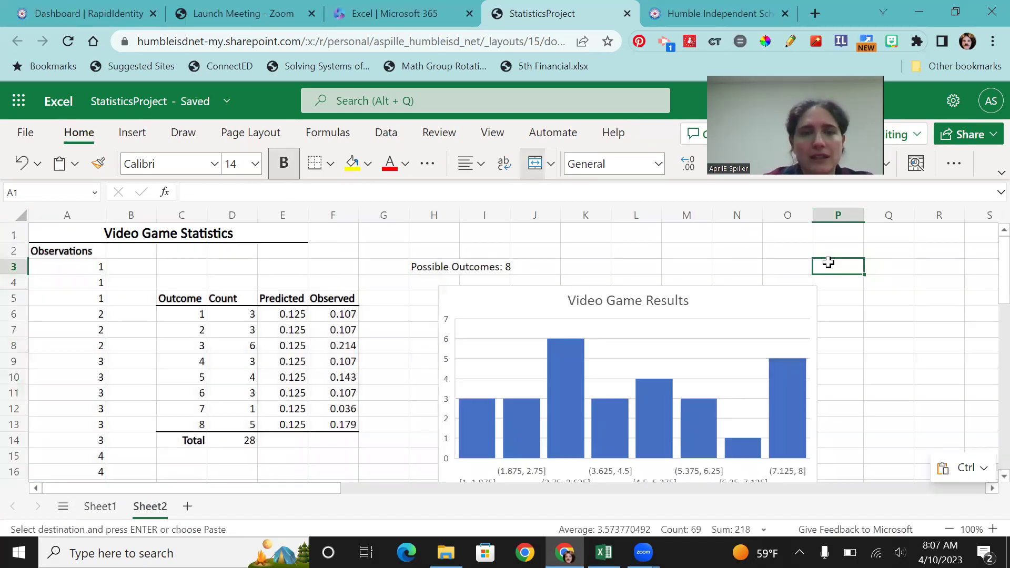
Change the heading in the merged cell A1 of Sheet2 to Carnival Game Statistics
{"action": "double_click", "coordinate": [136, 232]}
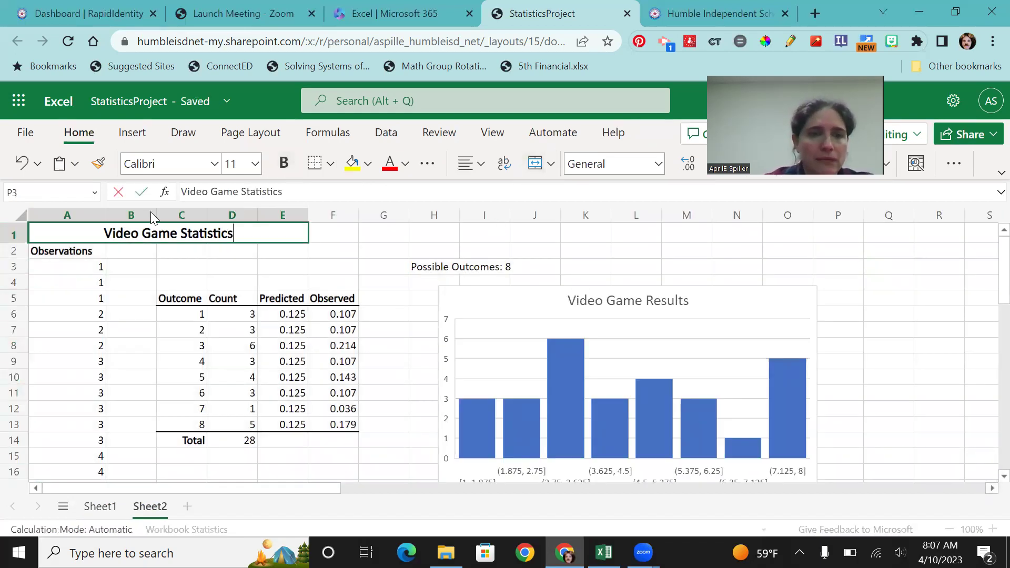
{"action": "left_click", "coordinate": [138, 233]}
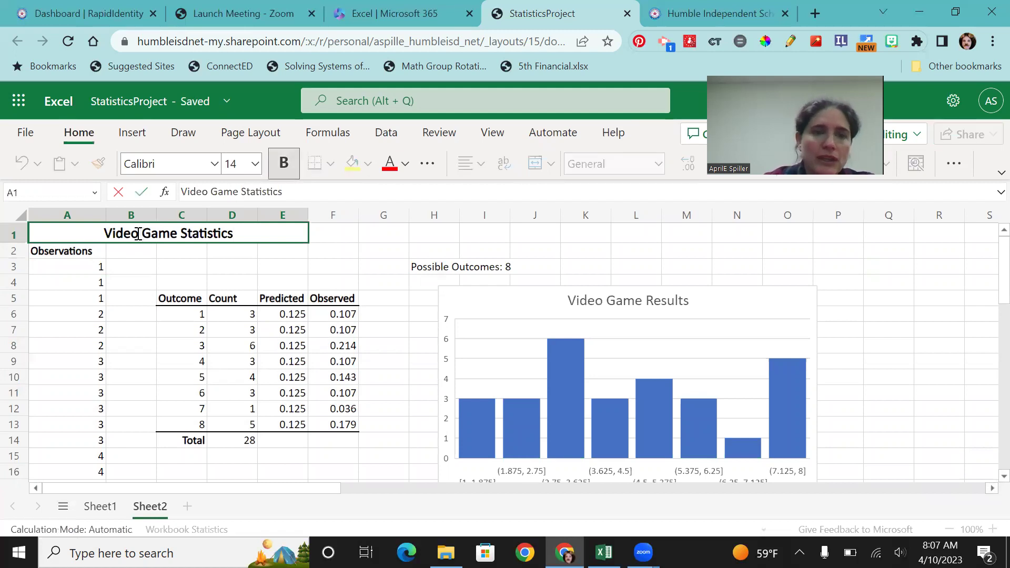
{"action": "key", "text": "BackSpace"}
{"action": "key", "text": "BackSpace"}
{"action": "key", "text": "BackSpace"}
{"action": "key", "text": "BackSpace"}
{"action": "key", "text": "BackSpace"}
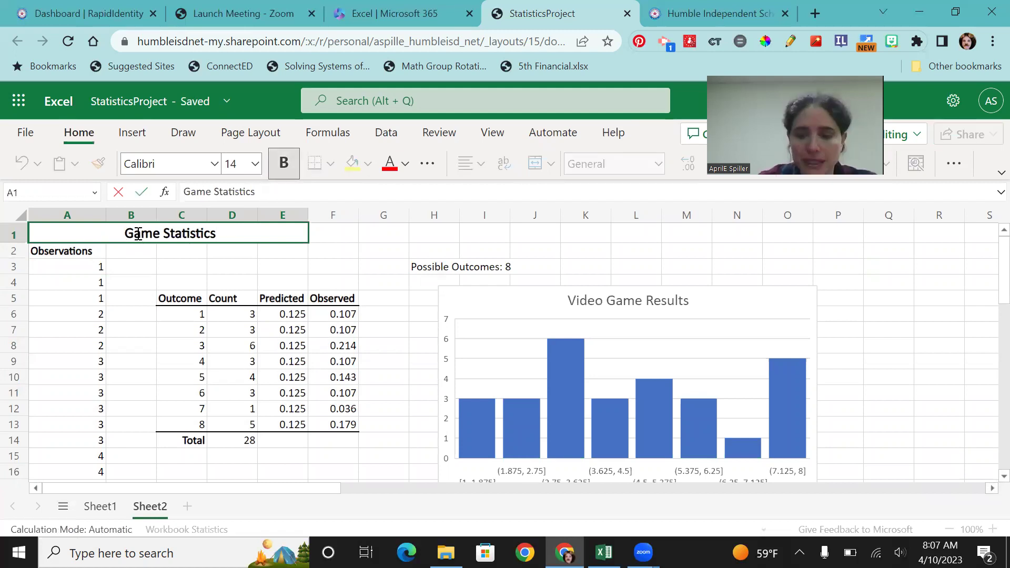
{"action": "type", "text": "C"}
{"action": "type", "text": "arnival"}
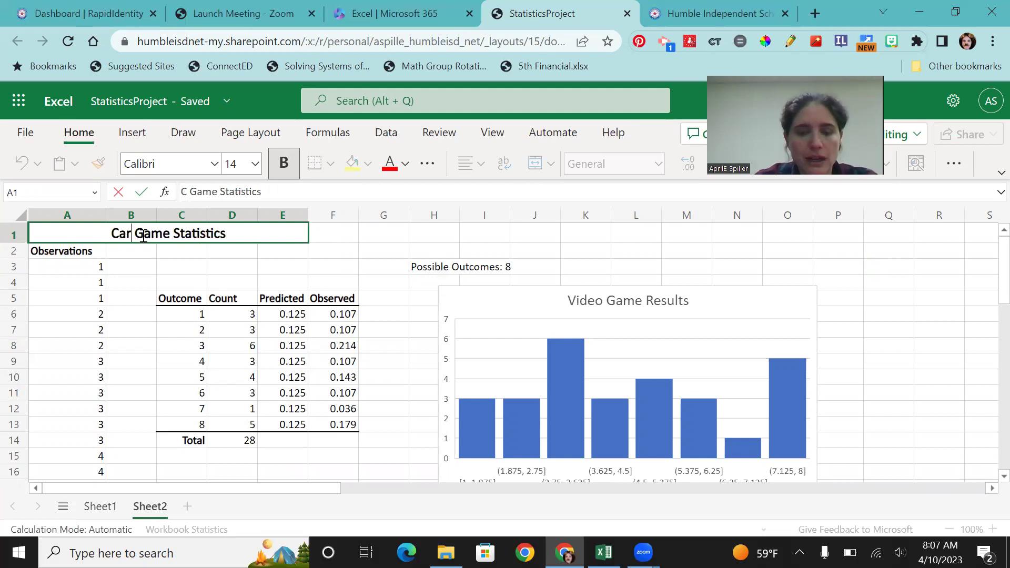
Clear the observations 6 through 8 from cells A22 to A31 on Sheet2
{"action": "scroll", "coordinate": [113, 367], "scroll_direction": "down", "scroll_amount": 8}
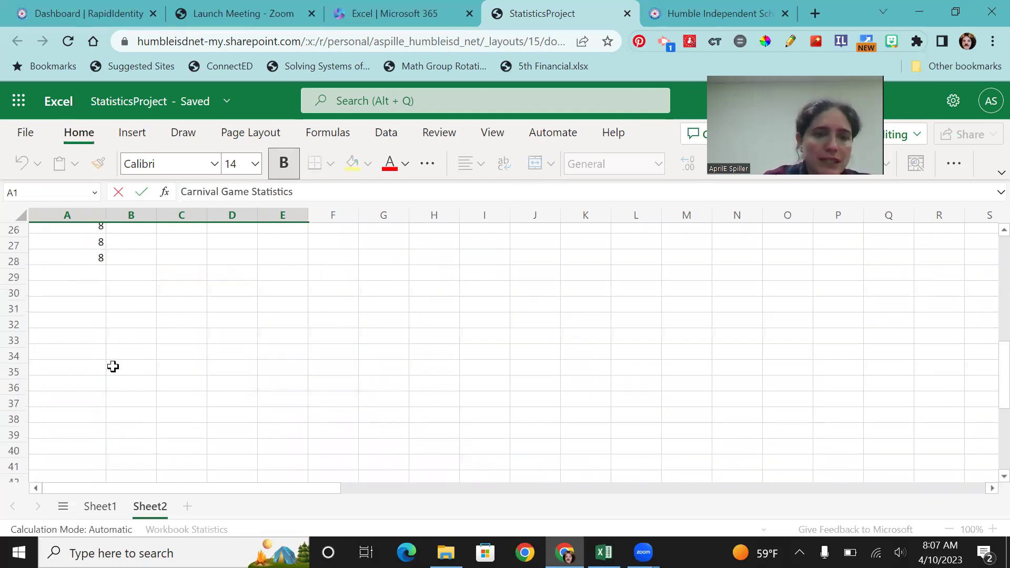
{"action": "scroll", "coordinate": [80, 314], "scroll_direction": "up", "scroll_amount": 2}
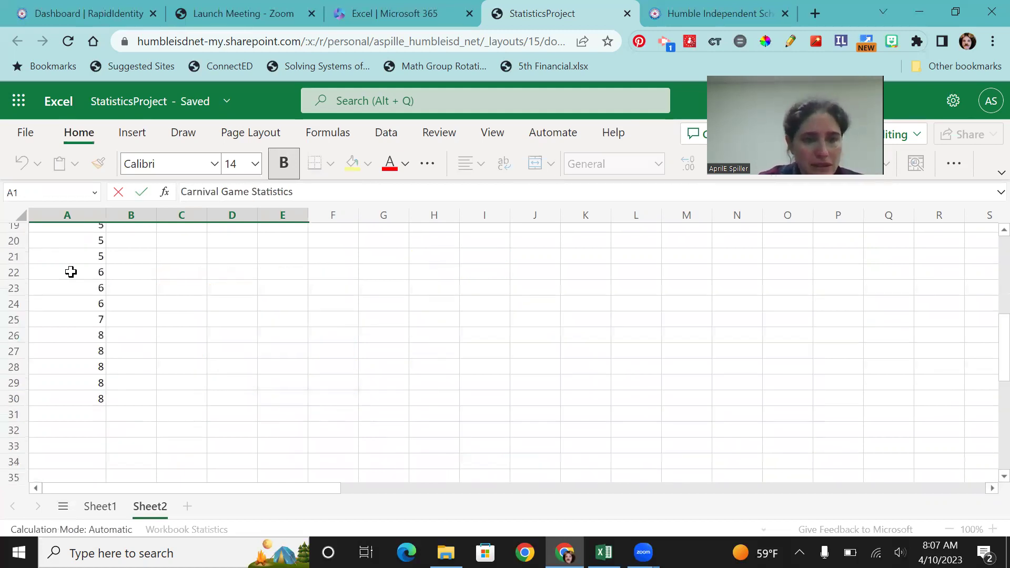
{"action": "left_click_drag", "start_coordinate": [71, 272], "coordinate": [74, 409]}
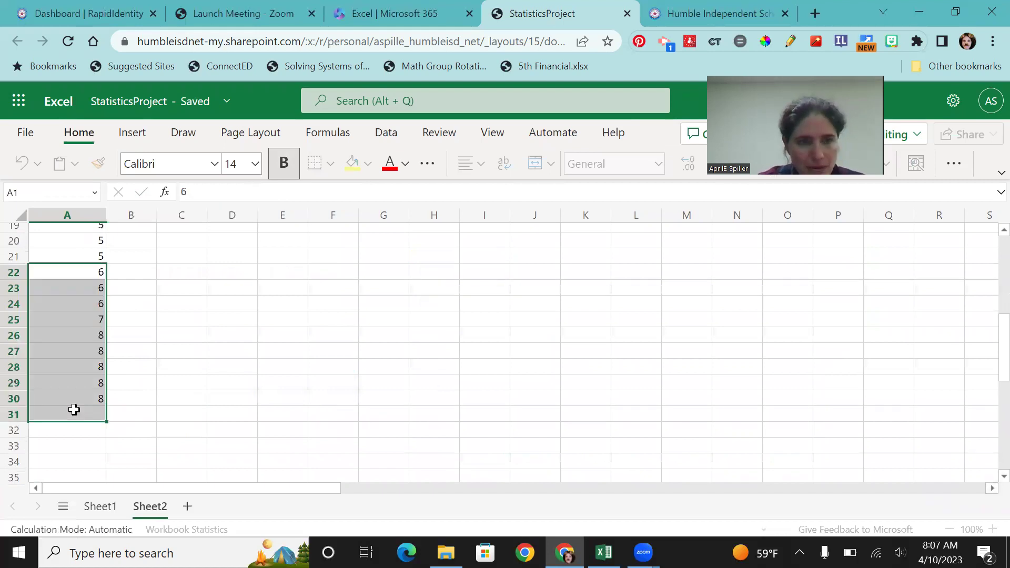
{"action": "key", "text": "Delete"}
{"action": "left_click", "coordinate": [147, 344]}
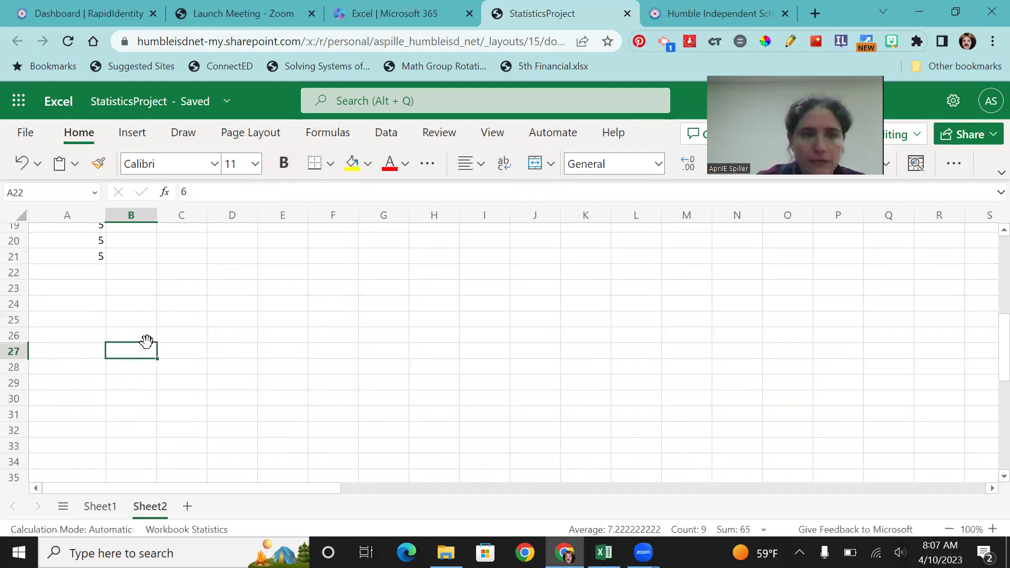
{"action": "scroll", "coordinate": [146, 340], "scroll_direction": "up", "scroll_amount": 4}
{"action": "scroll", "coordinate": [450, 256], "scroll_direction": "up", "scroll_amount": 3}
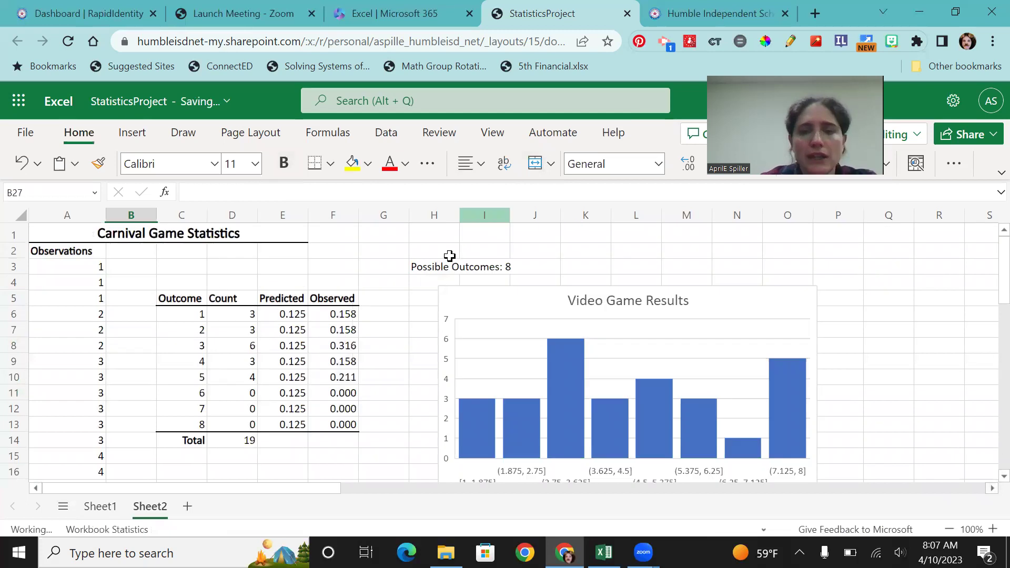
Replace the possible-outcomes note in cell H3 with "Ring TOss: 5 tries, 3 rings gets a prize"
{"action": "left_click", "coordinate": [436, 268]}
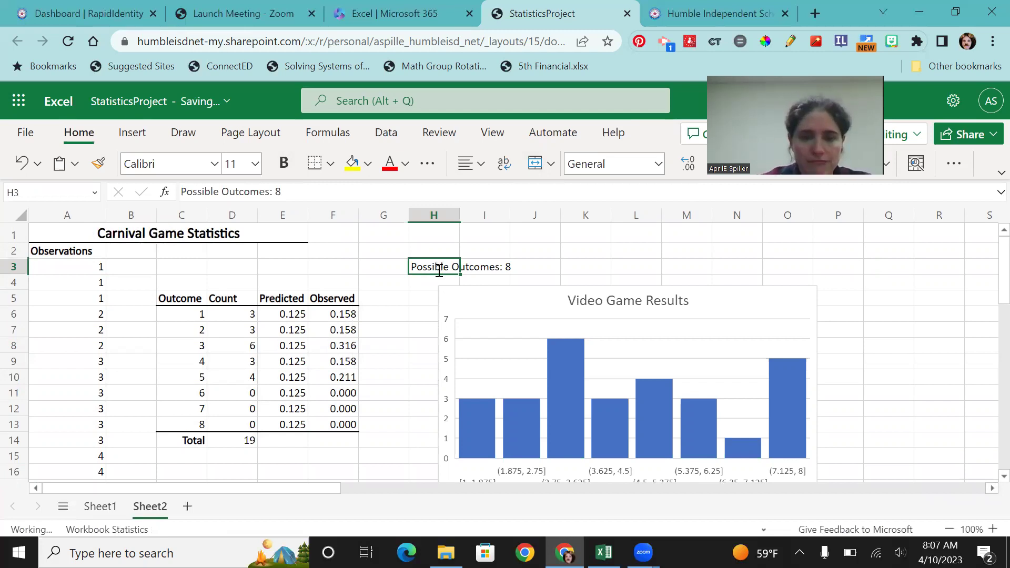
{"action": "type", "text": "Ring "}
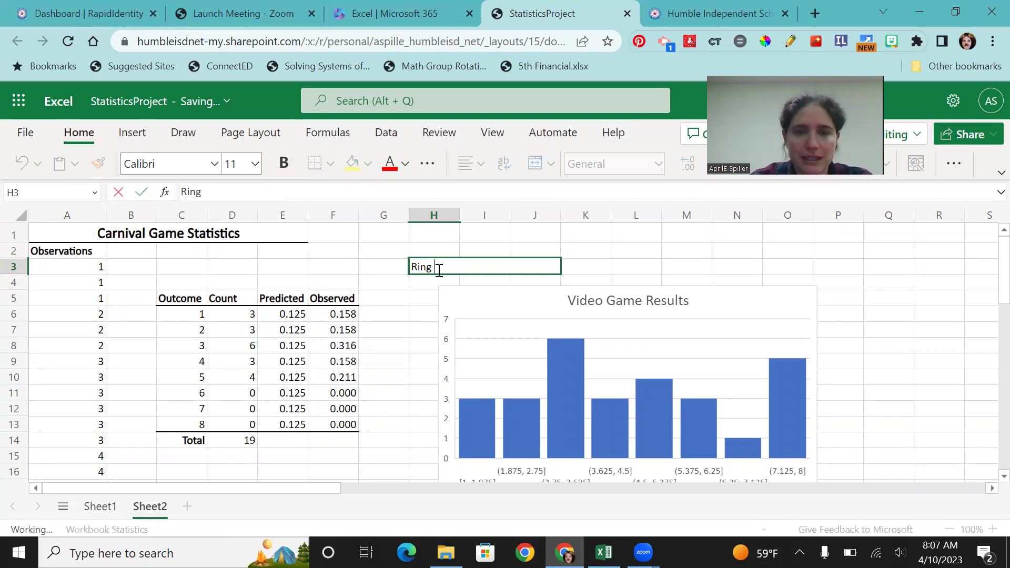
{"action": "type", "text": "TOss: 5 t"}
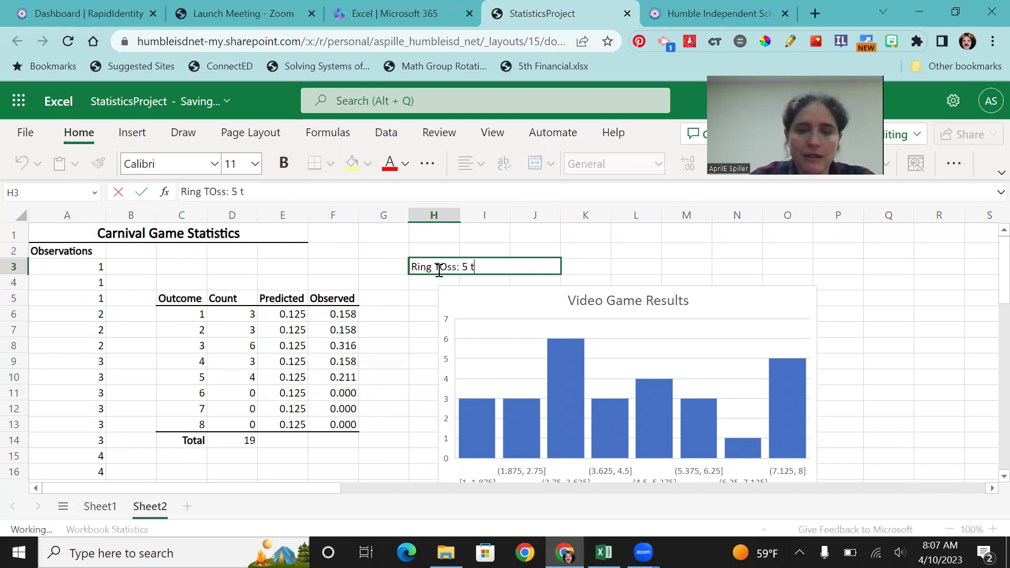
{"action": "type", "text": "ries, 3"}
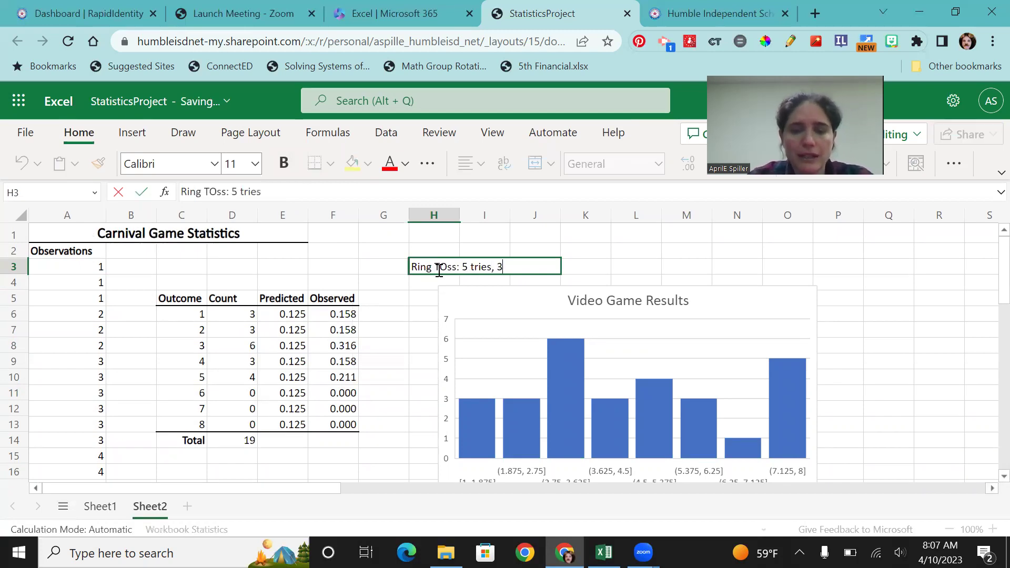
{"action": "type", "text": " rings get"}
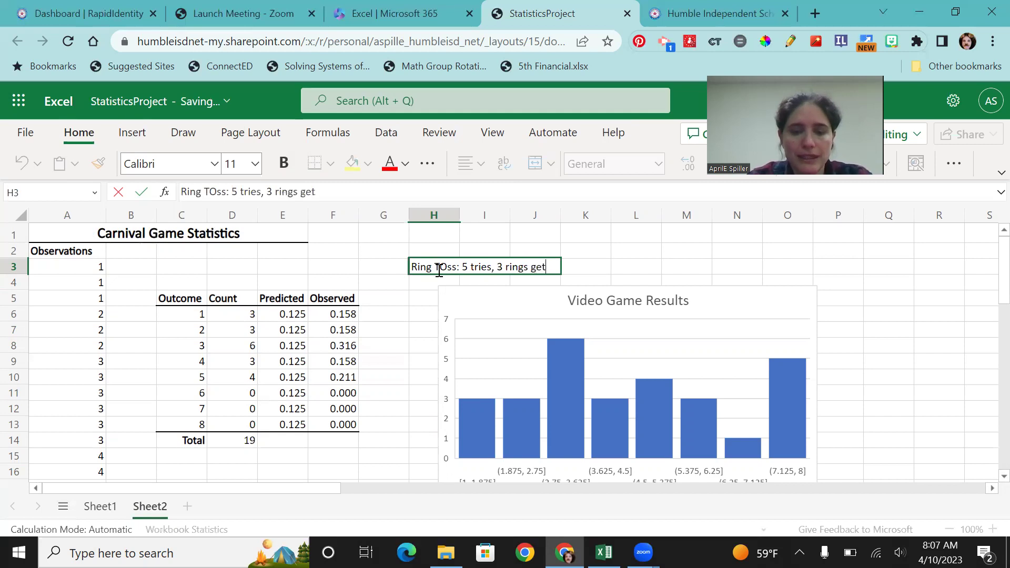
{"action": "type", "text": "s a prize"}
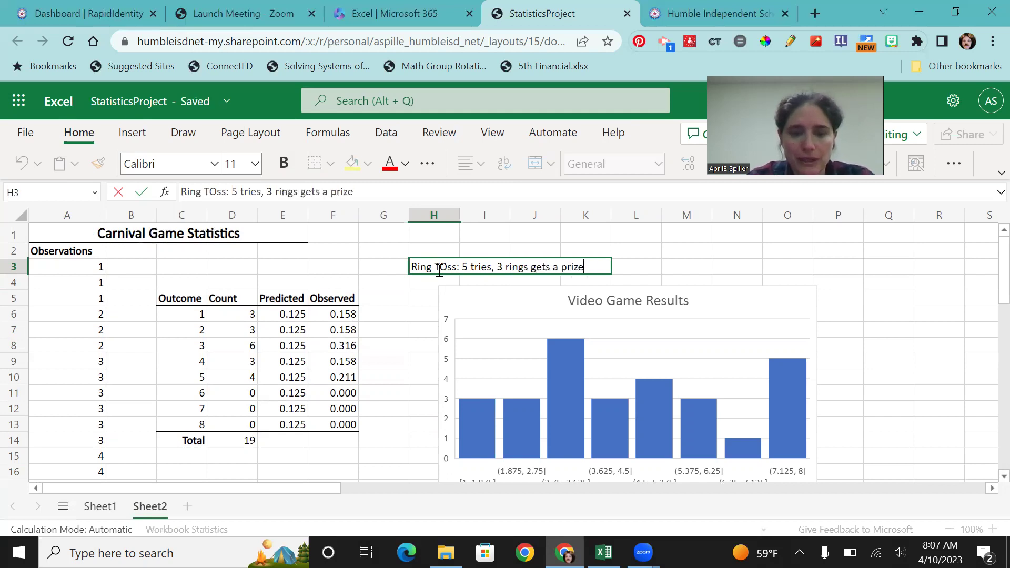
{"action": "left_click", "coordinate": [388, 373]}
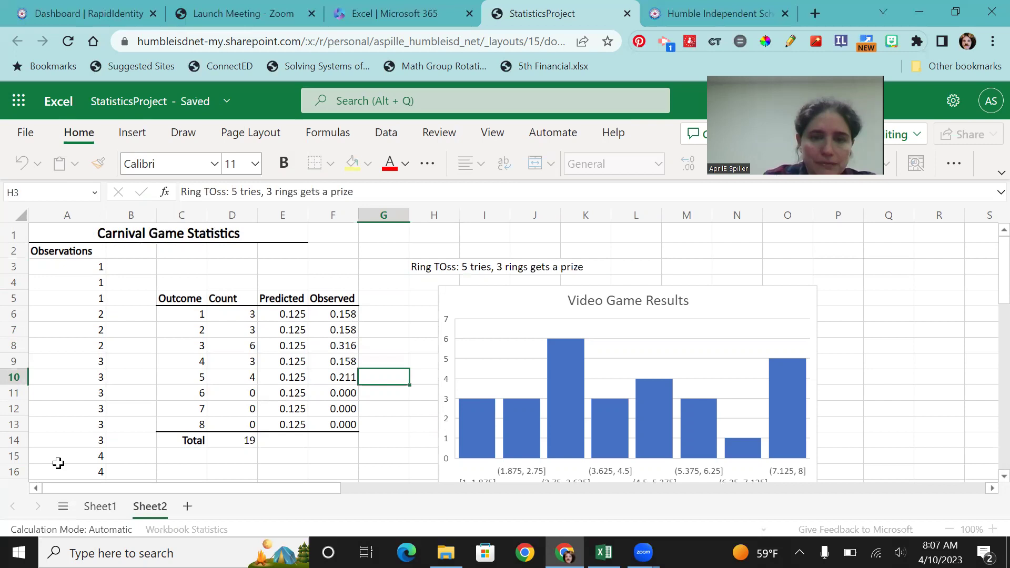
Renumber the Outcome column from 0 to 5 in cells C6 through C11
{"action": "left_click", "coordinate": [174, 315]}
{"action": "type", "text": "0"}
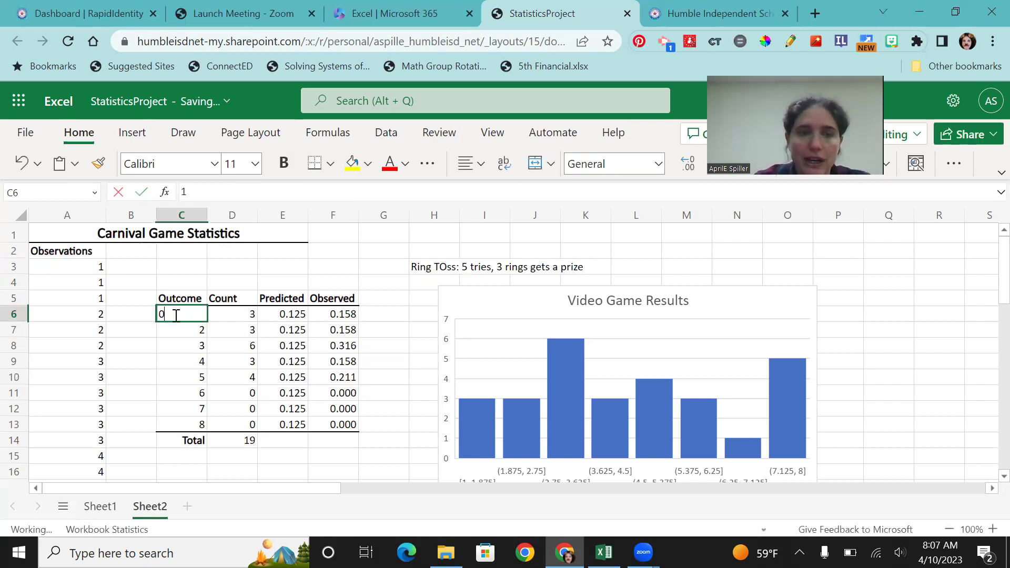
{"action": "key", "text": "Return"}
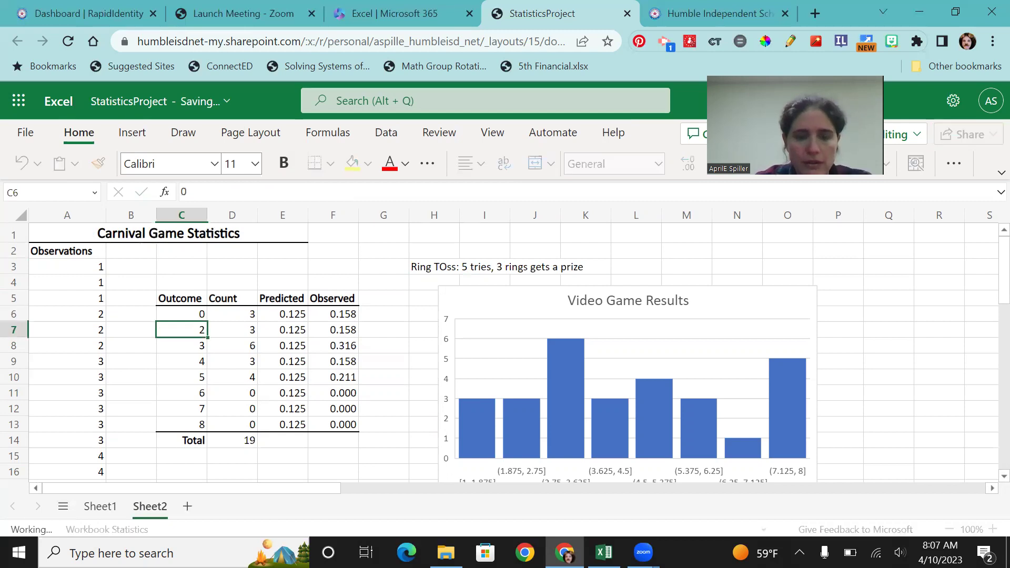
{"action": "type", "text": "1"}
{"action": "key", "text": "Return"}
{"action": "type", "text": "2"}
{"action": "key", "text": "Return"}
{"action": "type", "text": "3"}
{"action": "key", "text": "Return"}
{"action": "type", "text": "4 5"}
{"action": "key", "text": "Return"}
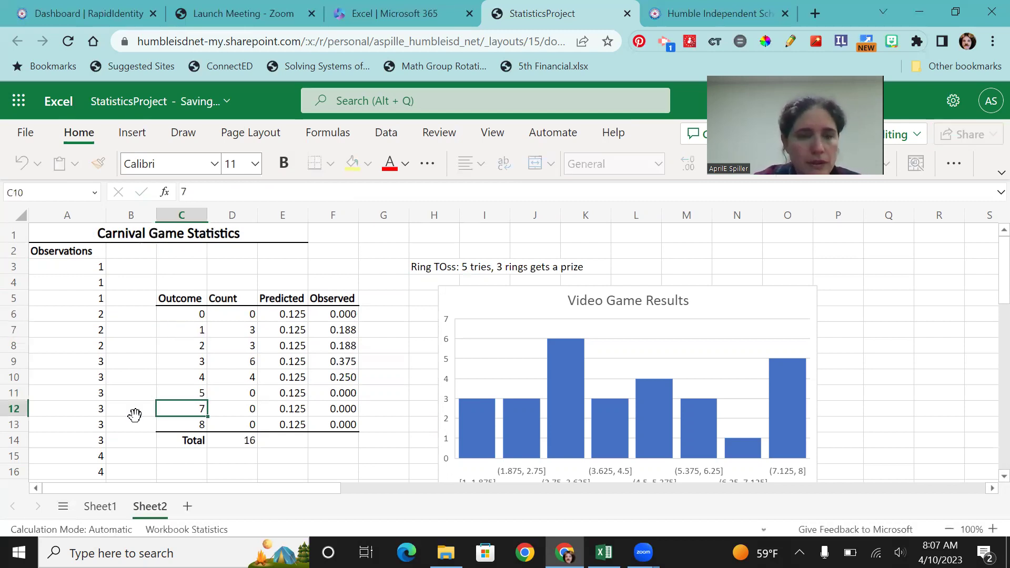
Delete the table cells C12:F13 for outcomes 7 and 8, shifting the cells below up
{"action": "left_click", "coordinate": [329, 423], "text": "shift"}
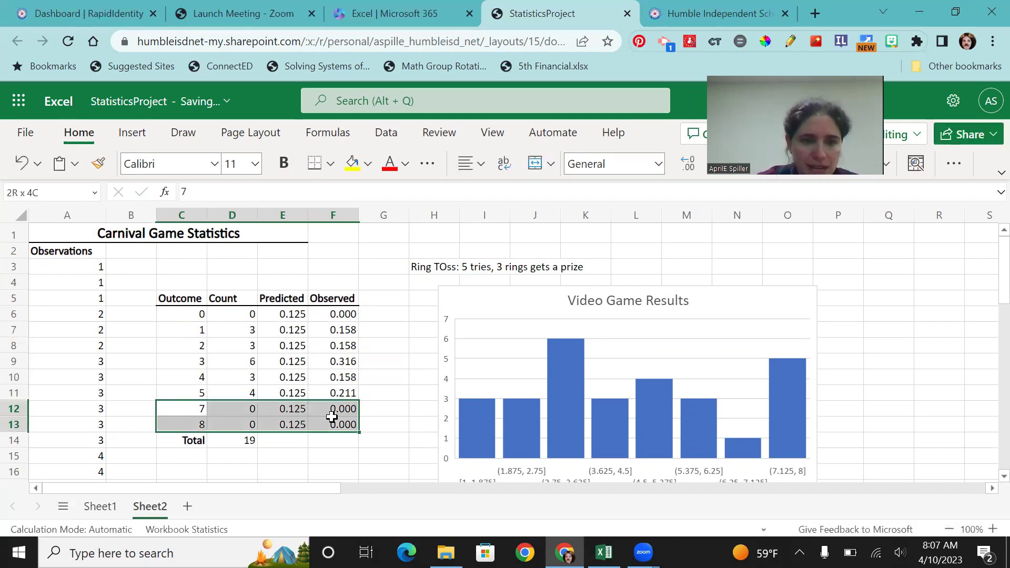
{"action": "left_click_drag", "start_coordinate": [304, 410], "coordinate": [279, 409]}
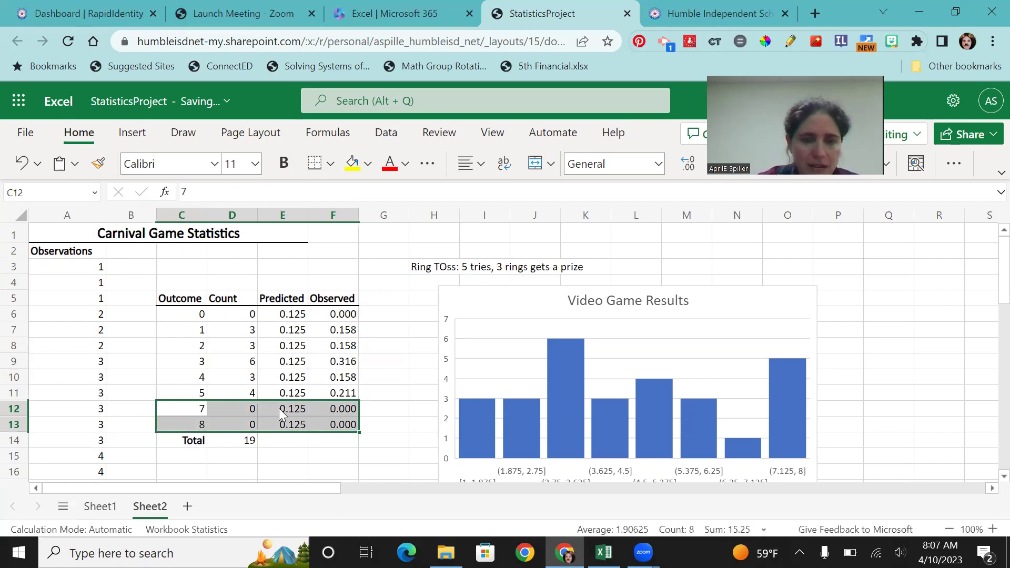
{"action": "right_click", "coordinate": [278, 412]}
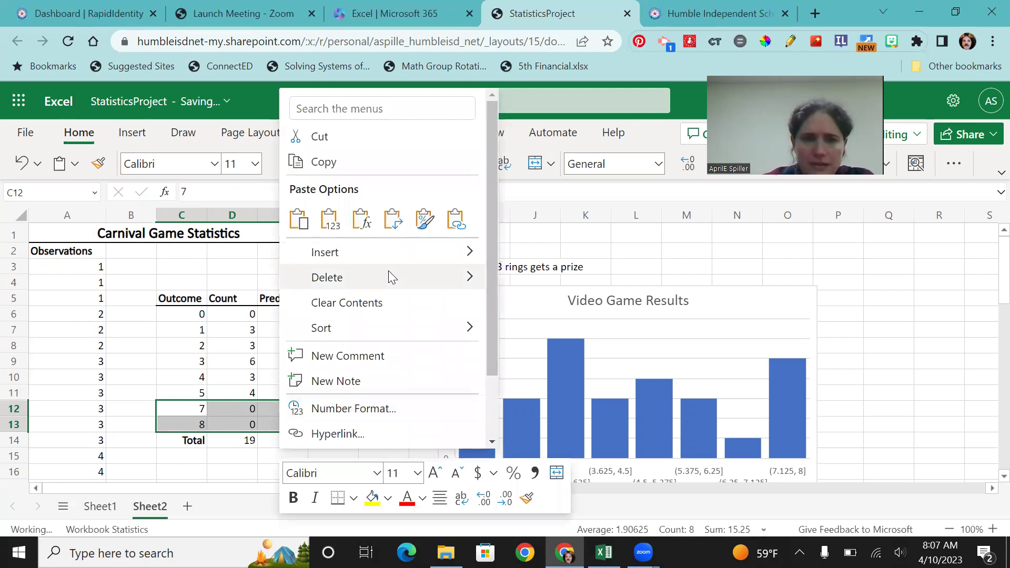
{"action": "mouse_move", "coordinate": [433, 284]}
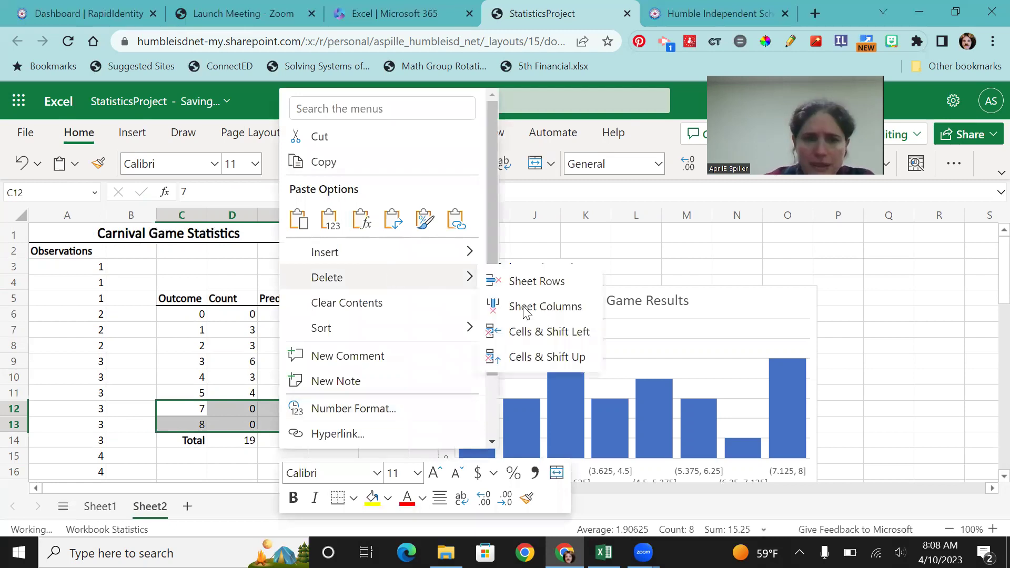
{"action": "left_click", "coordinate": [540, 358]}
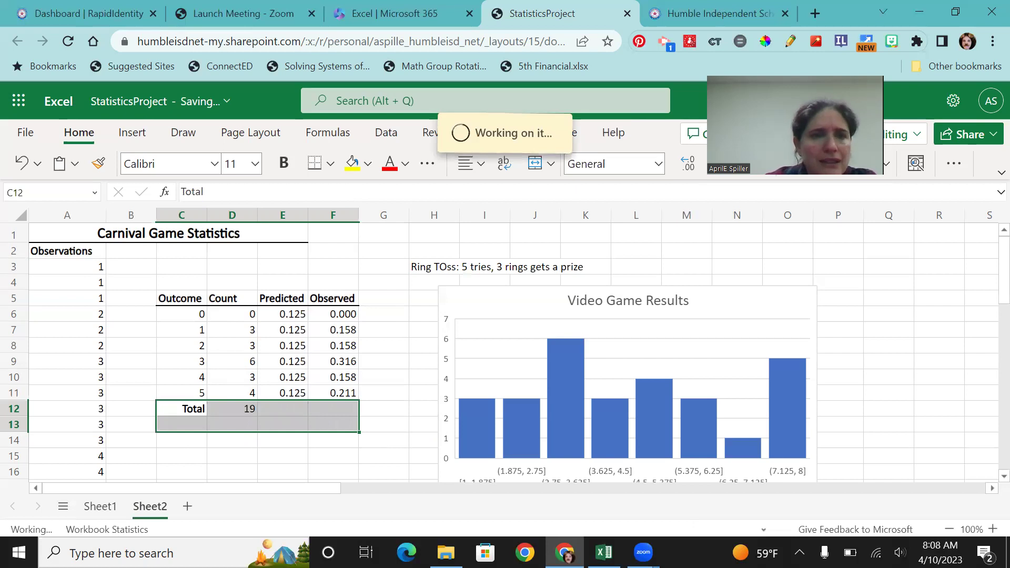
{"action": "left_click", "coordinate": [233, 326]}
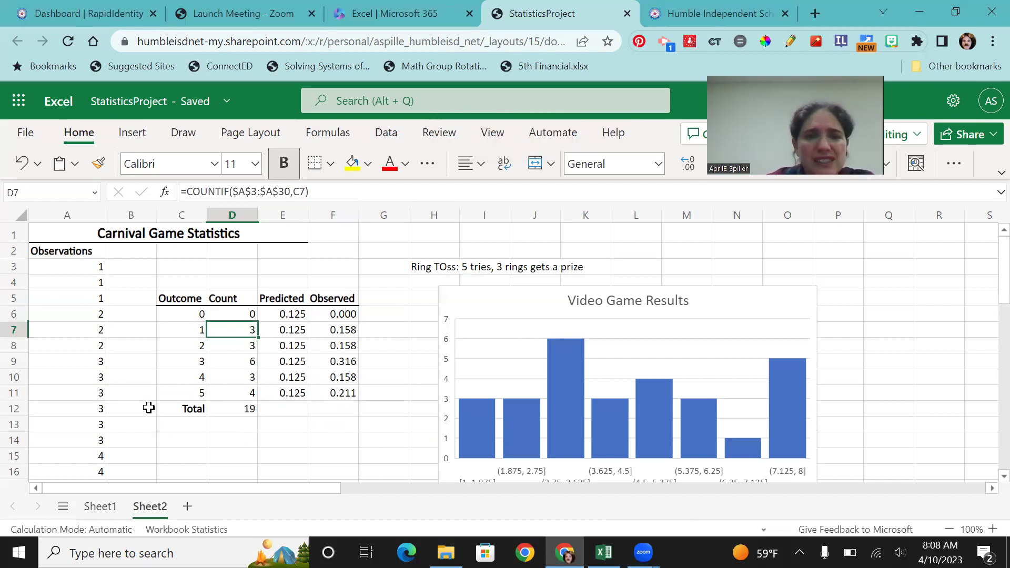
Add seven observations of 0 below the existing data, in cells A22 through A28
{"action": "scroll", "coordinate": [149, 407], "scroll_direction": "down", "scroll_amount": 4}
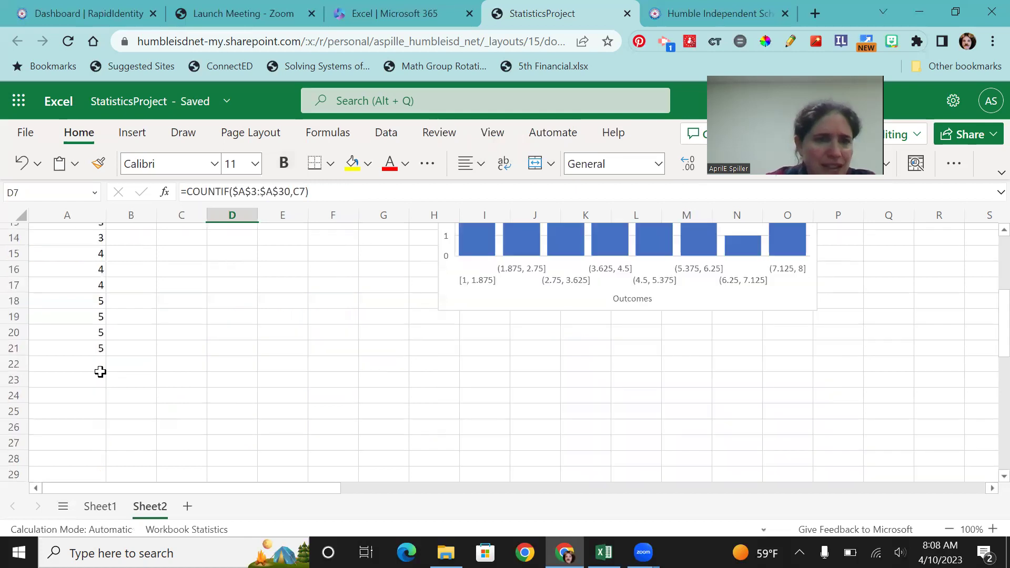
{"action": "left_click", "coordinate": [83, 364]}
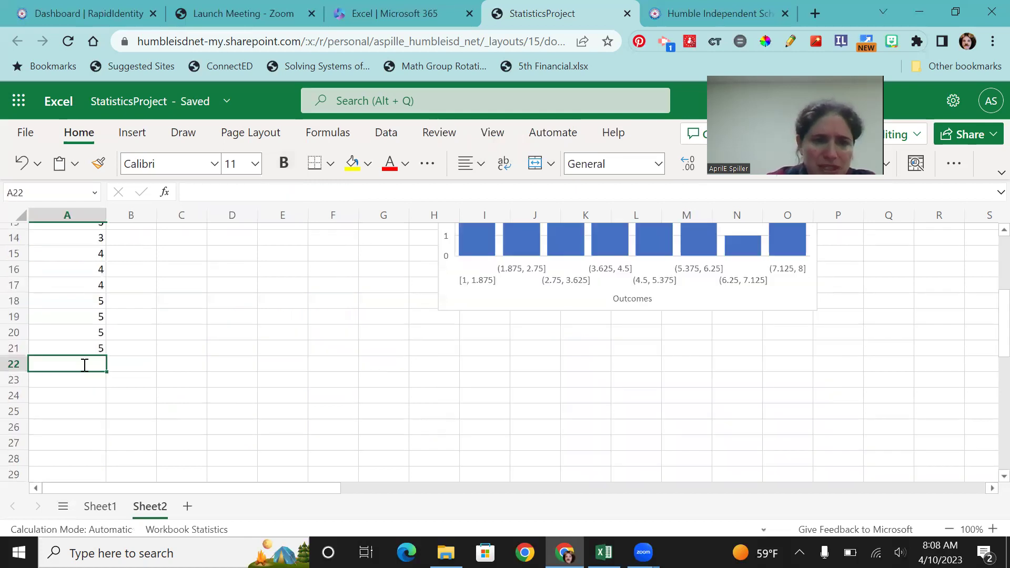
{"action": "type", "text": "0 0 0 0  0 0"}
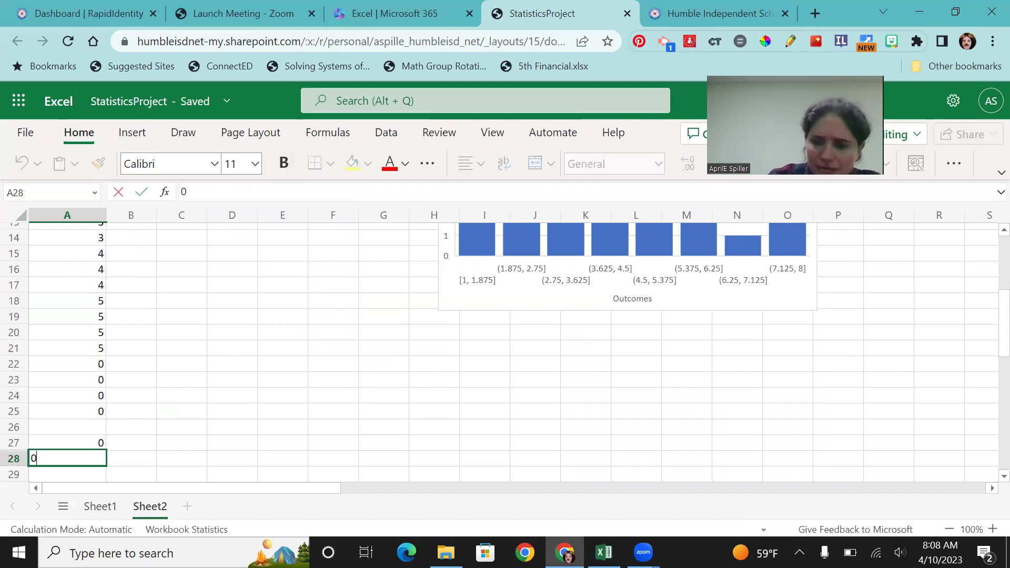
{"action": "key", "text": "Up"}
{"action": "key", "text": "Up"}
{"action": "type", "text": "0"}
{"action": "key", "text": "Return"}
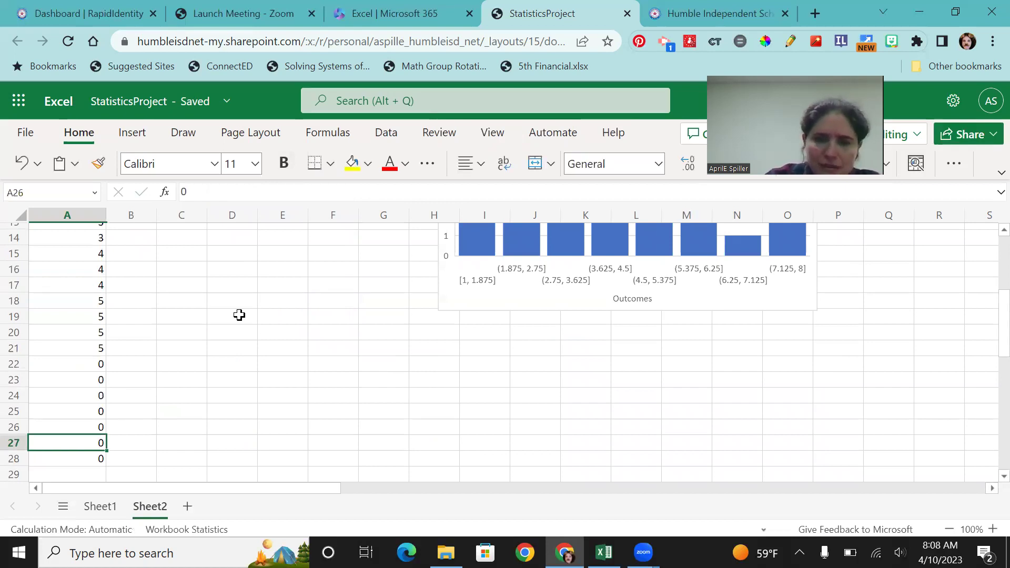
Delete the Video Game Results histogram from Sheet2
{"action": "scroll", "coordinate": [240, 314], "scroll_direction": "up", "scroll_amount": 4}
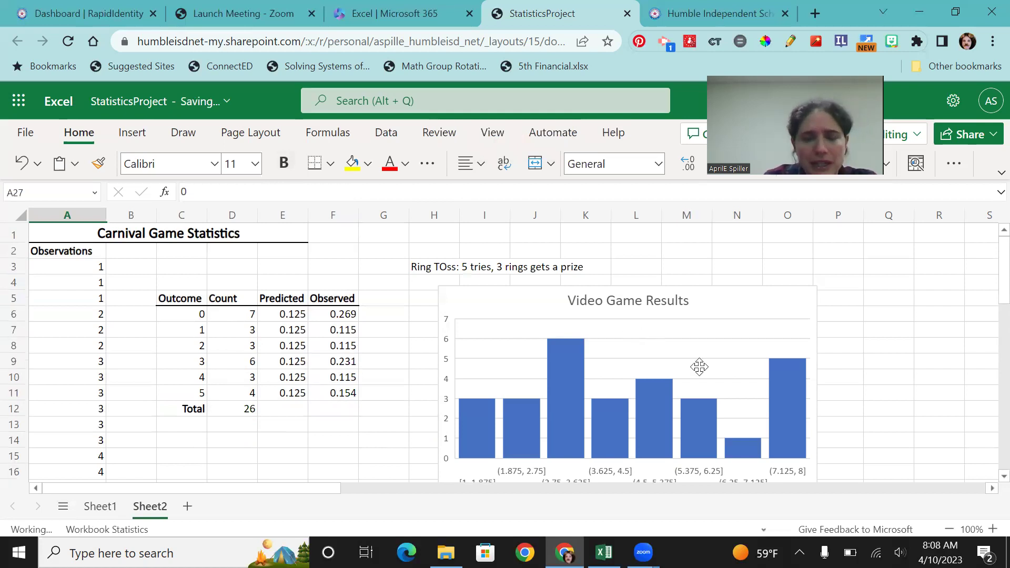
{"action": "left_click", "coordinate": [713, 299]}
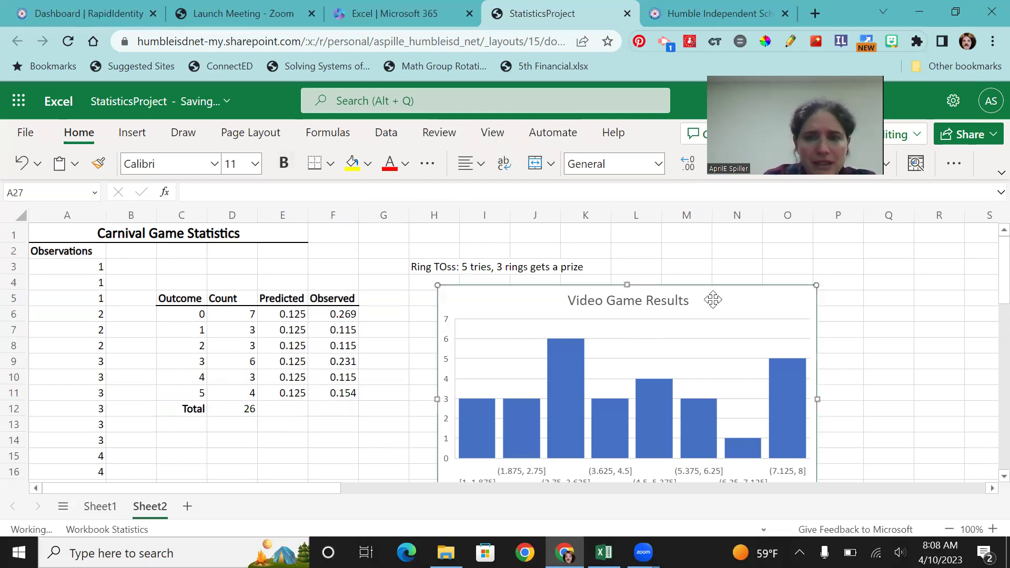
{"action": "key", "text": "Delete"}
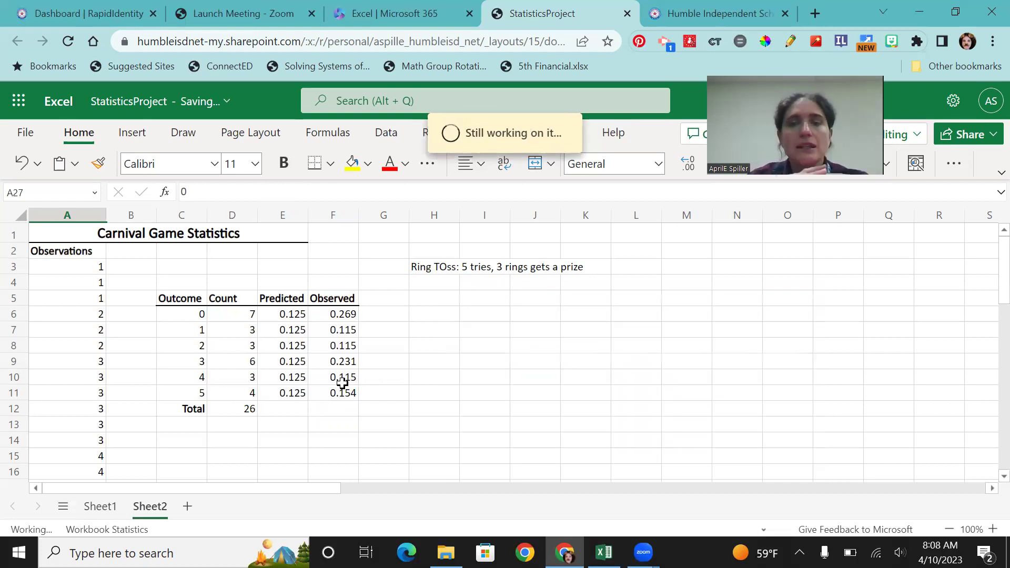
Enter the label P(prize) in cell D13, below the count total
{"action": "left_click", "coordinate": [244, 425]}
{"action": "type", "text": "P("}
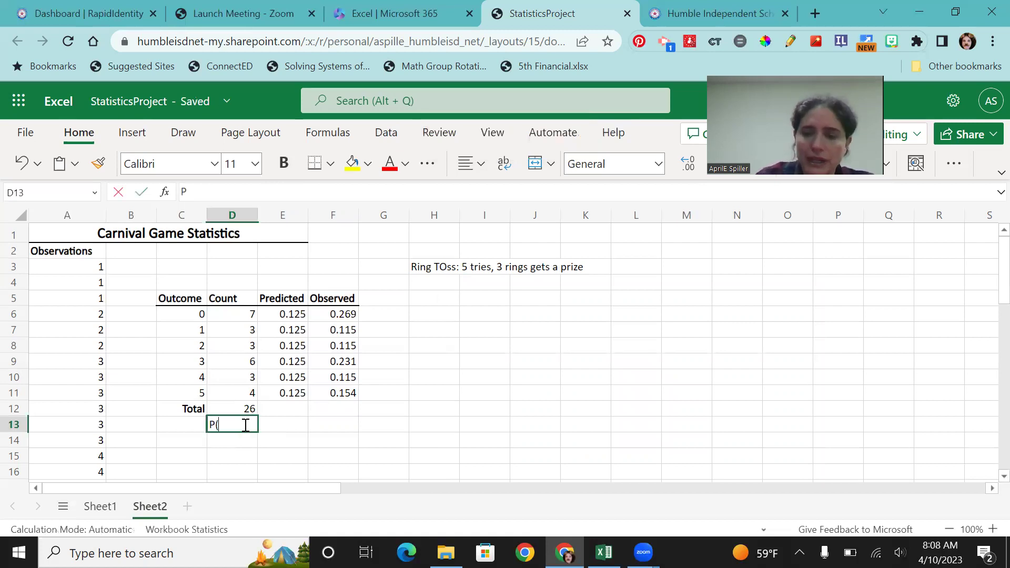
{"action": "type", "text": "pri"}
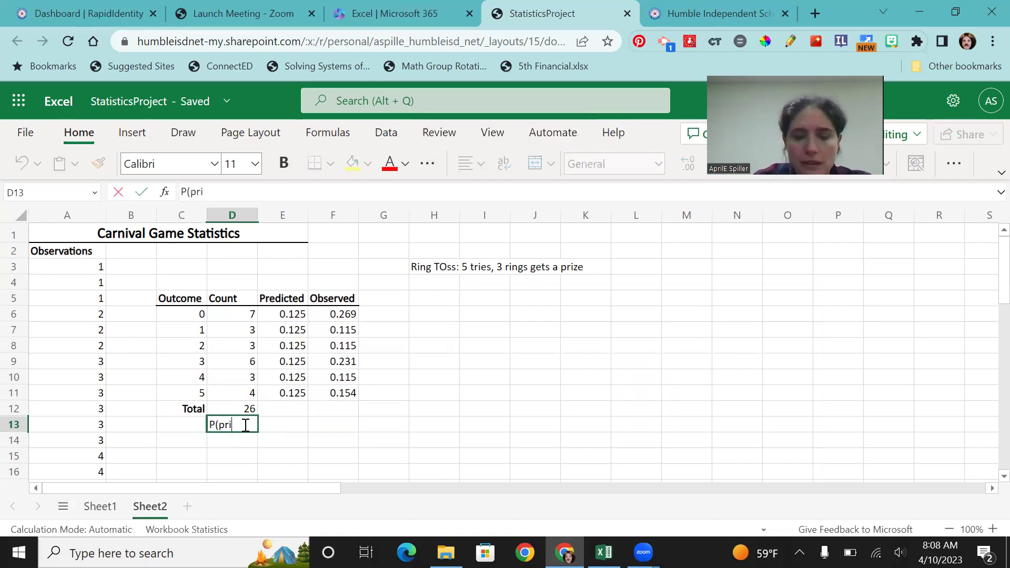
{"action": "type", "text": "ze)"}
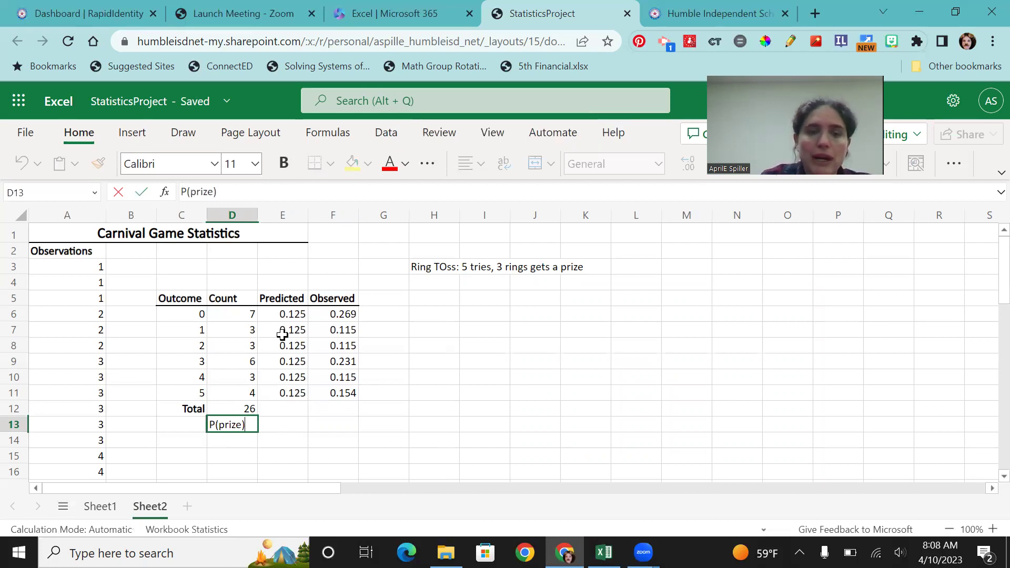
Set the predicted probability in E6 to =1/6 and fill the formula down through E11
{"action": "left_click", "coordinate": [281, 316]}
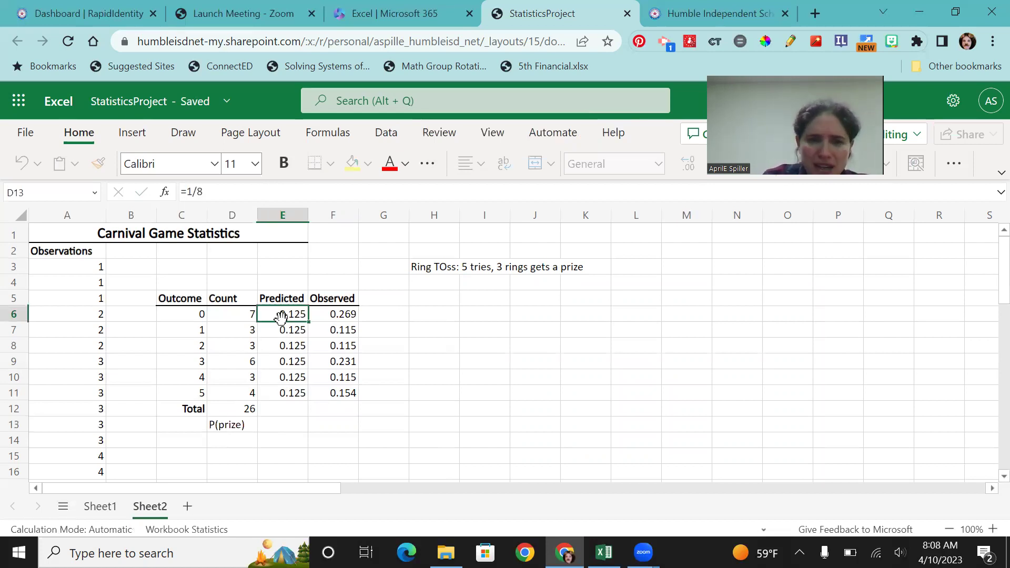
{"action": "type", "text": "=1"}
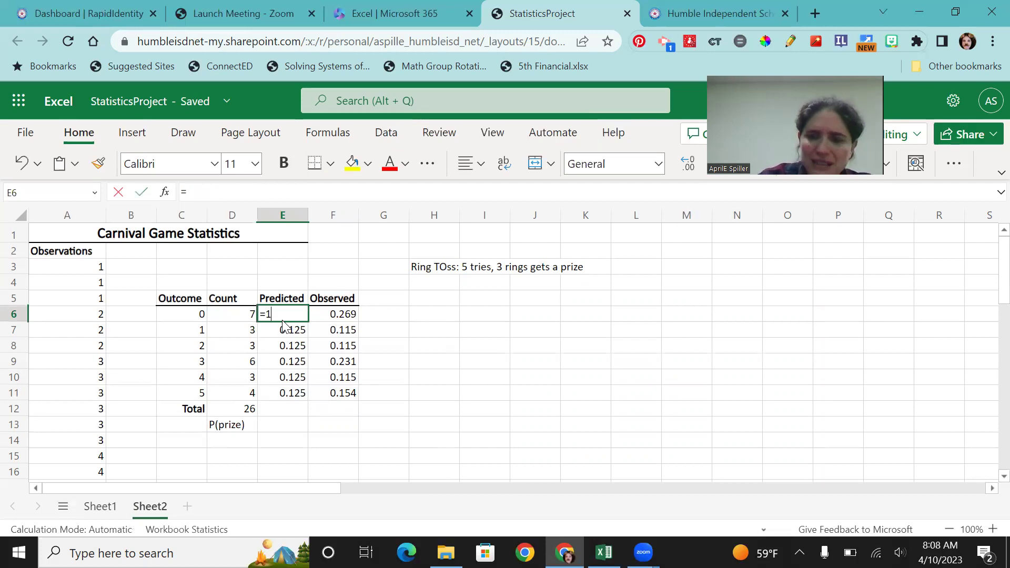
{"action": "type", "text": "/6"}
{"action": "key", "text": "Return"}
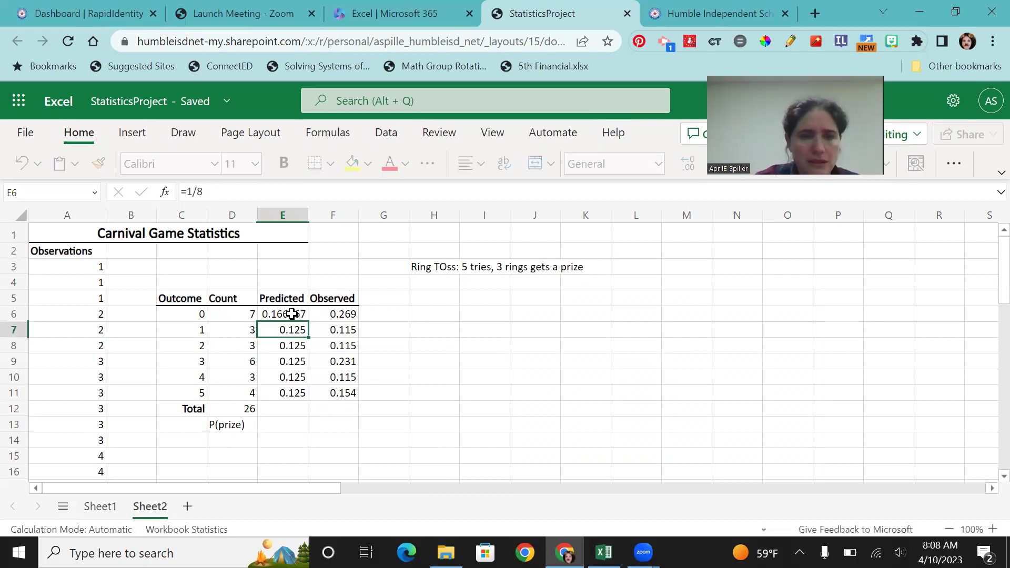
{"action": "left_click", "coordinate": [307, 318]}
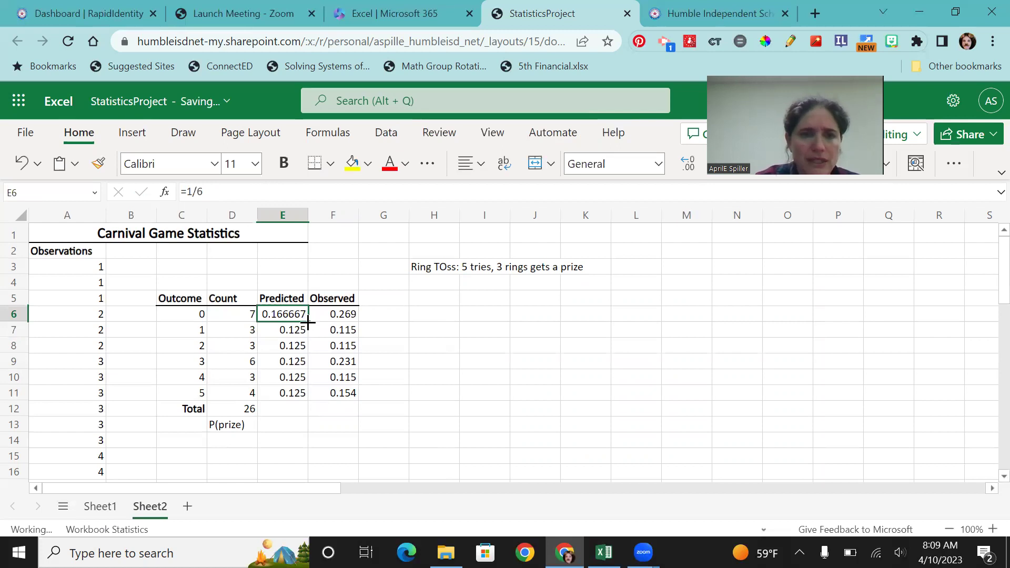
{"action": "left_click_drag", "start_coordinate": [308, 322], "coordinate": [303, 394]}
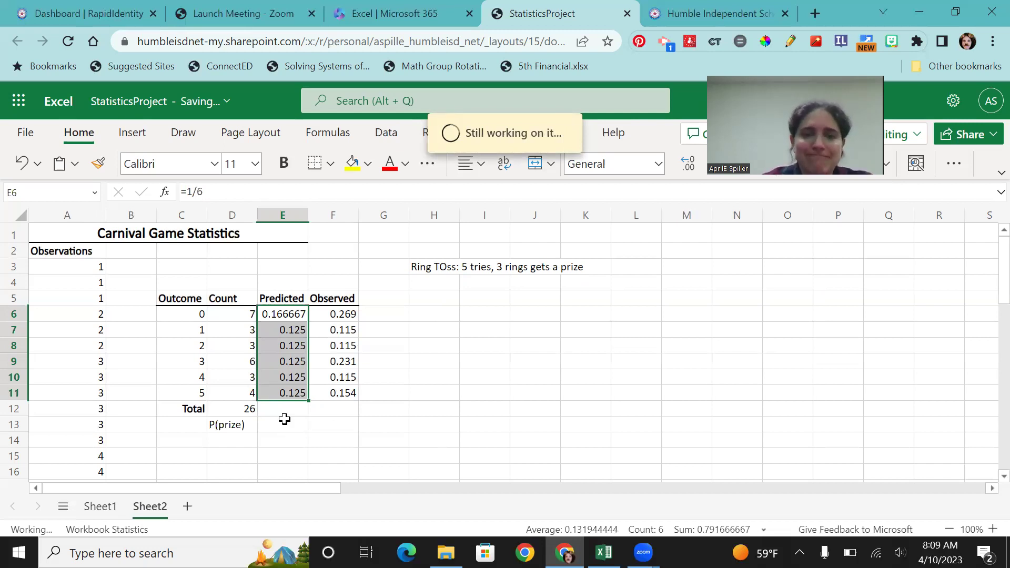
Calculate the predicted prize probability in E13 with the formula =E9+E10+E11
{"action": "left_click", "coordinate": [286, 426]}
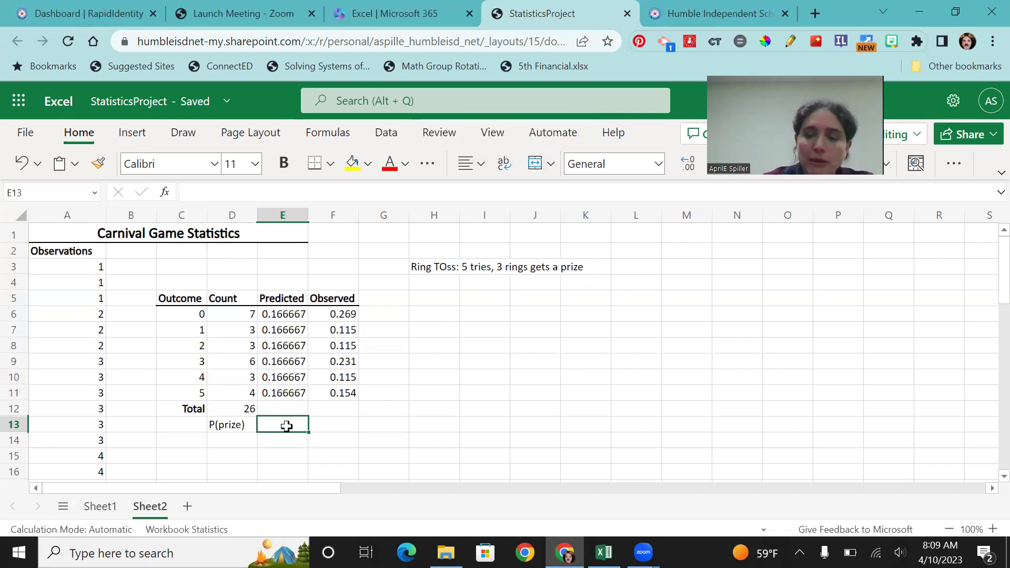
{"action": "type", "text": "="}
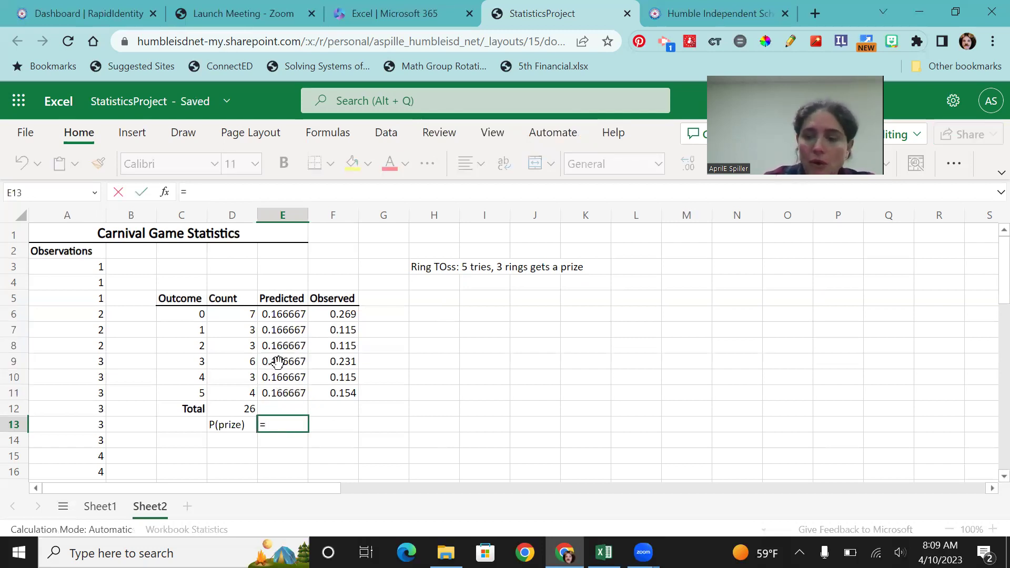
{"action": "left_click", "coordinate": [277, 363]}
{"action": "type", "text": "+"}
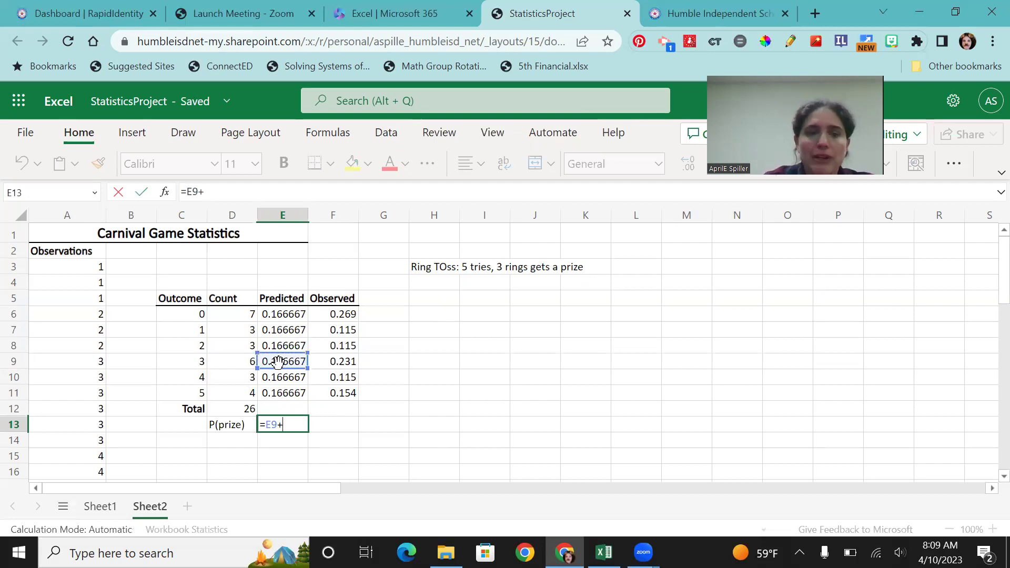
{"action": "left_click", "coordinate": [279, 378]}
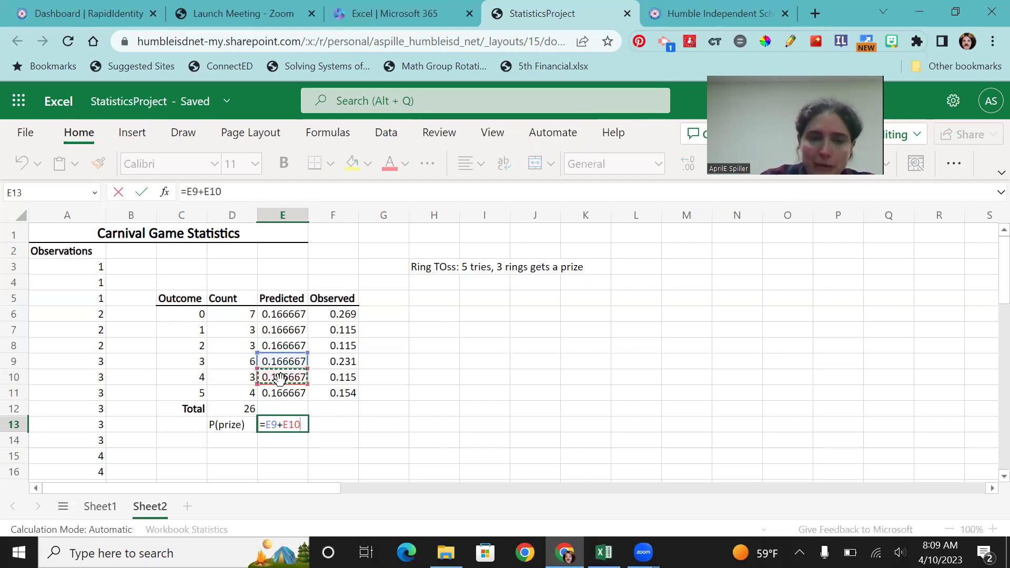
{"action": "type", "text": "+"}
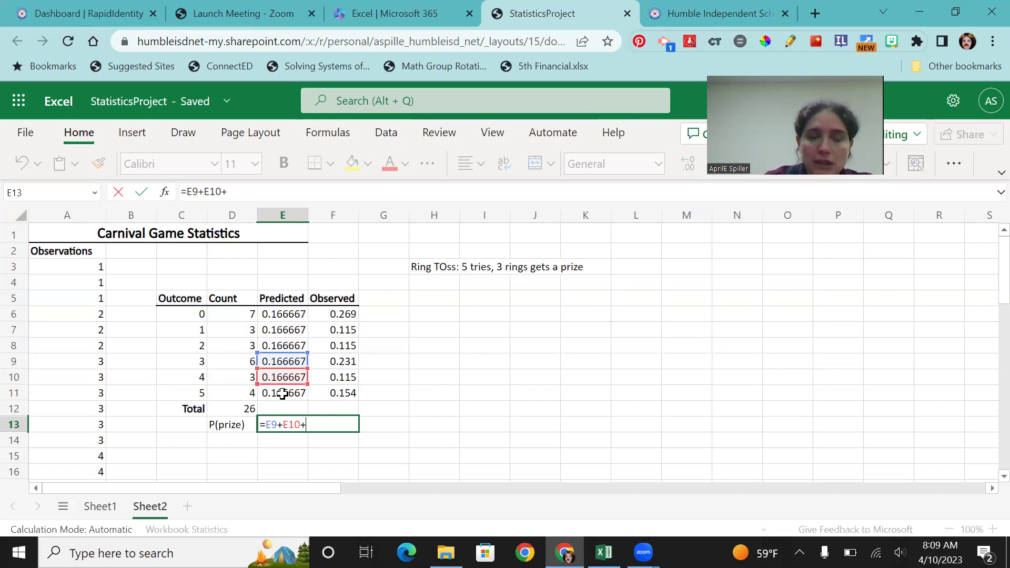
{"action": "left_click", "coordinate": [283, 394]}
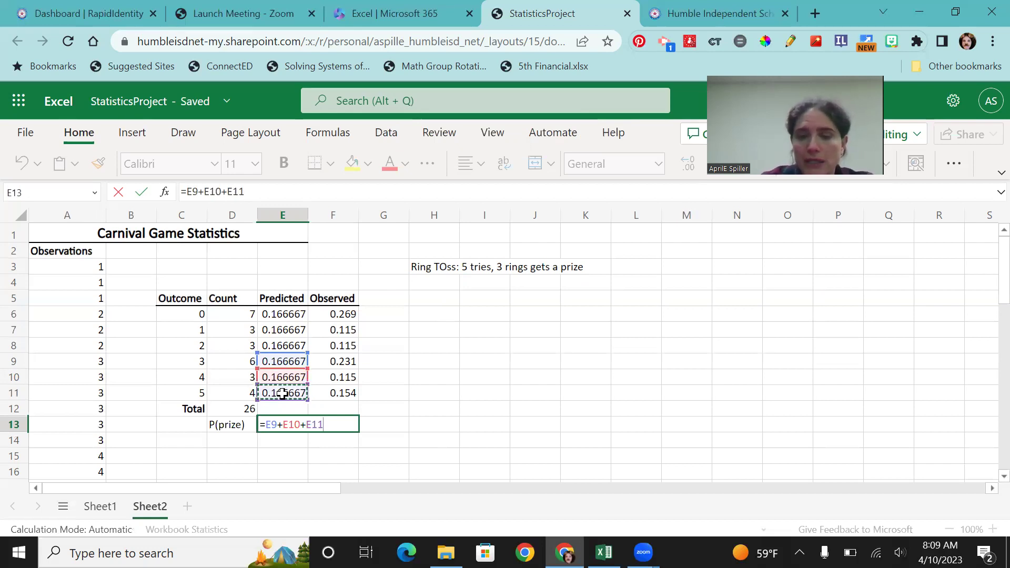
{"action": "key", "text": "Return"}
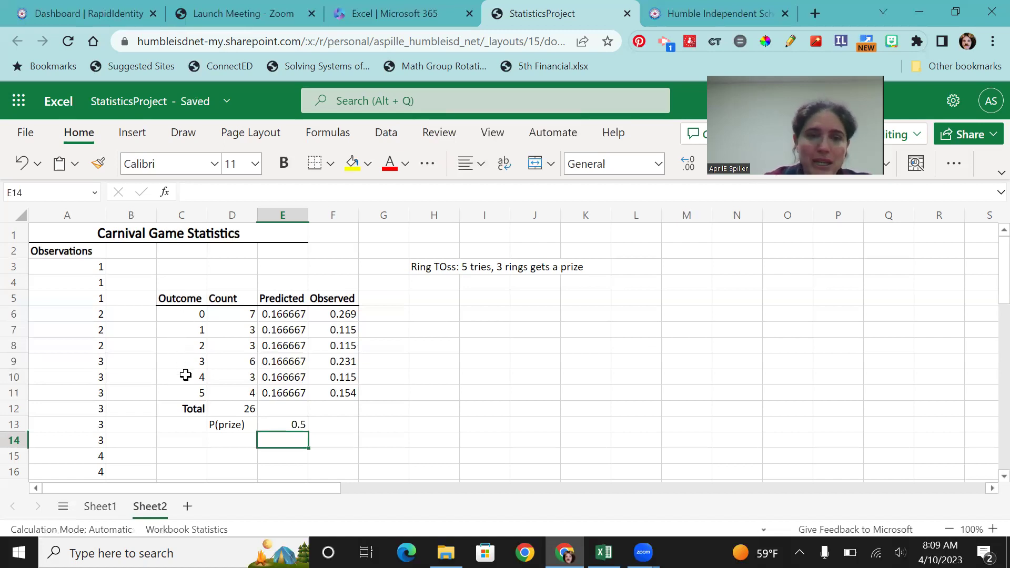
Fill the prize probability formula from E13 across to F13 for the observed column
{"action": "left_click", "coordinate": [295, 425]}
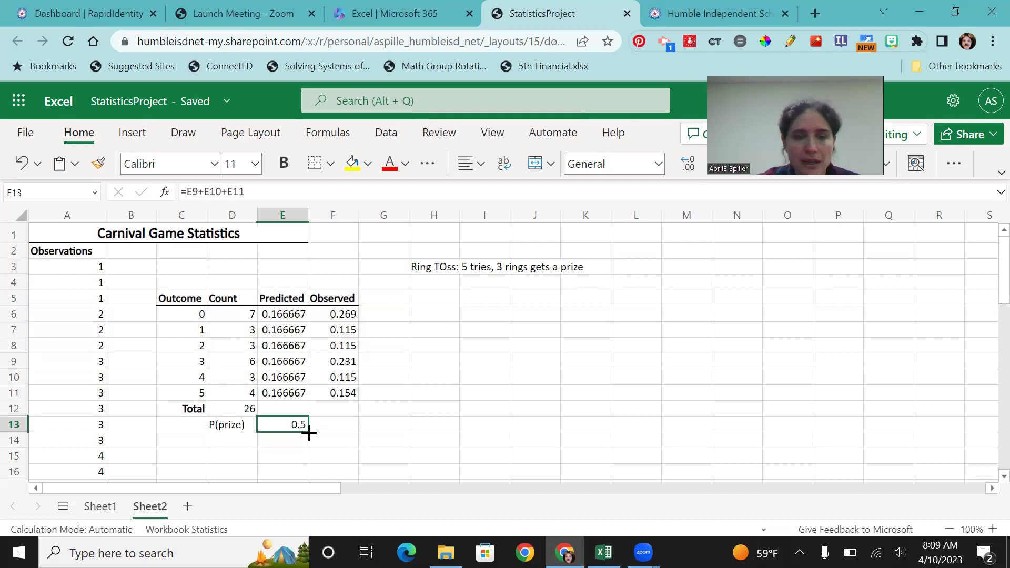
{"action": "left_click_drag", "start_coordinate": [310, 427], "coordinate": [322, 433]}
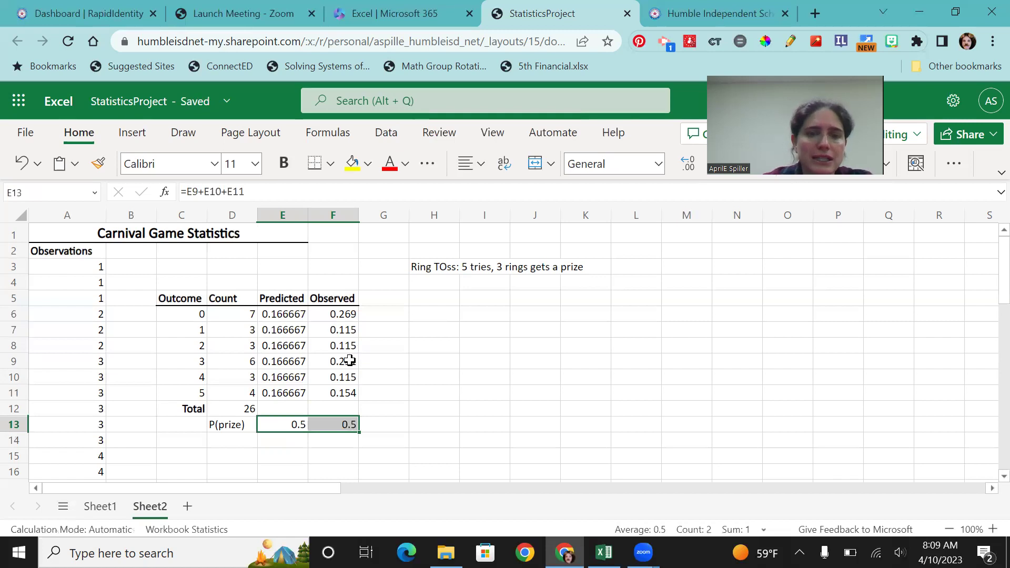
{"action": "left_click", "coordinate": [329, 426]}
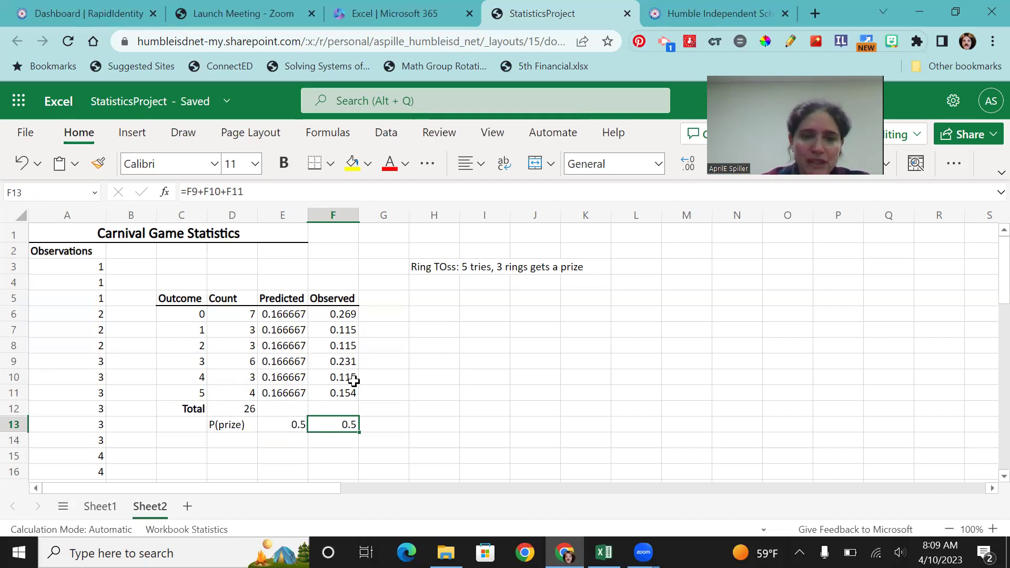
Replace the first five 0 observations, in cells A22 through A26, with 5
{"action": "scroll", "coordinate": [66, 444], "scroll_direction": "down", "scroll_amount": 7}
{"action": "scroll", "coordinate": [66, 444], "scroll_direction": "down", "scroll_amount": 3}
{"action": "scroll", "coordinate": [66, 444], "scroll_direction": "up", "scroll_amount": 6}
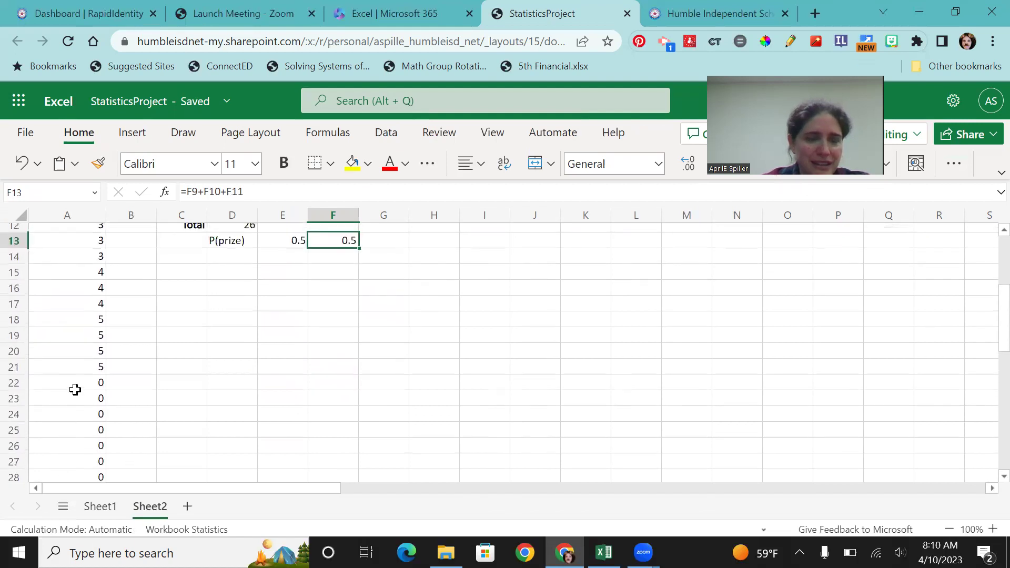
{"action": "left_click", "coordinate": [77, 381]}
{"action": "type", "text": "5"}
{"action": "key", "text": "Return"}
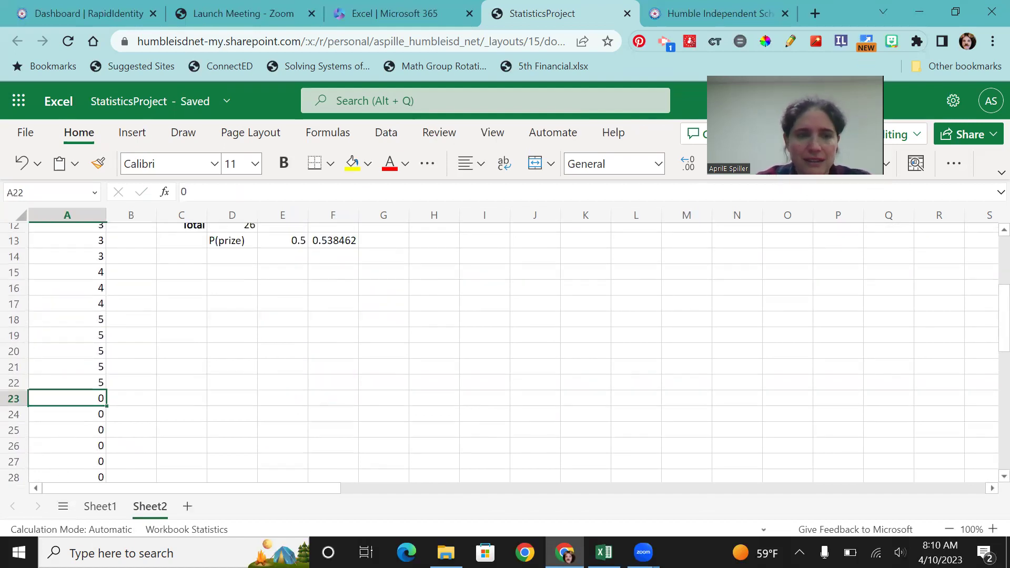
{"action": "type", "text": "5"}
{"action": "key", "text": "Return"}
{"action": "type", "text": "5"}
{"action": "key", "text": "Return"}
{"action": "type", "text": "5 5"}
{"action": "left_click", "coordinate": [258, 332]}
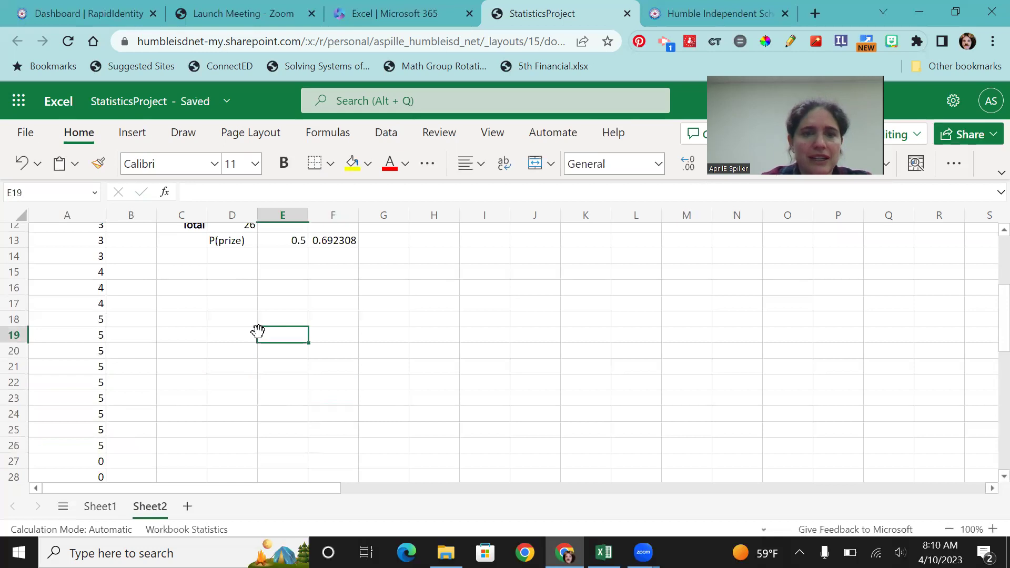
Add a bottom border beneath the outcome 5 row, across cells C11 to F11
{"action": "scroll", "coordinate": [260, 331], "scroll_direction": "up", "scroll_amount": 4}
{"action": "scroll", "coordinate": [338, 354], "scroll_direction": "down", "scroll_amount": 1}
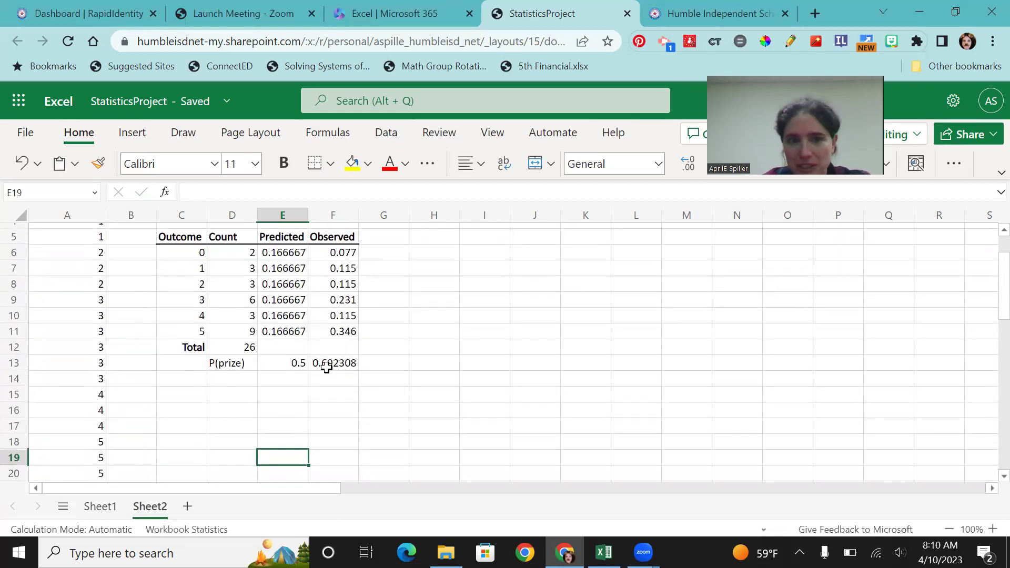
{"action": "left_click", "coordinate": [194, 331]}
{"action": "left_click_drag", "start_coordinate": [224, 330], "coordinate": [318, 331]}
{"action": "left_click", "coordinate": [314, 164]}
{"action": "left_click", "coordinate": [405, 311]}
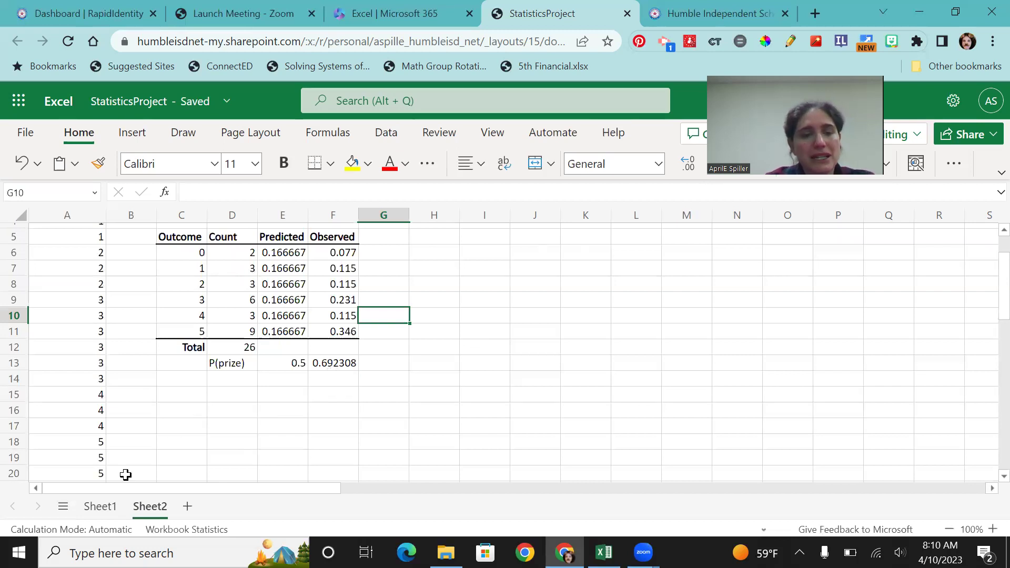
Return to Sheet1 to view the Video Game Statistics table and chart, and clear the whole-sheet selection
{"action": "scroll", "coordinate": [608, 330], "scroll_direction": "up", "scroll_amount": 2}
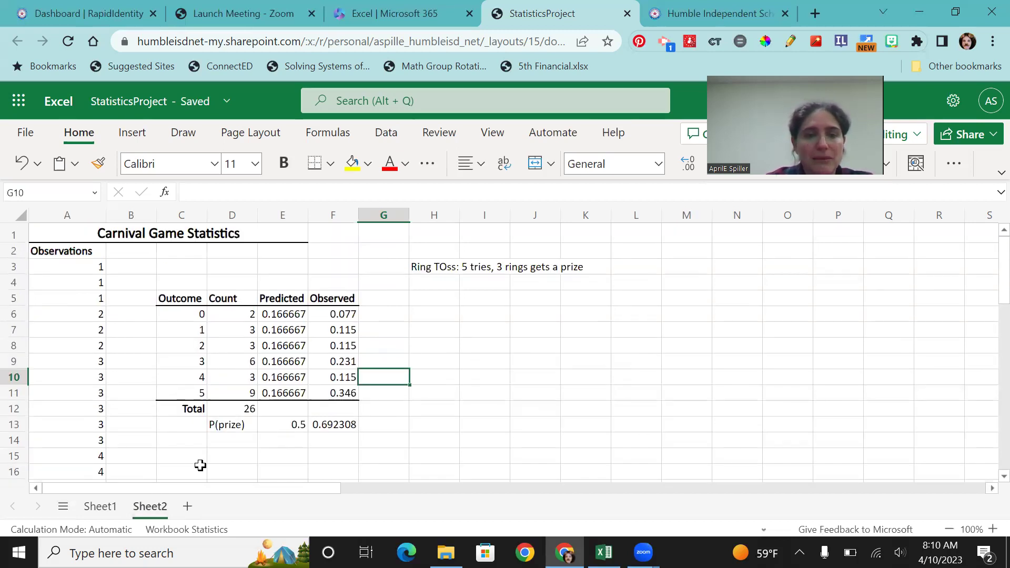
{"action": "left_click", "coordinate": [100, 505]}
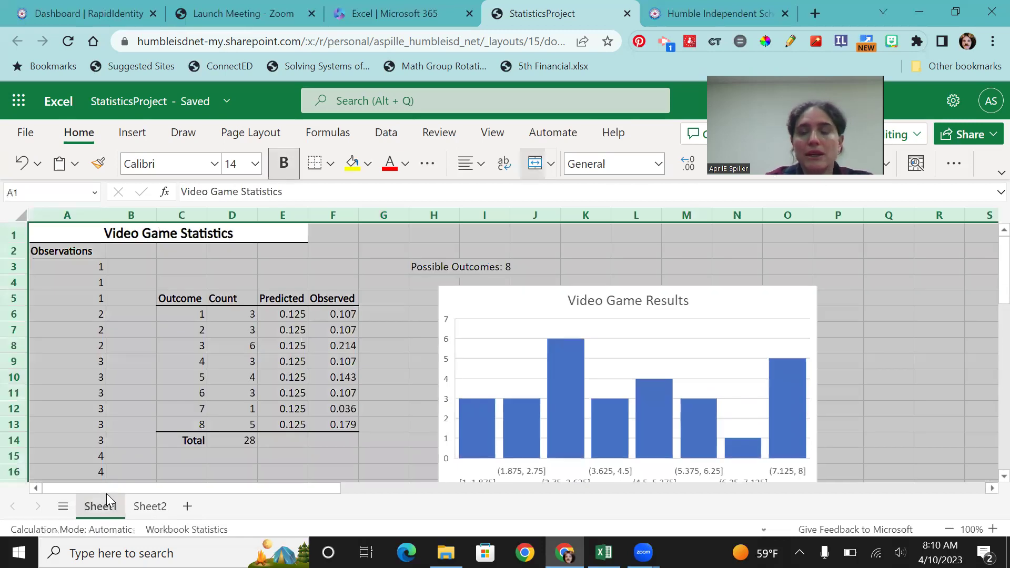
{"action": "left_click", "coordinate": [946, 298]}
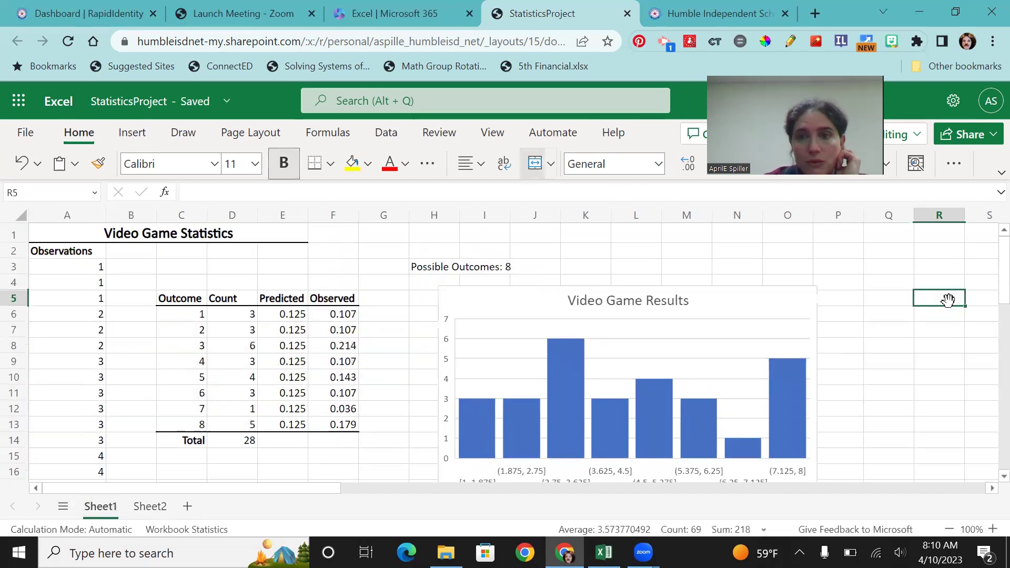